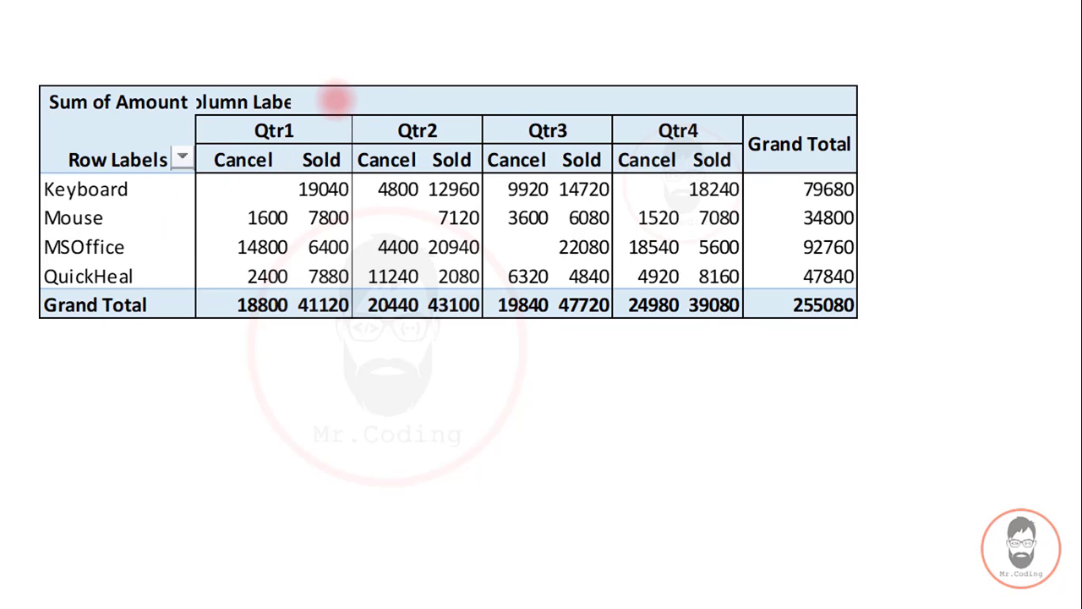
Autofit the width of the Product Name column in the source data
{"action": "left_click", "coordinate": [357, 166]}
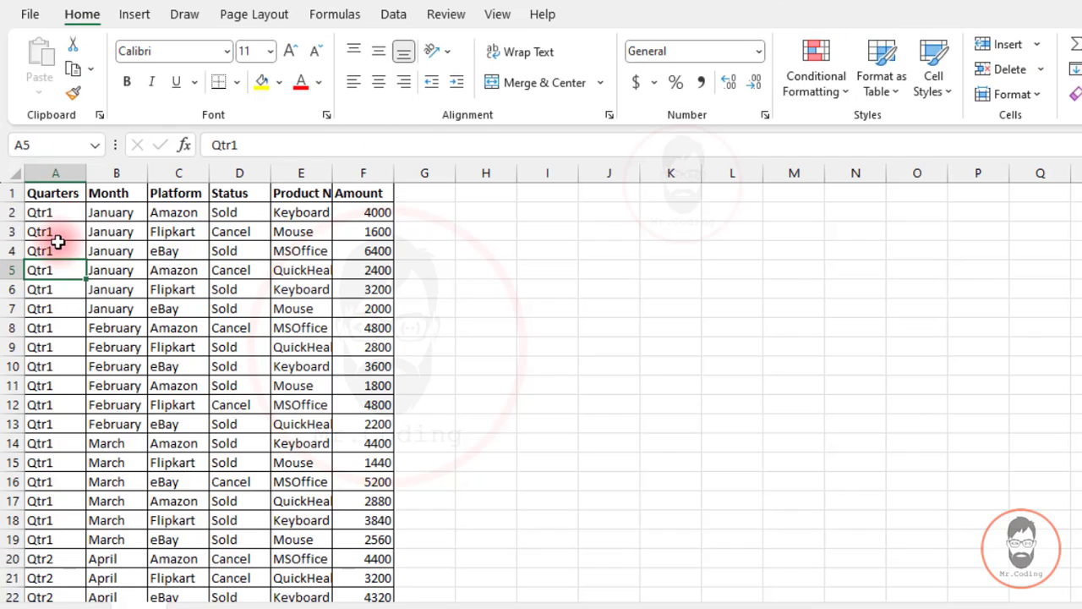
{"action": "left_click", "coordinate": [173, 212]}
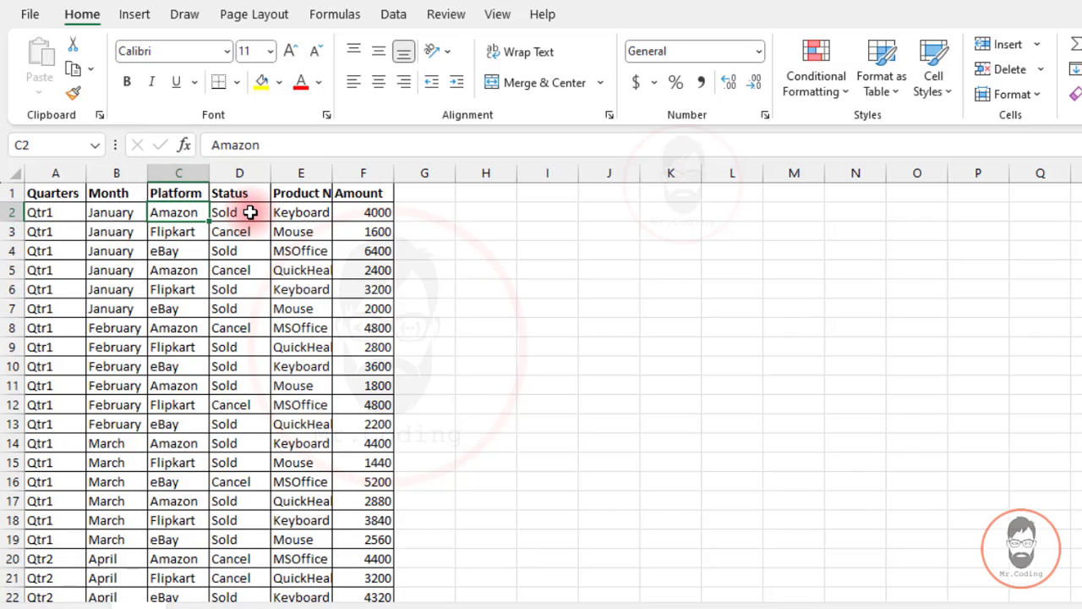
{"action": "double_click", "coordinate": [332, 173]}
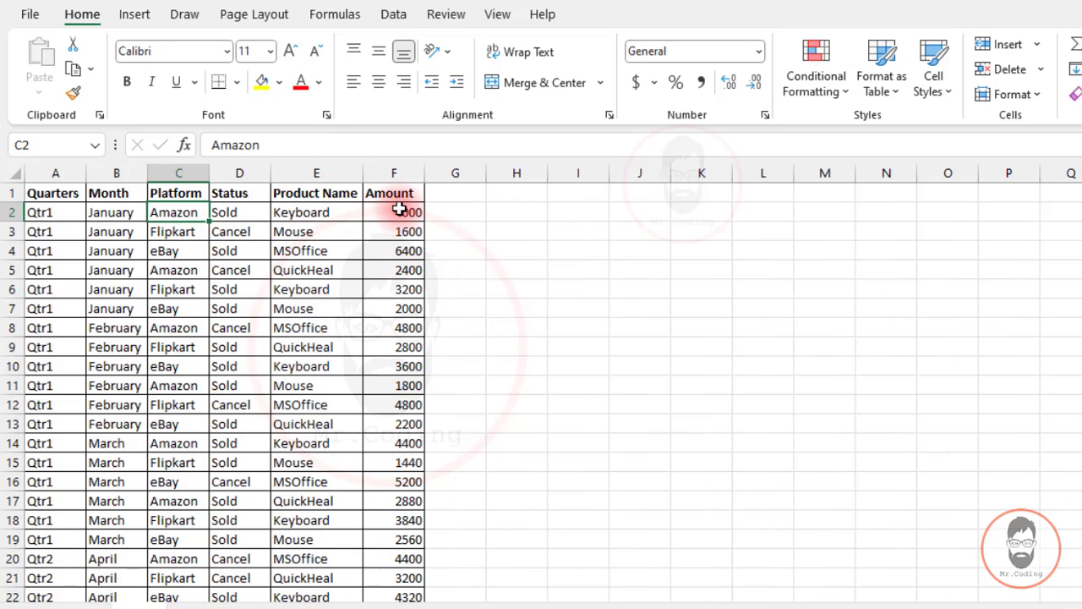
Create a PivotTable from Sheet1!$A$1:$F$73 on the existing worksheet at cell I3
{"action": "left_click", "coordinate": [186, 296]}
{"action": "key", "text": "ctrl+a"}
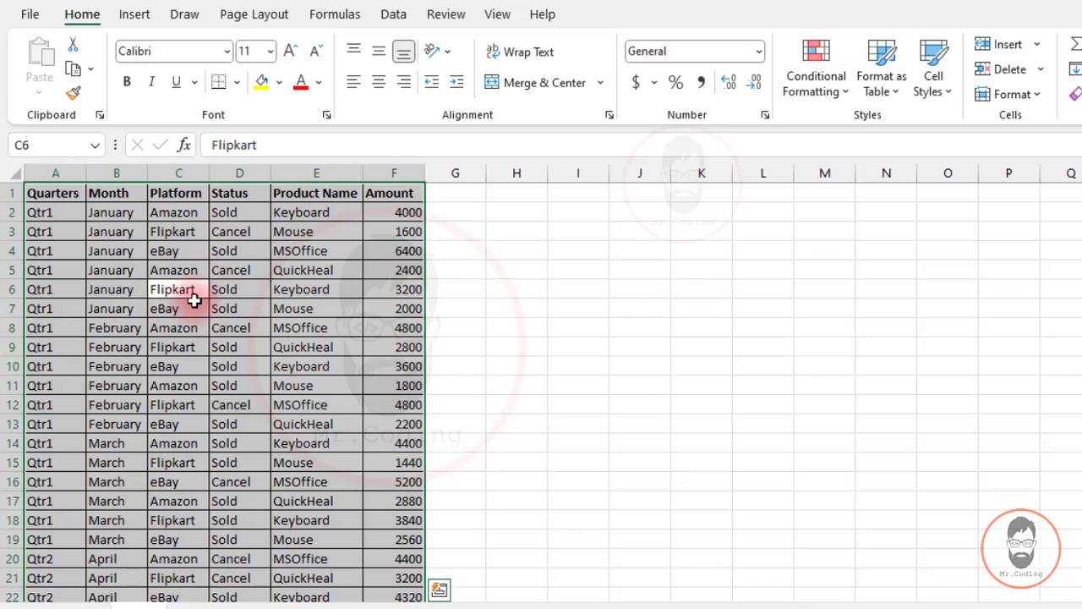
{"action": "left_click", "coordinate": [133, 14]}
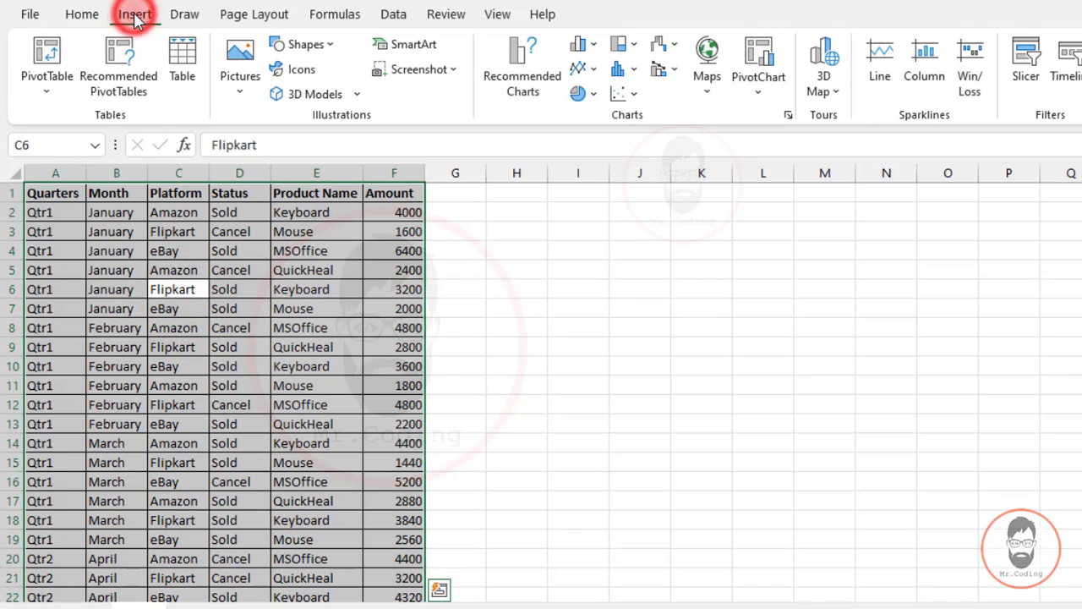
{"action": "left_click", "coordinate": [34, 64]}
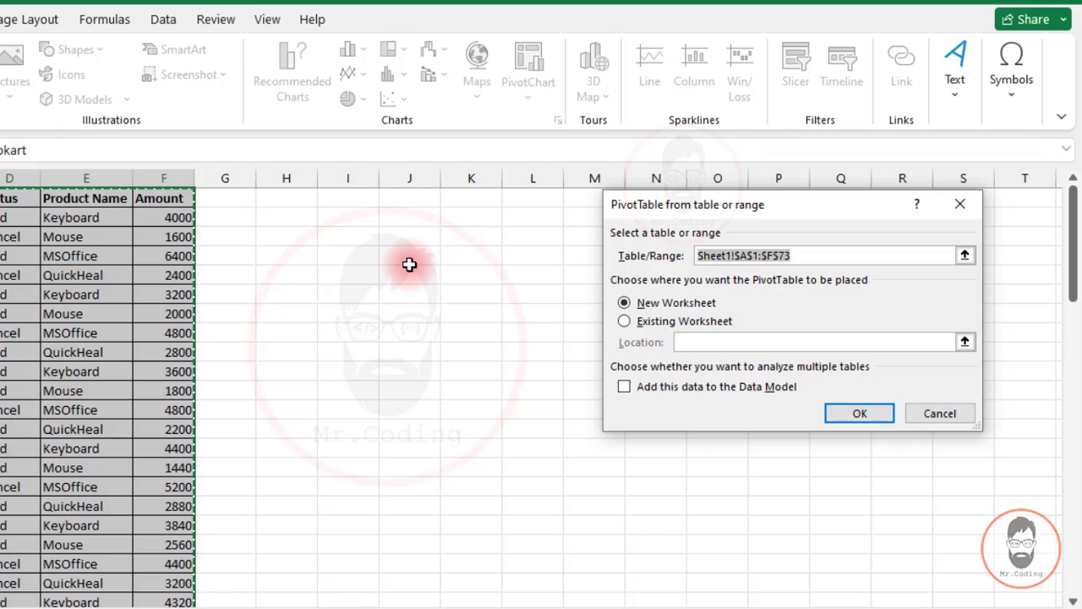
{"action": "left_click", "coordinate": [624, 323]}
{"action": "left_click", "coordinate": [347, 238]}
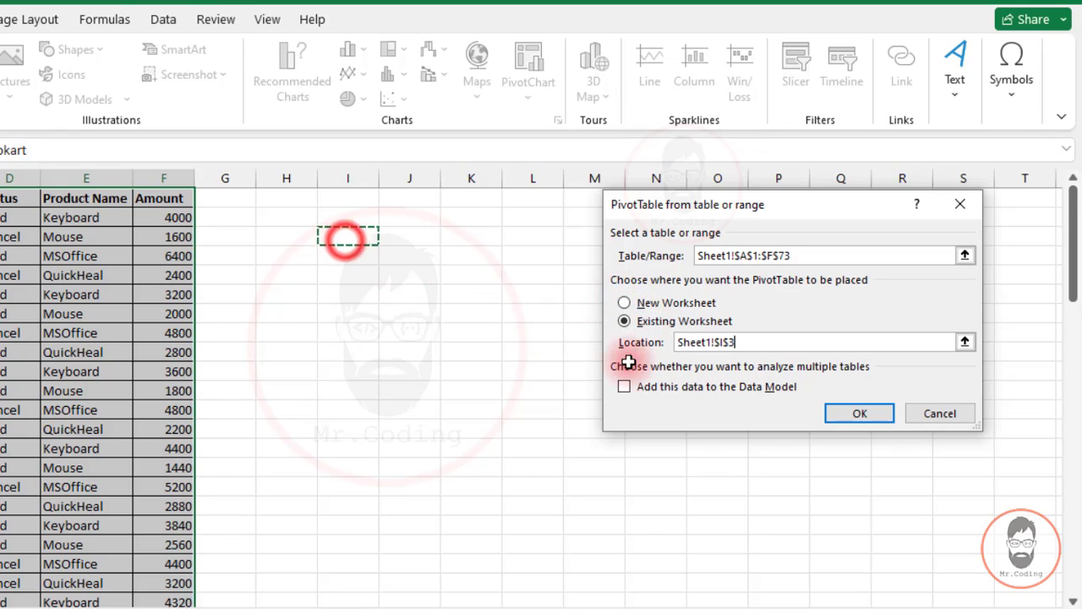
{"action": "left_click", "coordinate": [852, 417]}
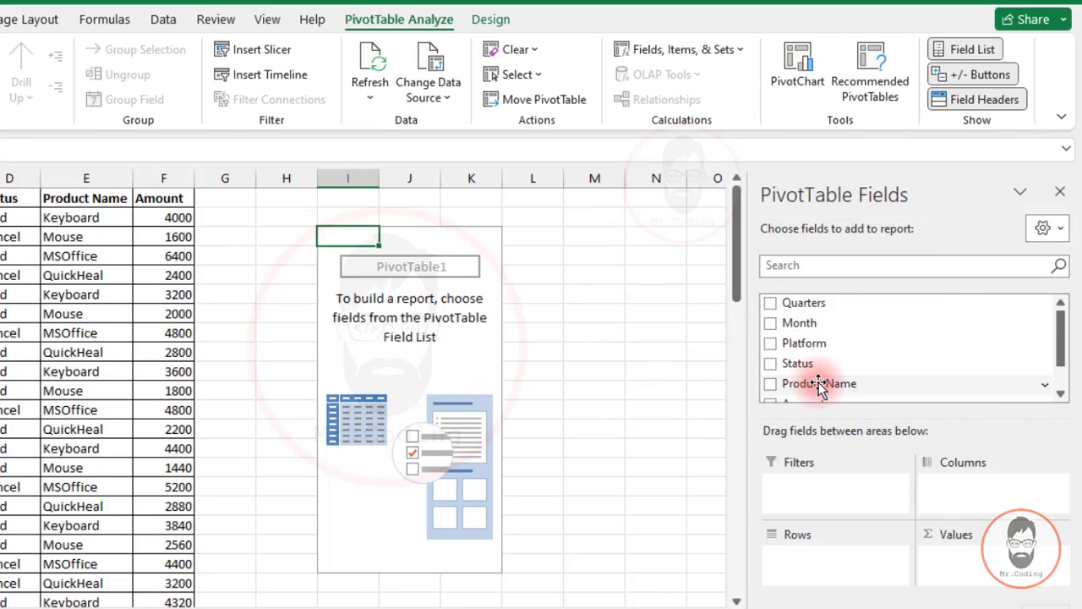
Lay out the PivotTable with Product Name in rows, Quarters and Status in columns, and Amount summed as values
{"action": "left_click_drag", "start_coordinate": [818, 383], "coordinate": [829, 551]}
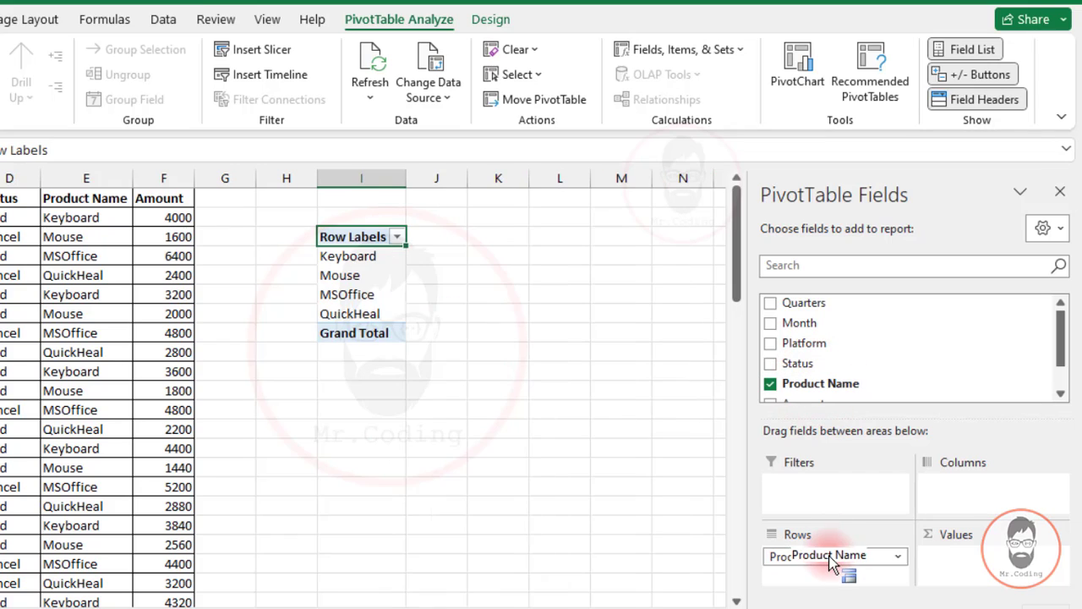
{"action": "left_click_drag", "start_coordinate": [812, 304], "coordinate": [964, 494]}
{"action": "scroll", "coordinate": [870, 365], "scroll_direction": "up", "scroll_amount": 1}
{"action": "left_click_drag", "start_coordinate": [792, 362], "coordinate": [975, 507]}
{"action": "left_click_drag", "start_coordinate": [814, 386], "coordinate": [963, 559]}
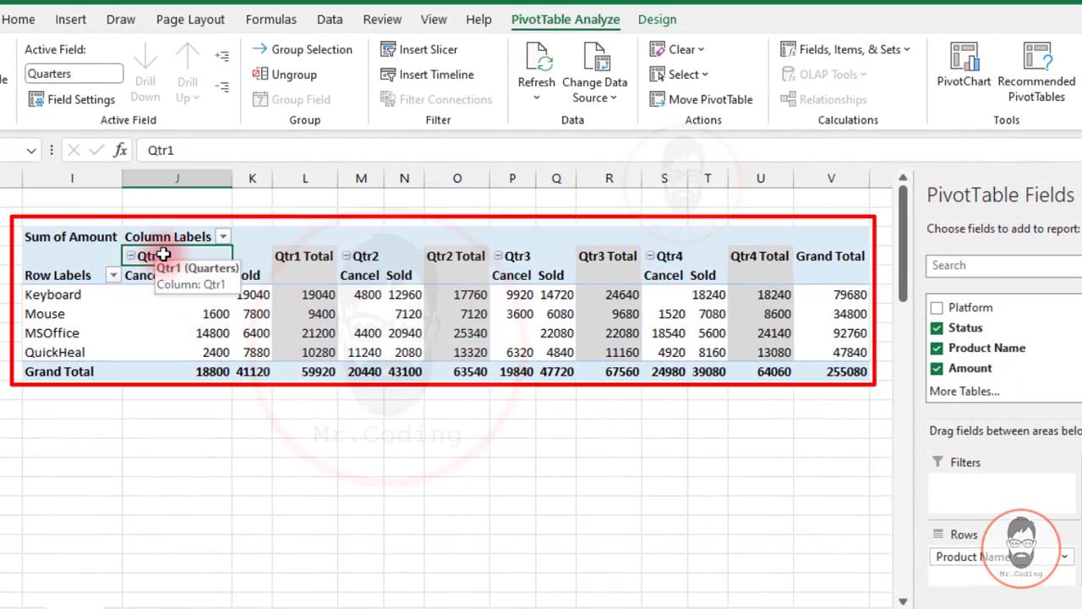
Set the PivotTable's subtotals to Do Not Show Subtotals, removing the quarter total columns
{"action": "left_click_drag", "start_coordinate": [165, 254], "coordinate": [265, 356]}
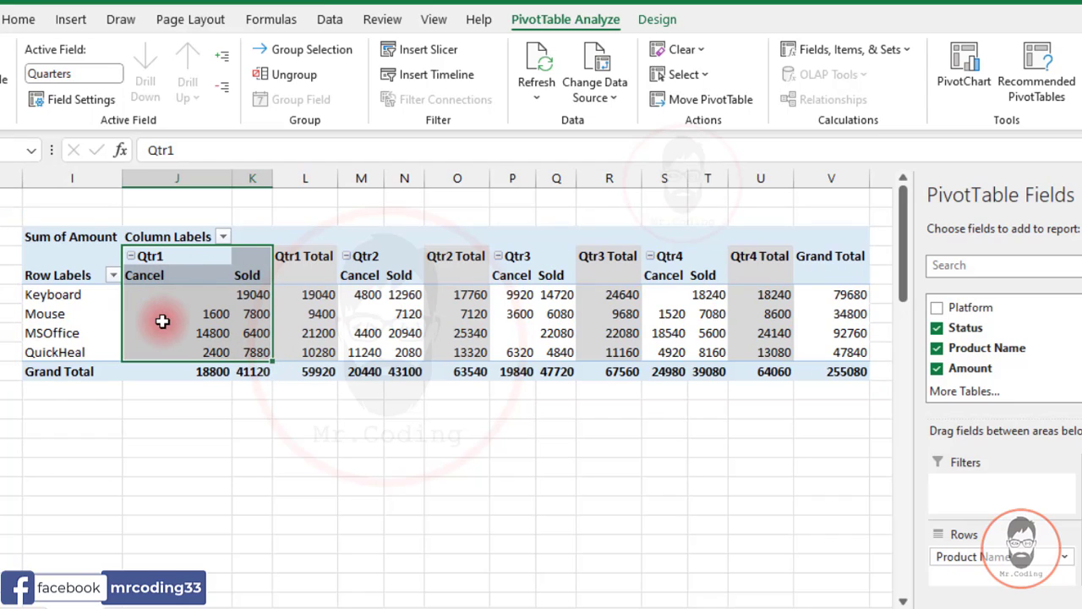
{"action": "left_click", "coordinate": [311, 256]}
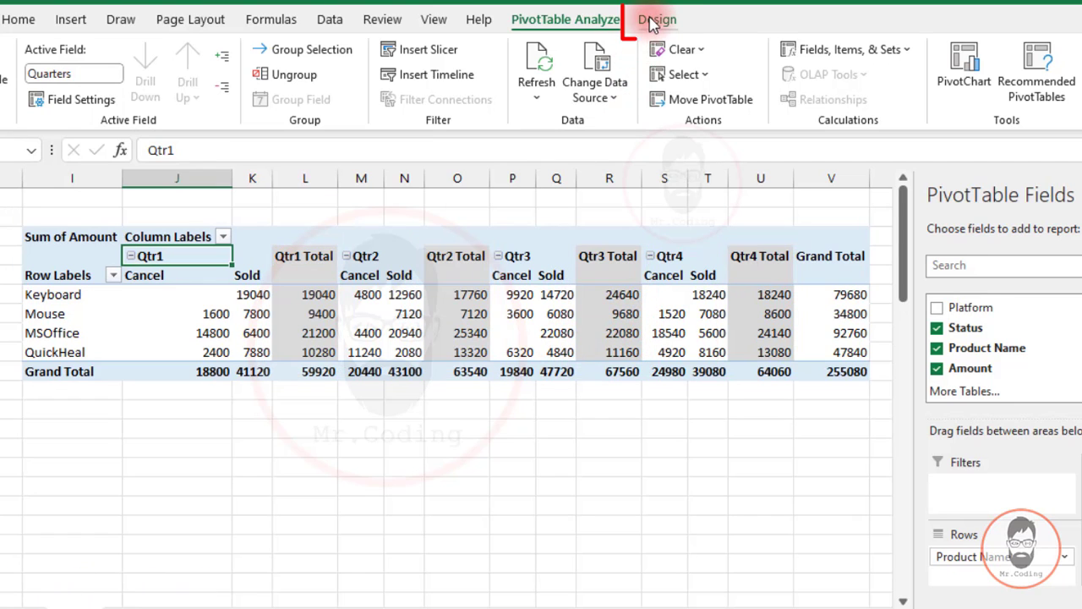
{"action": "left_click", "coordinate": [653, 20]}
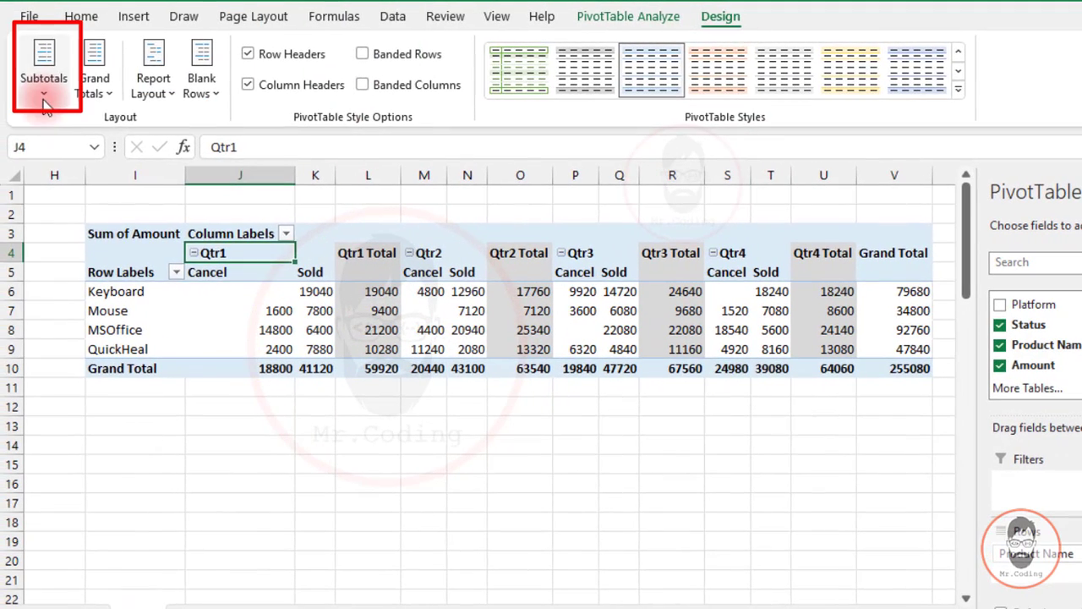
{"action": "left_click", "coordinate": [42, 95]}
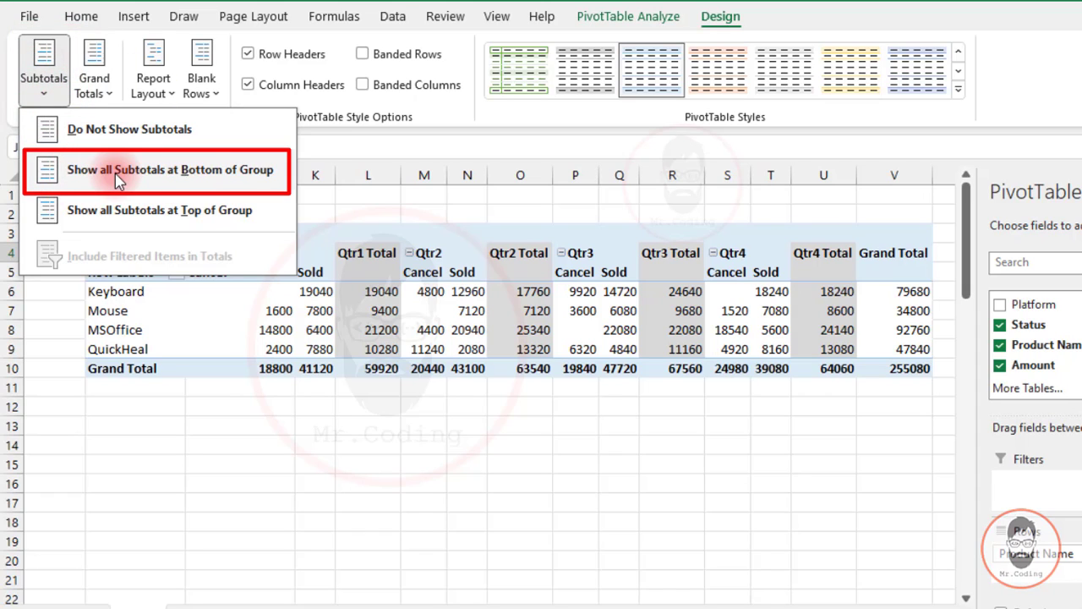
{"action": "left_click", "coordinate": [115, 170]}
{"action": "left_click", "coordinate": [47, 87]}
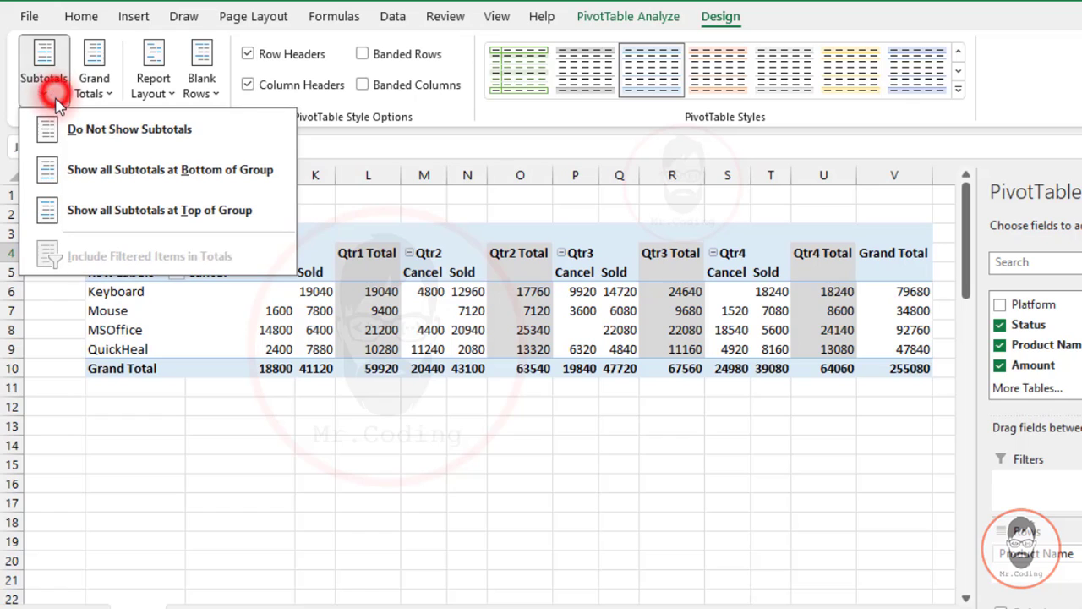
{"action": "left_click", "coordinate": [101, 142]}
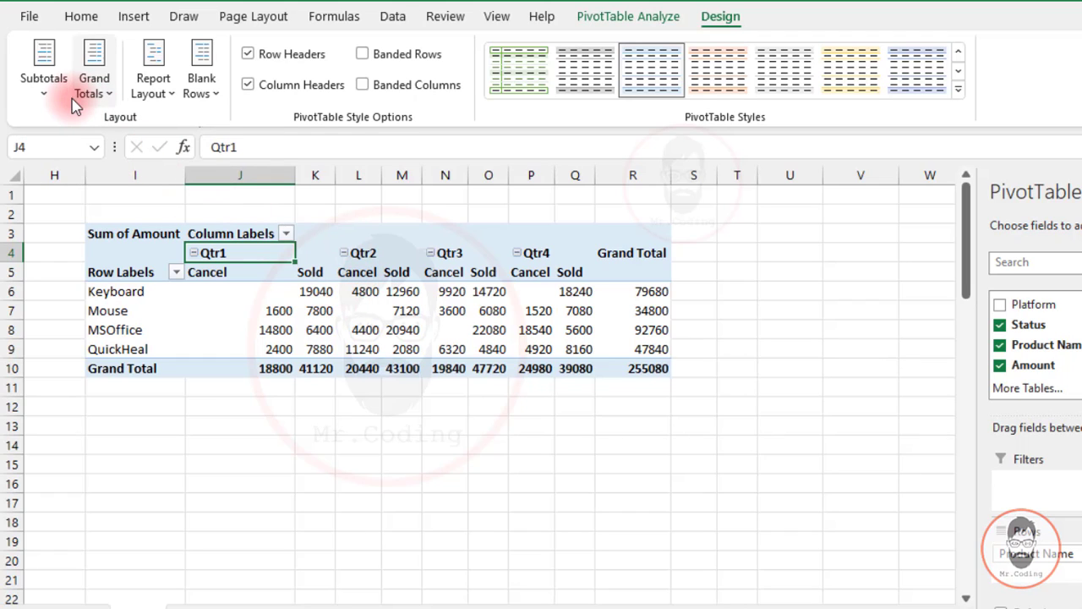
Show all subtotals at the bottom of each group, and set the PivotTable back to not showing subtotals
{"action": "left_click", "coordinate": [42, 93]}
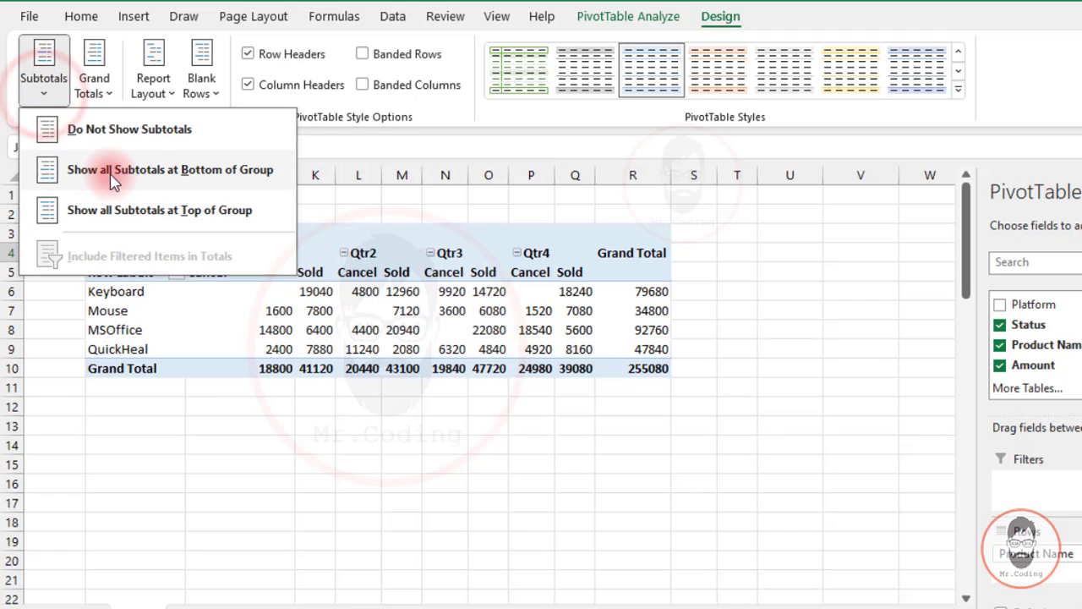
{"action": "left_click", "coordinate": [228, 179]}
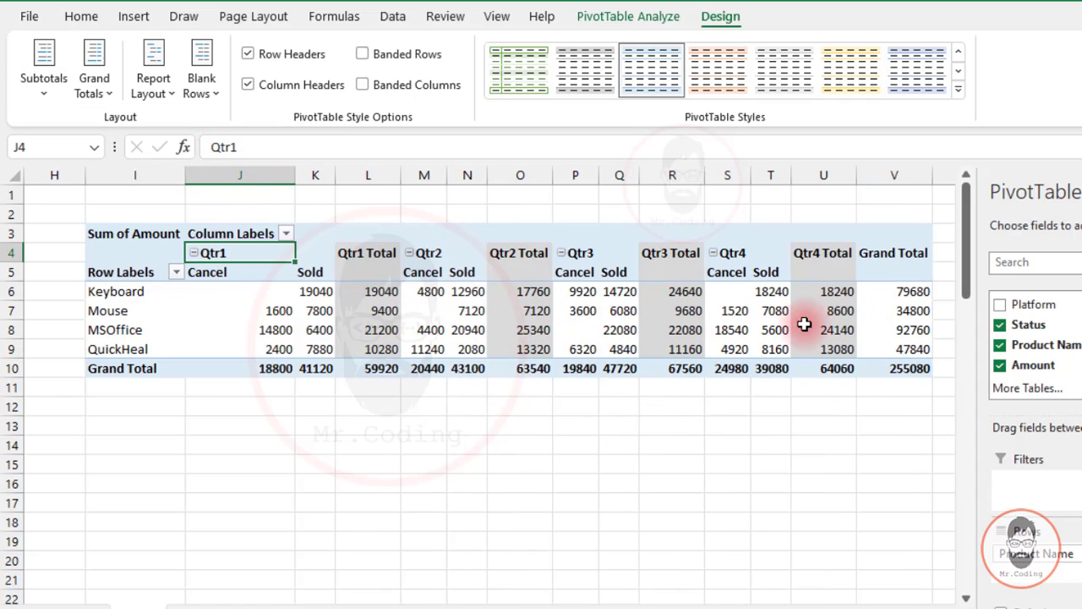
{"action": "left_click", "coordinate": [43, 95]}
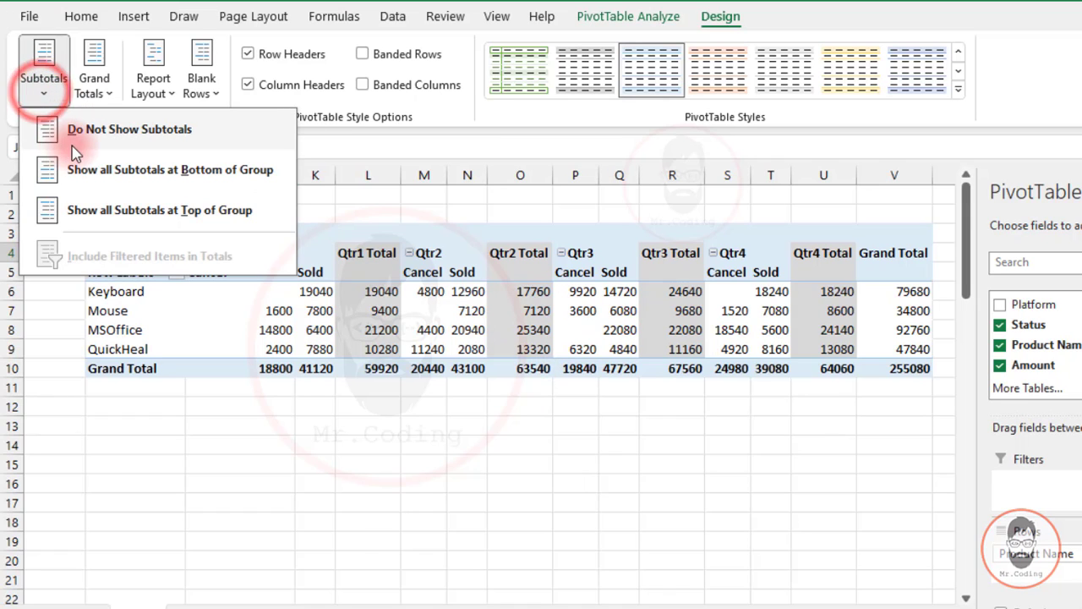
{"action": "left_click", "coordinate": [74, 129]}
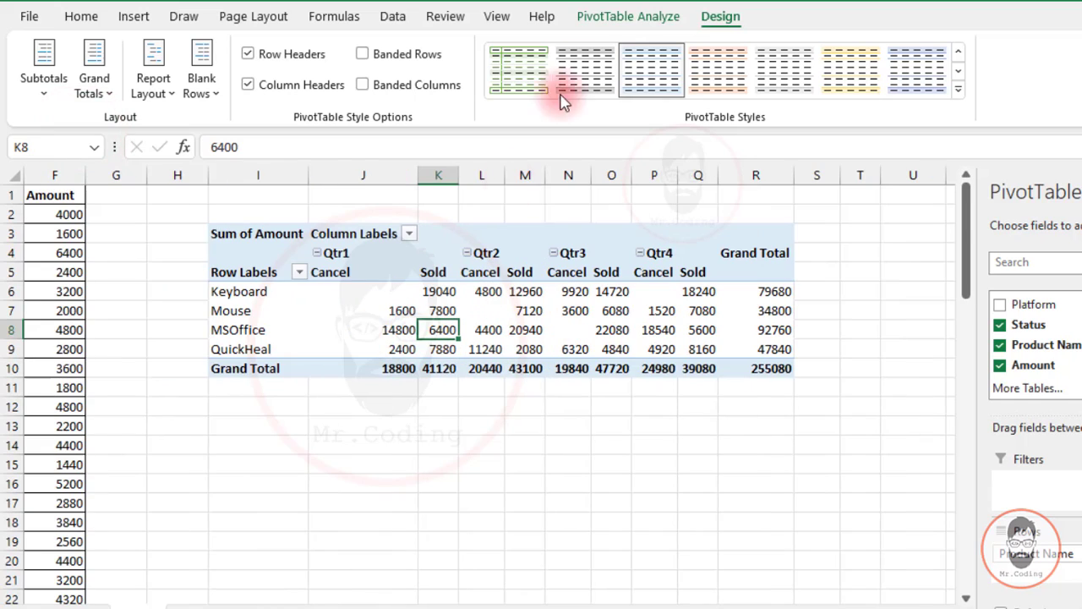
Check the PivotTable's Fields, Items & Sets options for creating a set based on column items
{"action": "left_click", "coordinate": [640, 21]}
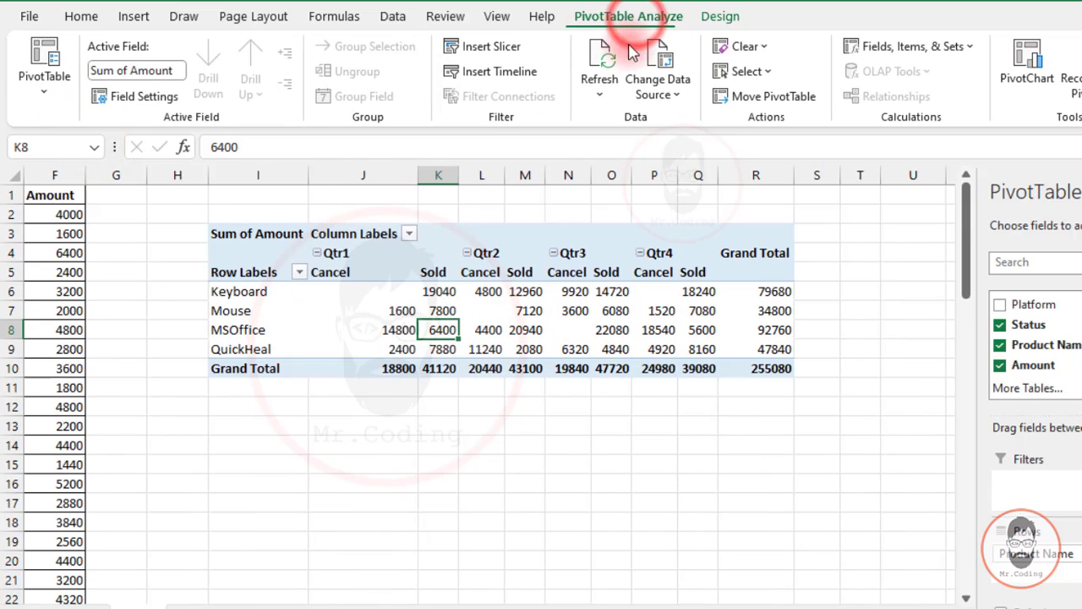
{"action": "left_click", "coordinate": [893, 49]}
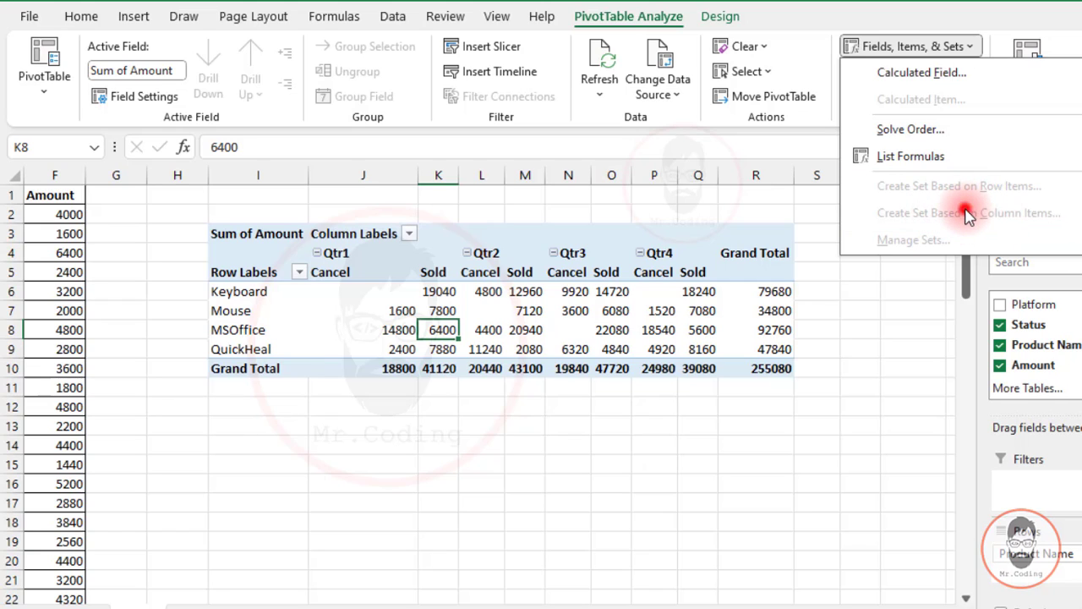
{"action": "left_click", "coordinate": [754, 291]}
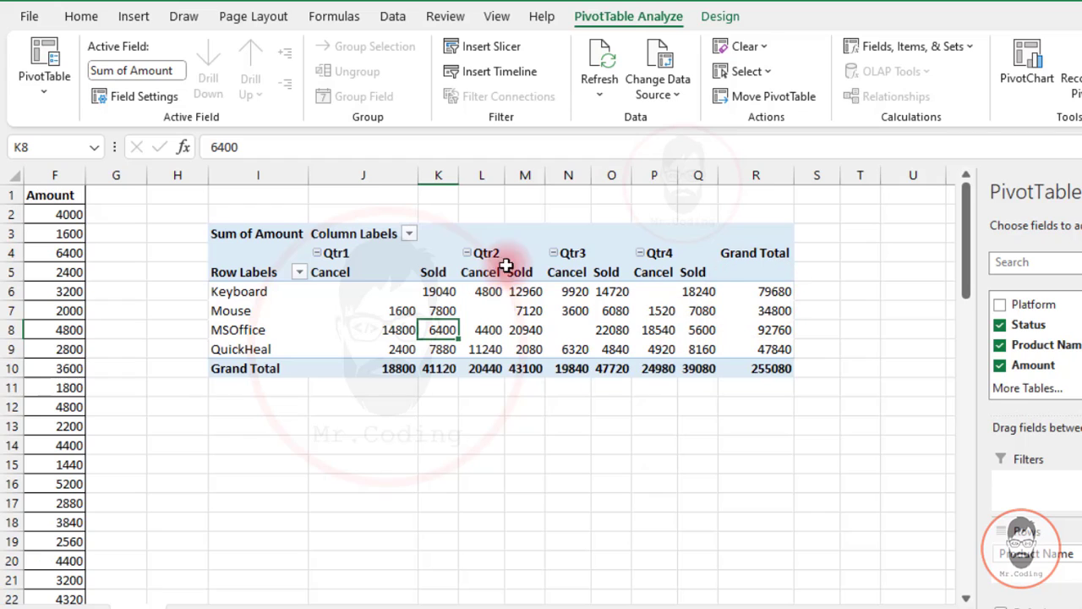
{"action": "mouse_move", "coordinate": [686, 317]}
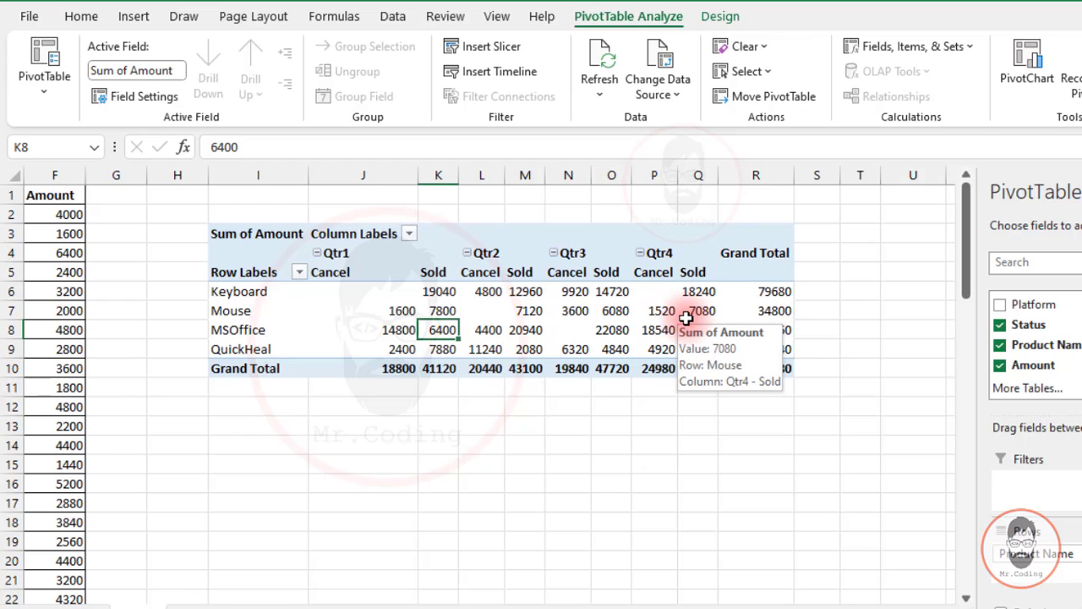
Delete worksheet columns I through S, which hold the PivotTable
{"action": "left_click_drag", "start_coordinate": [815, 174], "coordinate": [237, 183]}
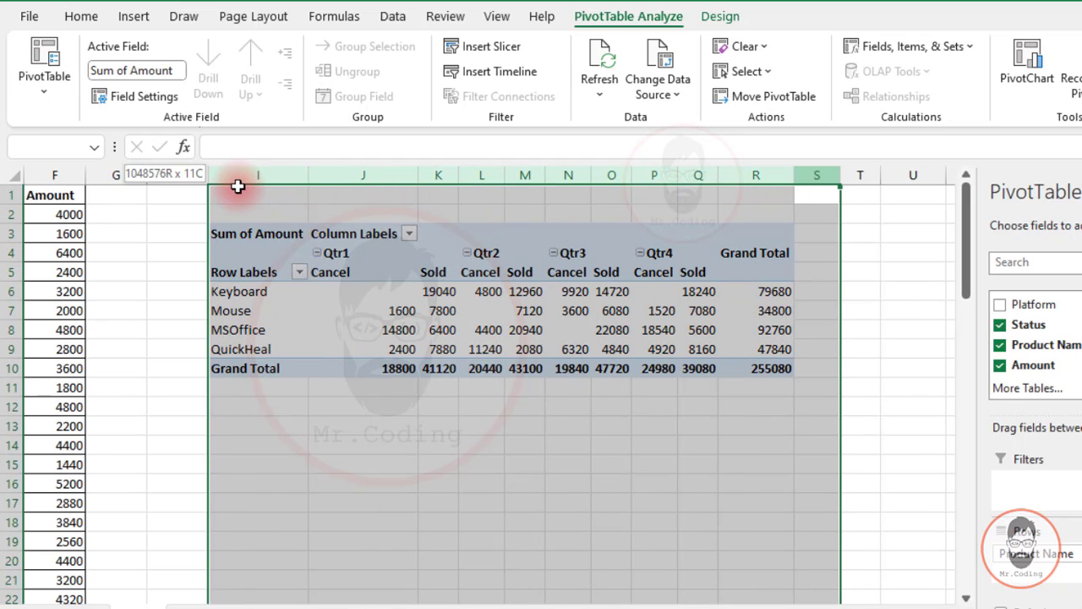
{"action": "right_click", "coordinate": [237, 186]}
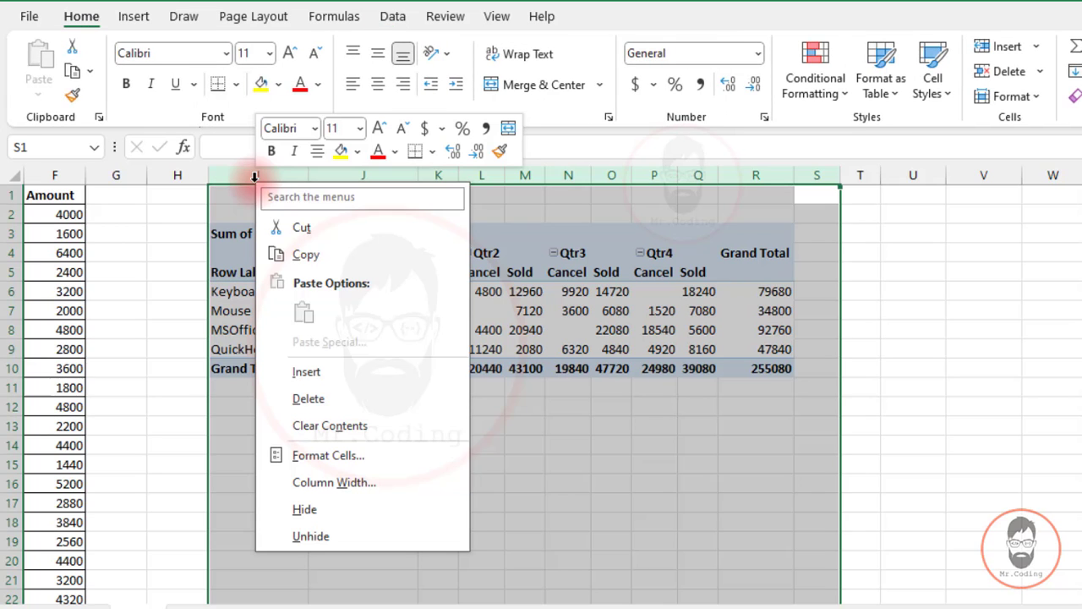
{"action": "left_click", "coordinate": [305, 395]}
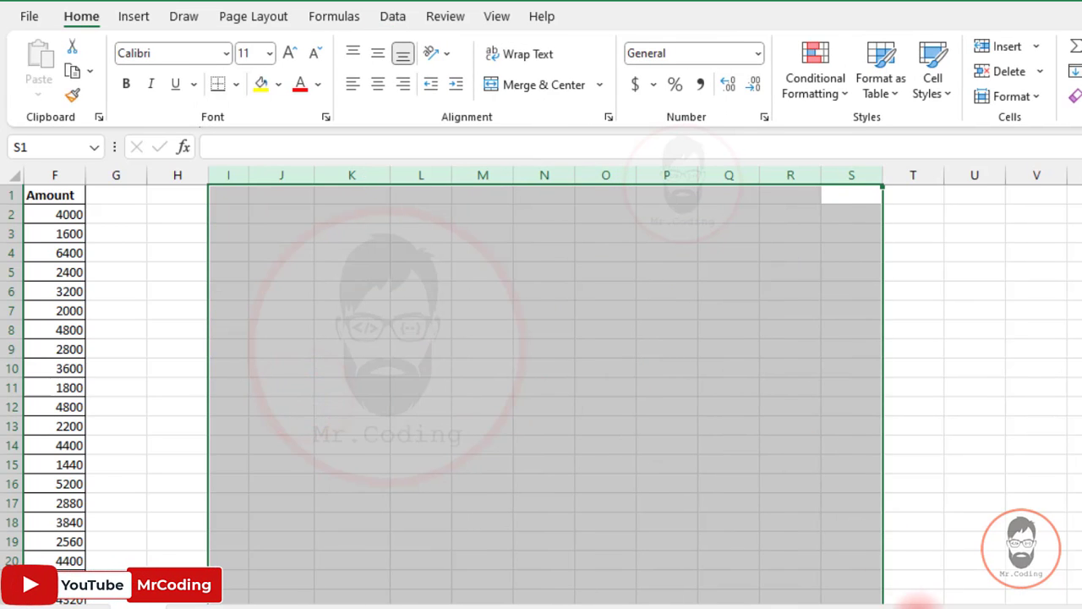
{"action": "left_click_drag", "start_coordinate": [928, 607], "coordinate": [795, 607]}
{"action": "left_click", "coordinate": [696, 429]}
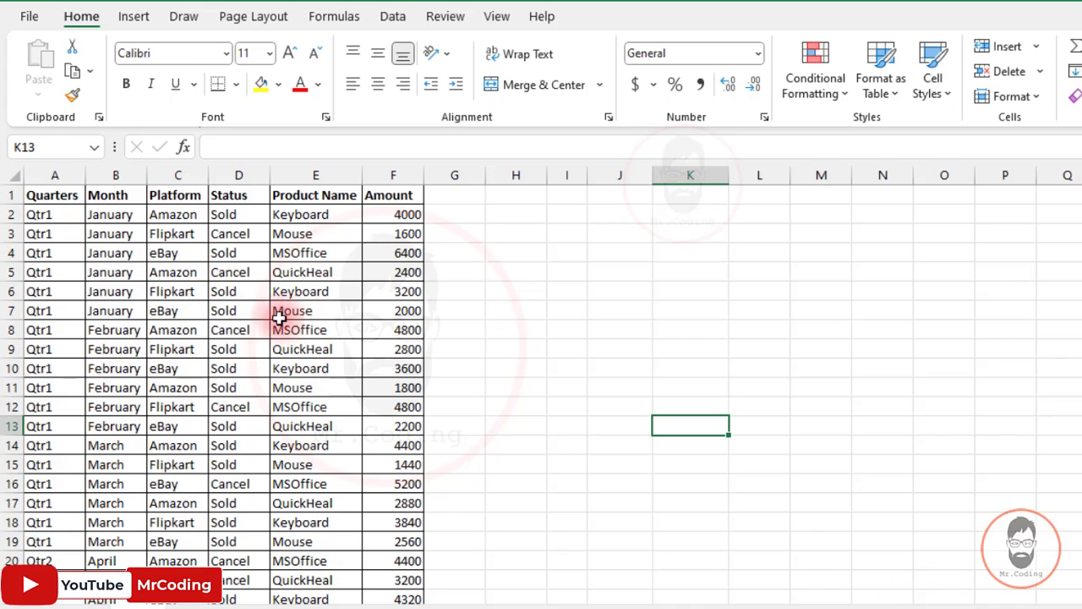
Create a PivotTable from Sheet1!$A$1:$F$73 at cell J3 of the existing worksheet, adding the data to the Data Model
{"action": "left_click", "coordinate": [215, 312]}
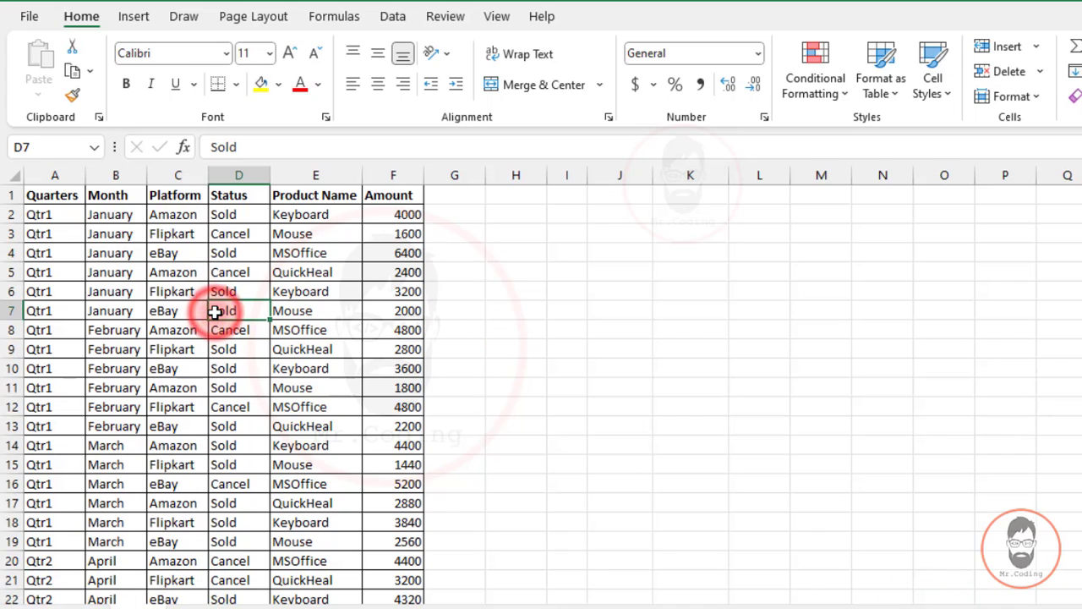
{"action": "key", "text": "ctrl+a"}
{"action": "left_click", "coordinate": [131, 14]}
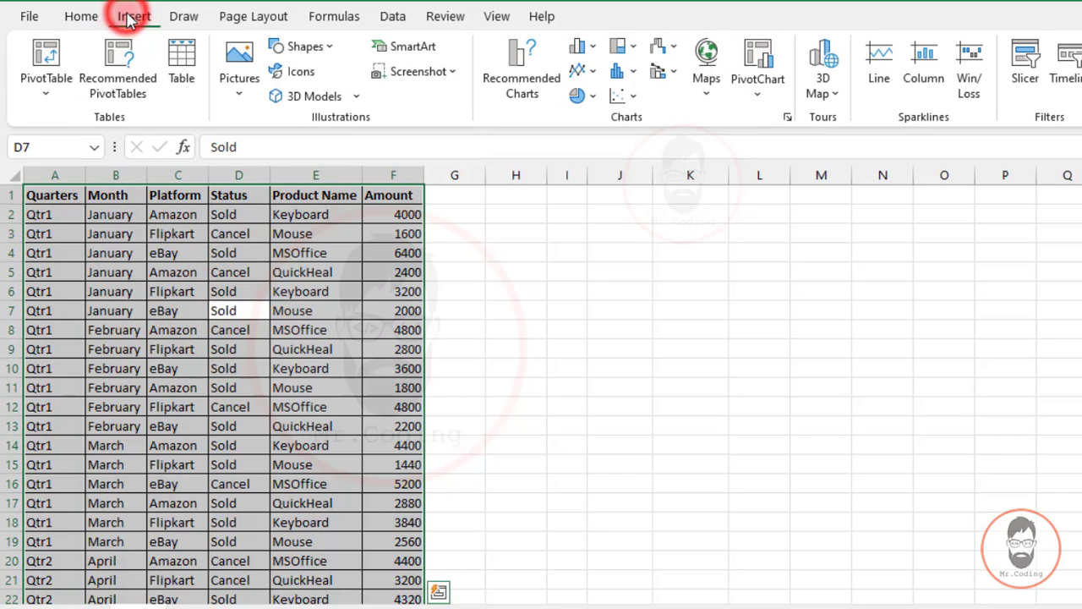
{"action": "left_click", "coordinate": [46, 56]}
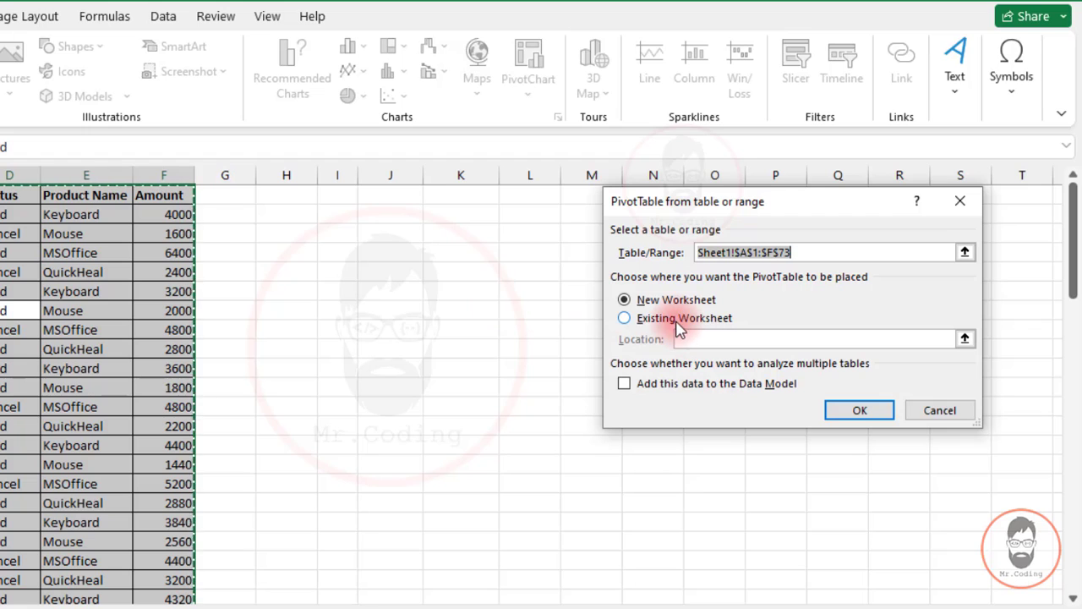
{"action": "left_click", "coordinate": [626, 317]}
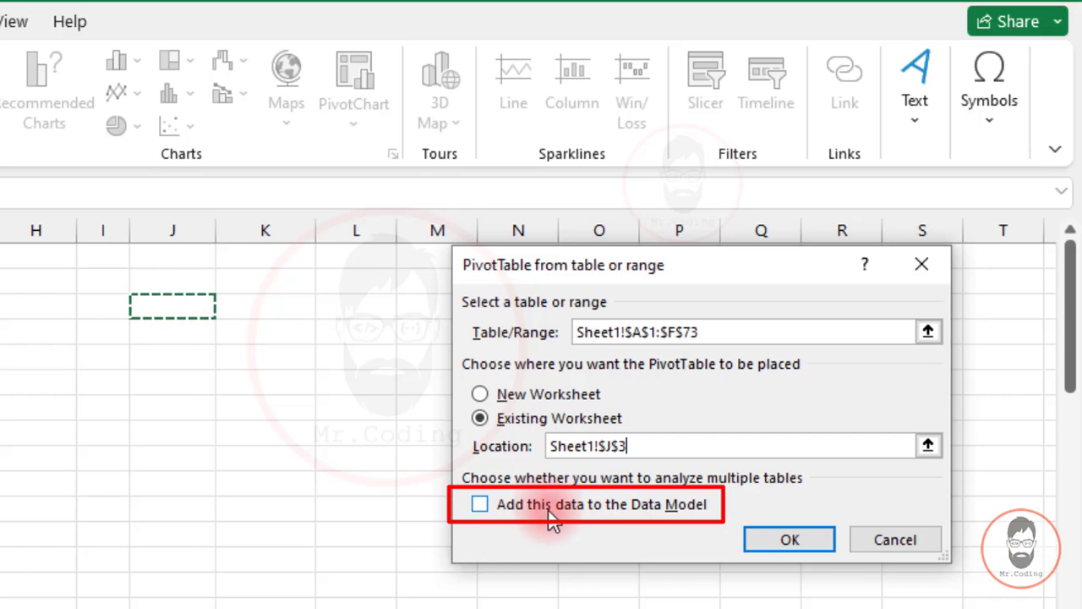
{"action": "left_click", "coordinate": [482, 507]}
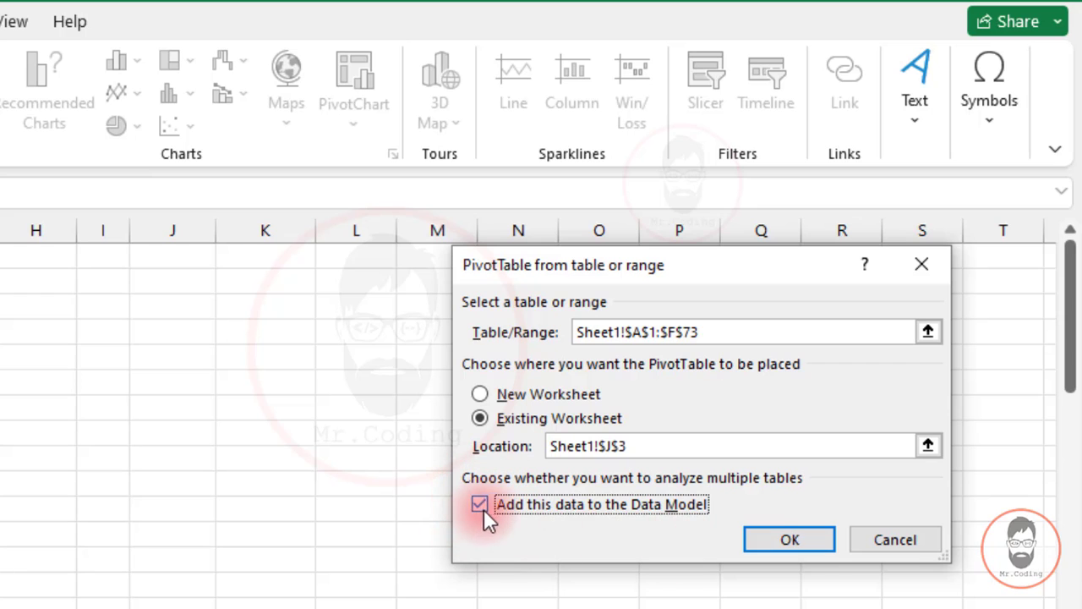
{"action": "left_click", "coordinate": [808, 538]}
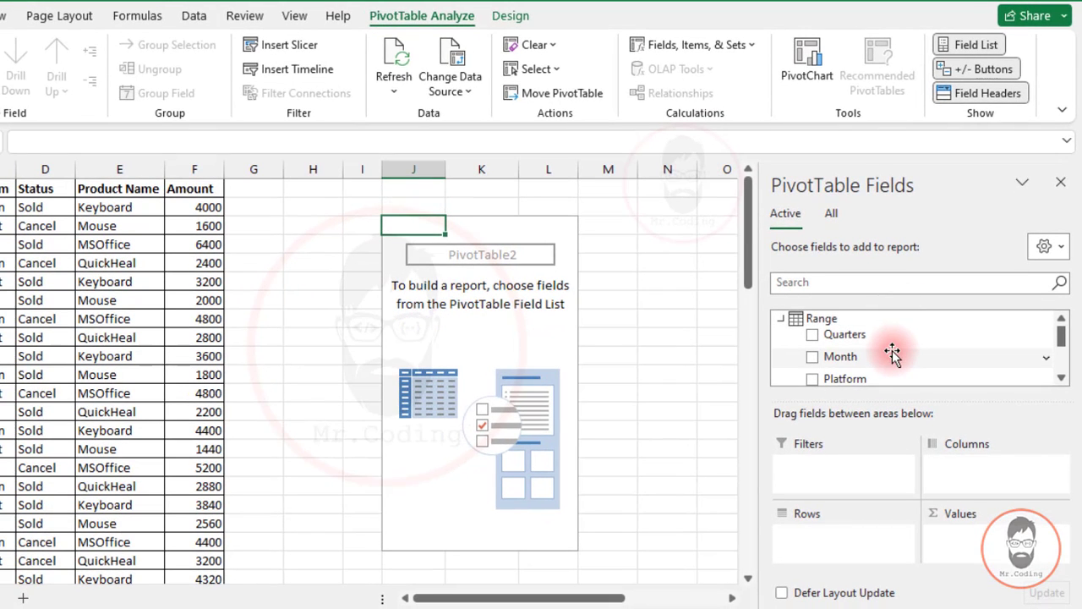
Place Product Name in the PivotTable's rows and Quarters in its columns
{"action": "scroll", "coordinate": [893, 354], "scroll_direction": "down", "scroll_amount": 3}
{"action": "left_click_drag", "start_coordinate": [858, 341], "coordinate": [833, 541]}
{"action": "scroll", "coordinate": [880, 353], "scroll_direction": "up", "scroll_amount": 2}
{"action": "scroll", "coordinate": [879, 353], "scroll_direction": "up", "scroll_amount": 2}
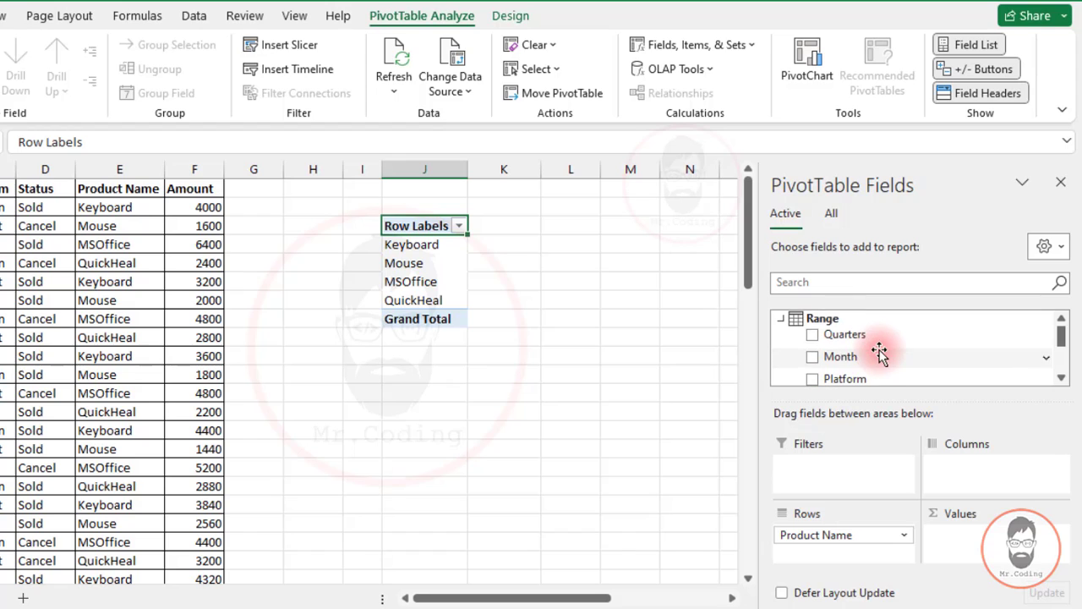
{"action": "left_click_drag", "start_coordinate": [866, 334], "coordinate": [976, 474]}
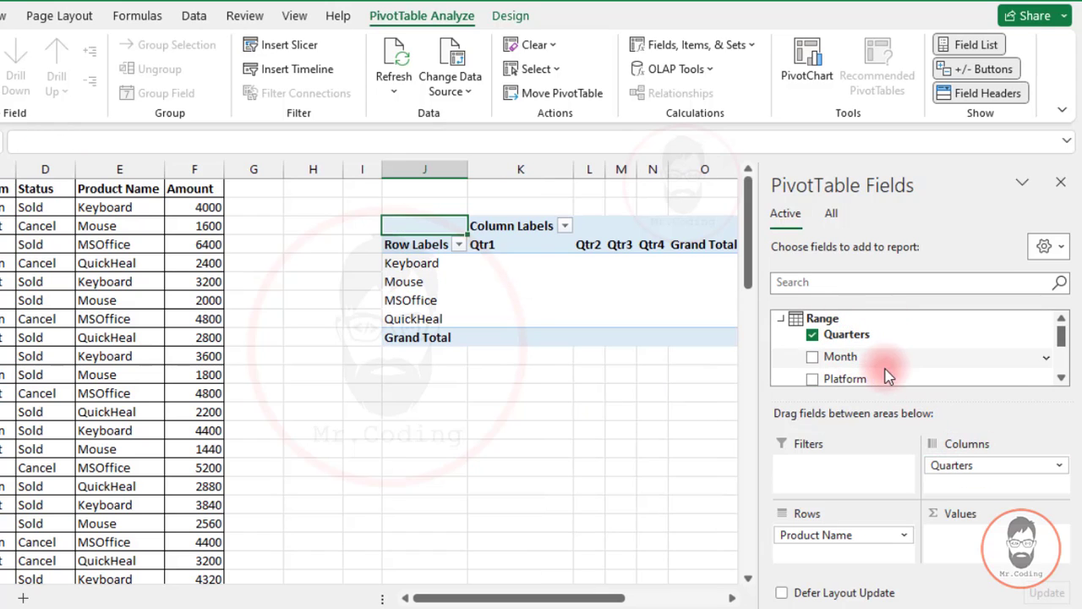
Add Status below Quarters in the PivotTable's columns and summarize Amount as the values
{"action": "scroll", "coordinate": [845, 354], "scroll_direction": "down", "scroll_amount": 2}
{"action": "left_click_drag", "start_coordinate": [835, 359], "coordinate": [968, 480]}
{"action": "scroll", "coordinate": [858, 364], "scroll_direction": "down", "scroll_amount": 1}
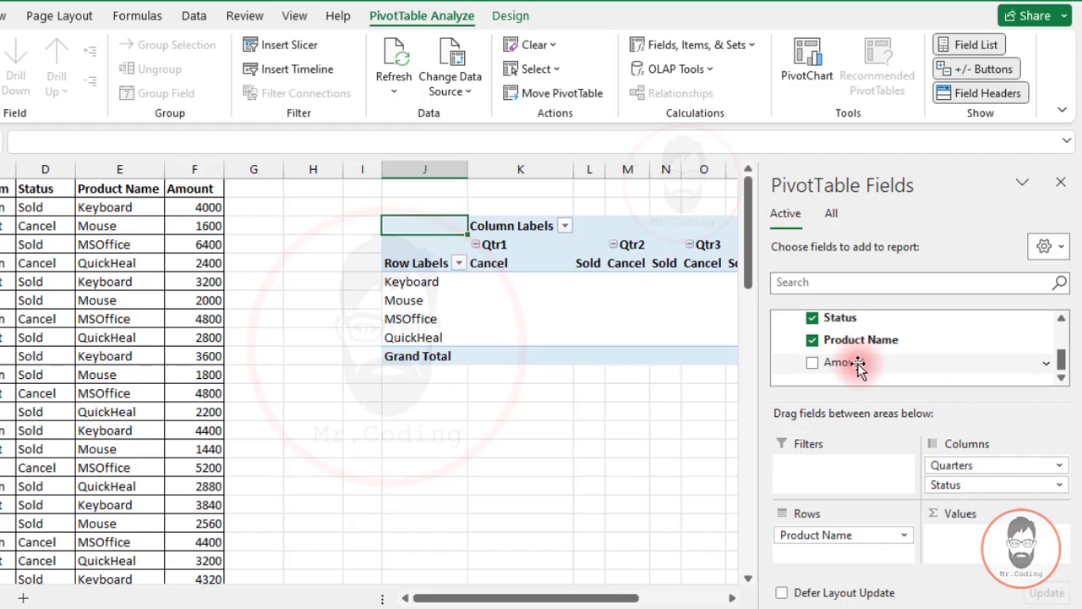
{"action": "left_click_drag", "start_coordinate": [848, 366], "coordinate": [953, 541]}
{"action": "mouse_move", "coordinate": [640, 597]}
{"action": "left_mouse_down"}
{"action": "mouse_move", "coordinate": [611, 598]}
{"action": "mouse_move", "coordinate": [658, 600]}
{"action": "mouse_move", "coordinate": [648, 582]}
{"action": "left_mouse_up"}
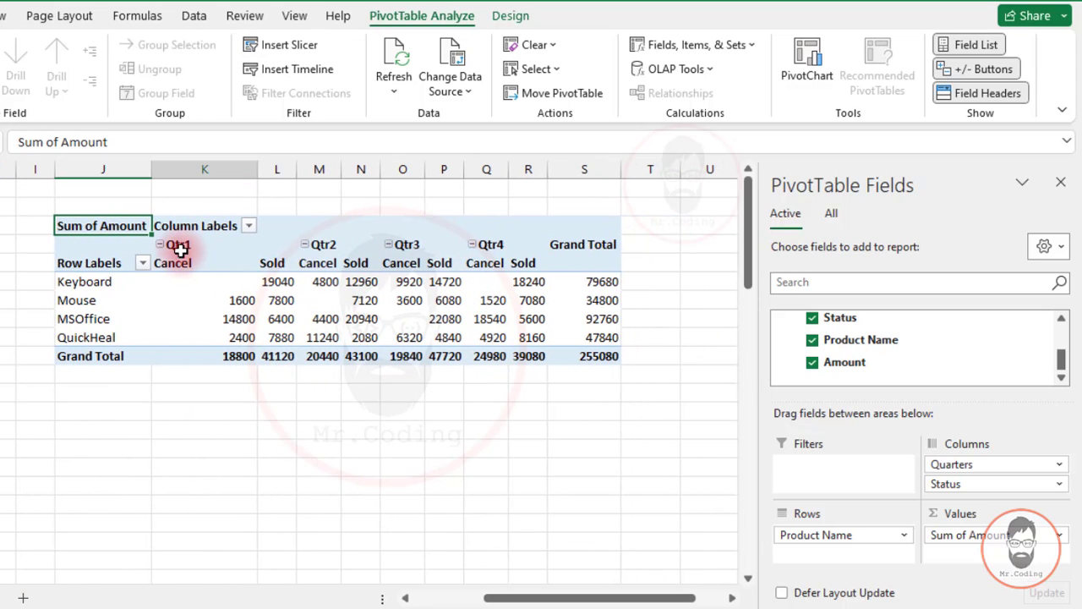
Examine the Cancel and Sold columns under each quarter of the PivotTable
{"action": "left_click_drag", "start_coordinate": [180, 250], "coordinate": [282, 338]}
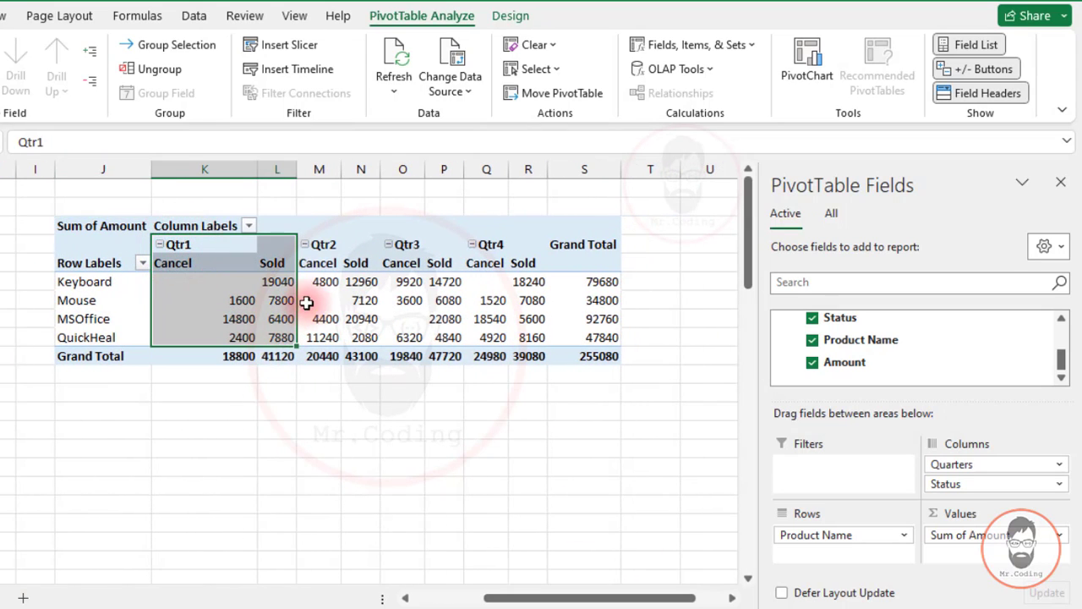
{"action": "left_click_drag", "start_coordinate": [319, 252], "coordinate": [361, 332]}
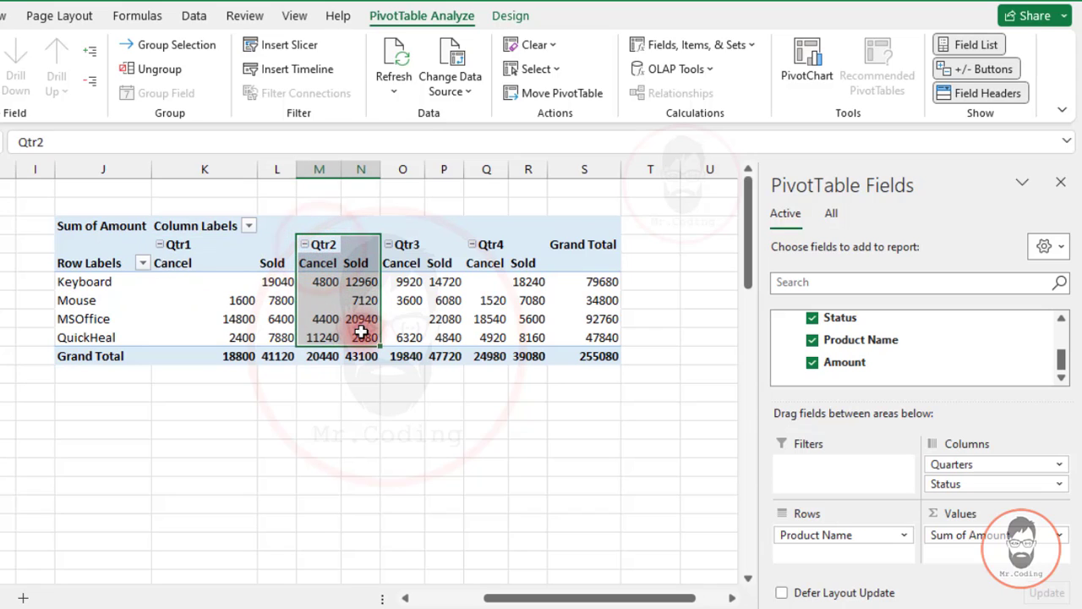
{"action": "left_click", "coordinate": [320, 300]}
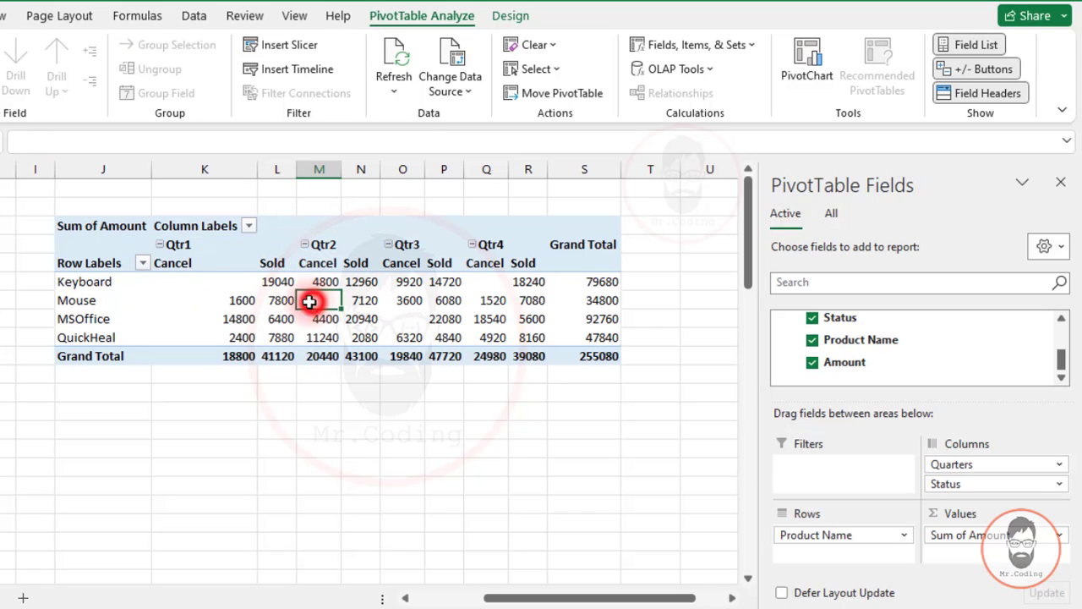
{"action": "left_click", "coordinate": [325, 263]}
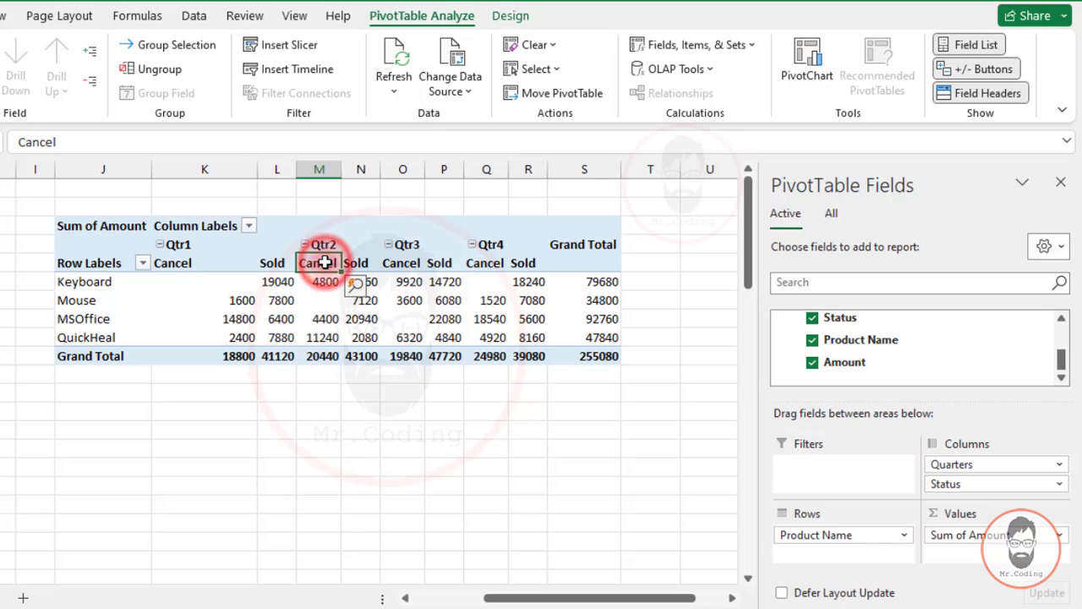
{"action": "left_click", "coordinate": [736, 46]}
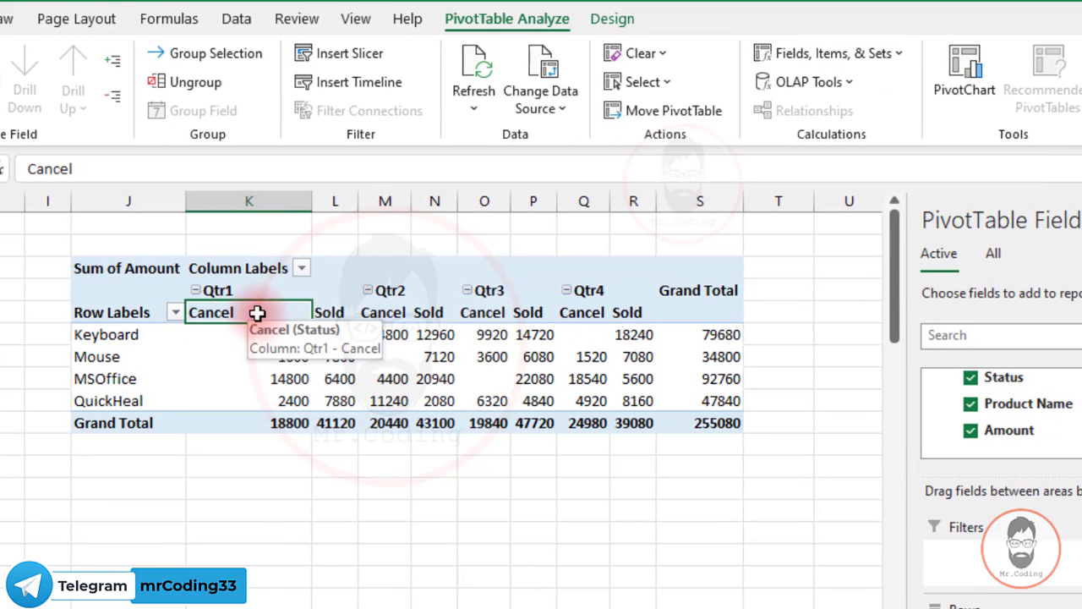
{"action": "left_click_drag", "start_coordinate": [257, 312], "coordinate": [261, 406]}
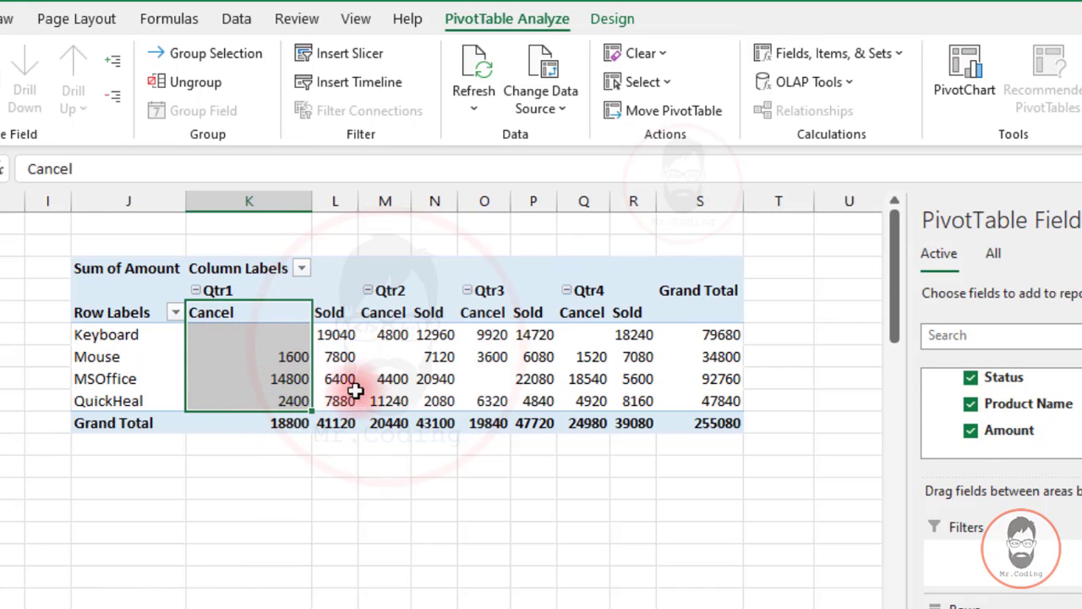
{"action": "left_click_drag", "start_coordinate": [330, 312], "coordinate": [324, 399]}
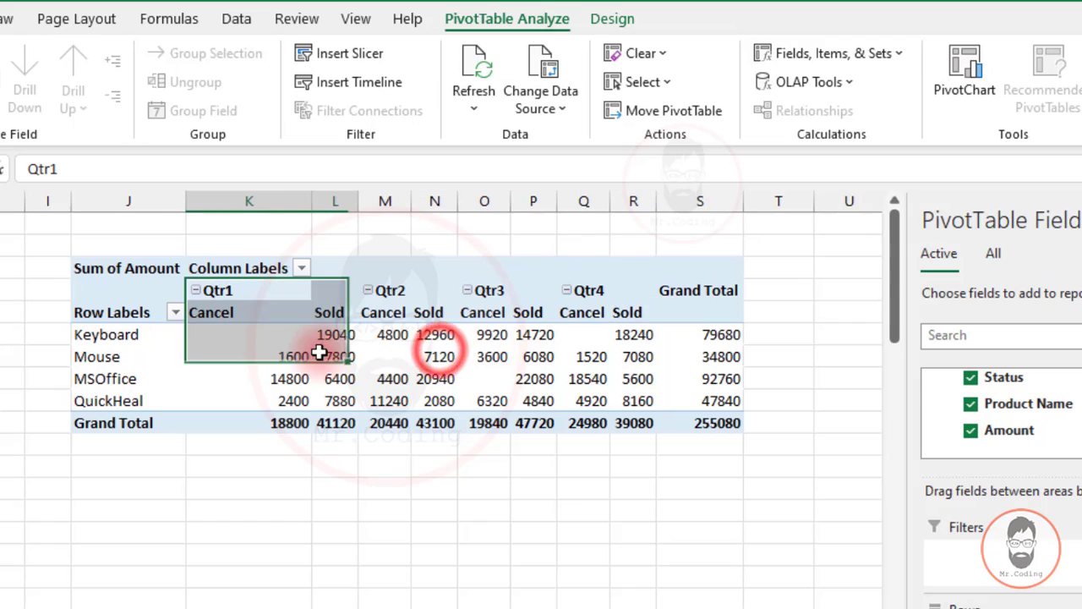
{"action": "left_click_drag", "start_coordinate": [384, 312], "coordinate": [439, 404]}
{"action": "left_click_drag", "start_coordinate": [485, 292], "coordinate": [490, 386]}
{"action": "left_click", "coordinate": [251, 333]}
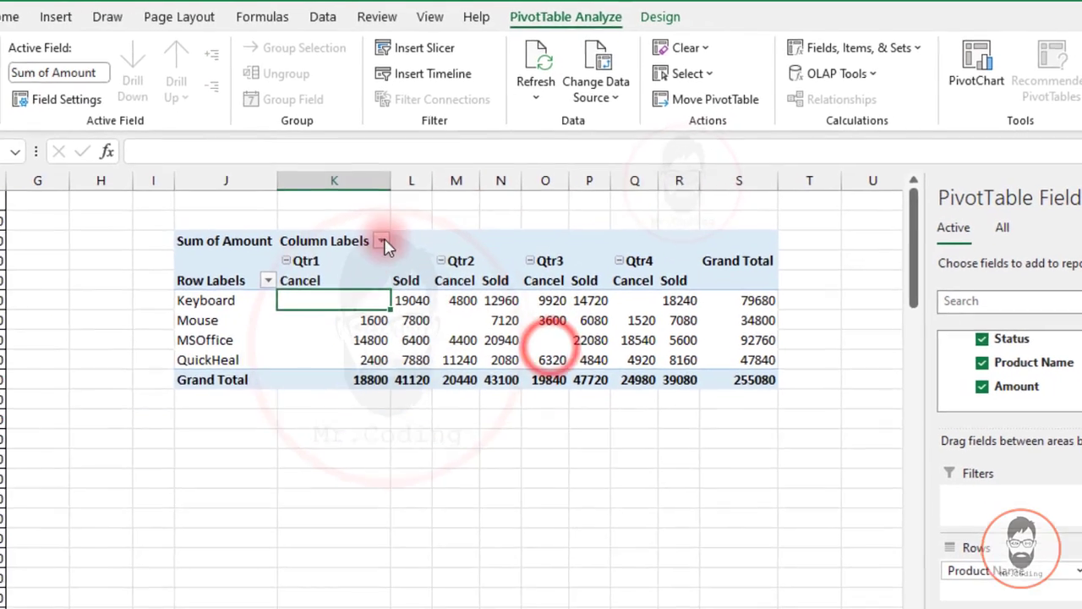
Filter Qtr1 out of the PivotTable's column labels, and include Qtr1 again
{"action": "left_click", "coordinate": [304, 267]}
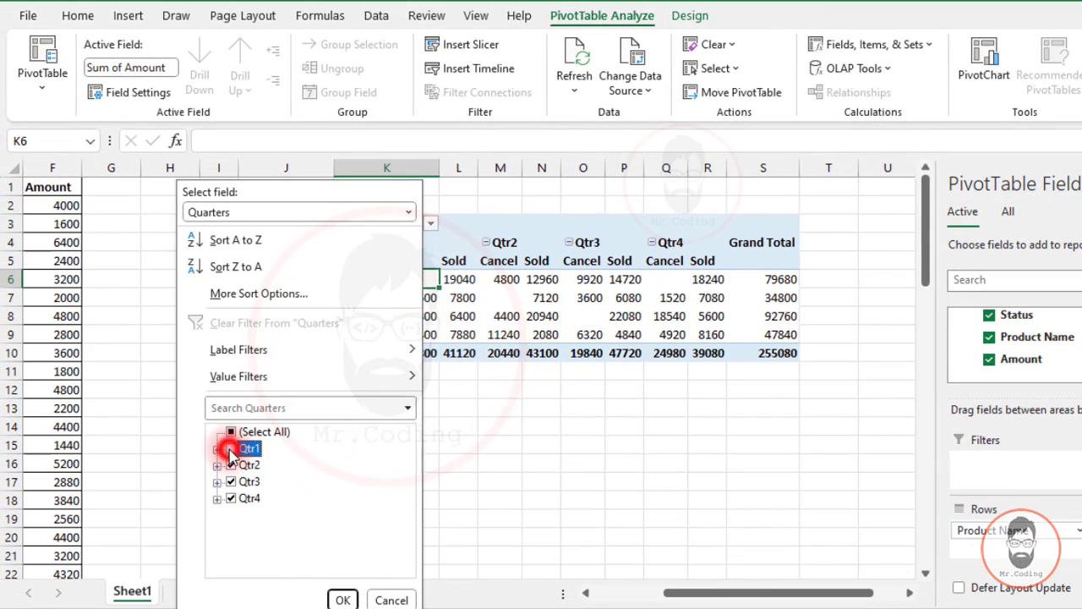
{"action": "left_click", "coordinate": [343, 600]}
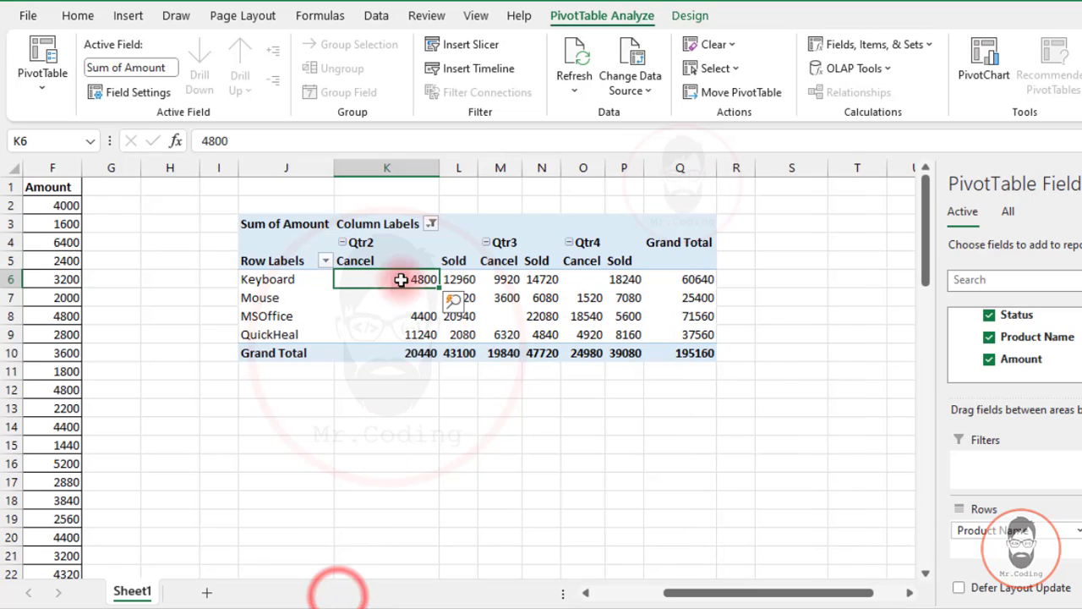
{"action": "left_click", "coordinate": [431, 224]}
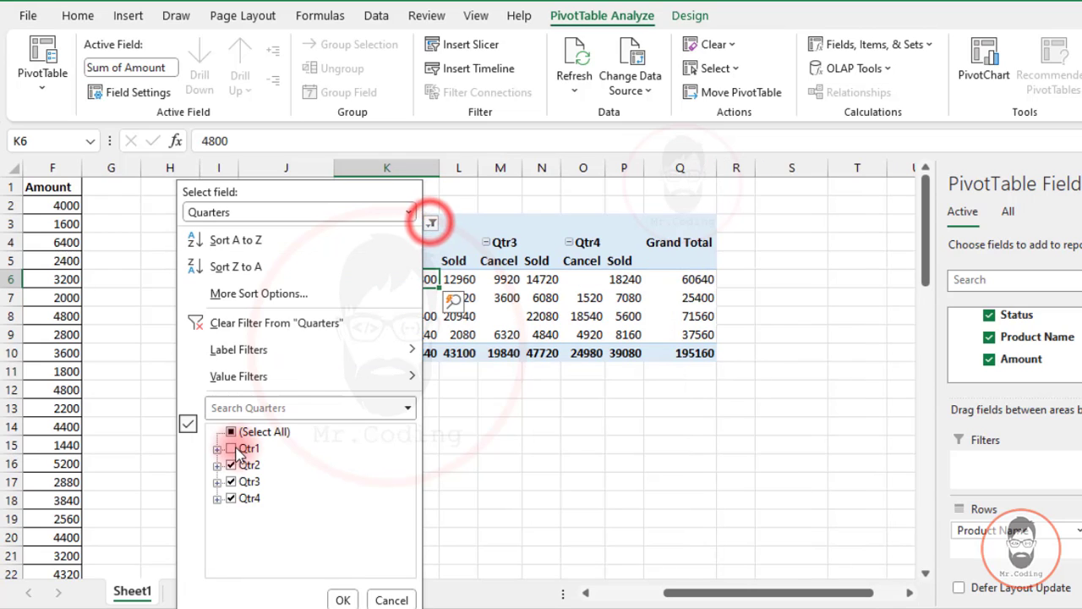
{"action": "left_click", "coordinate": [231, 448]}
{"action": "left_click", "coordinate": [342, 600]}
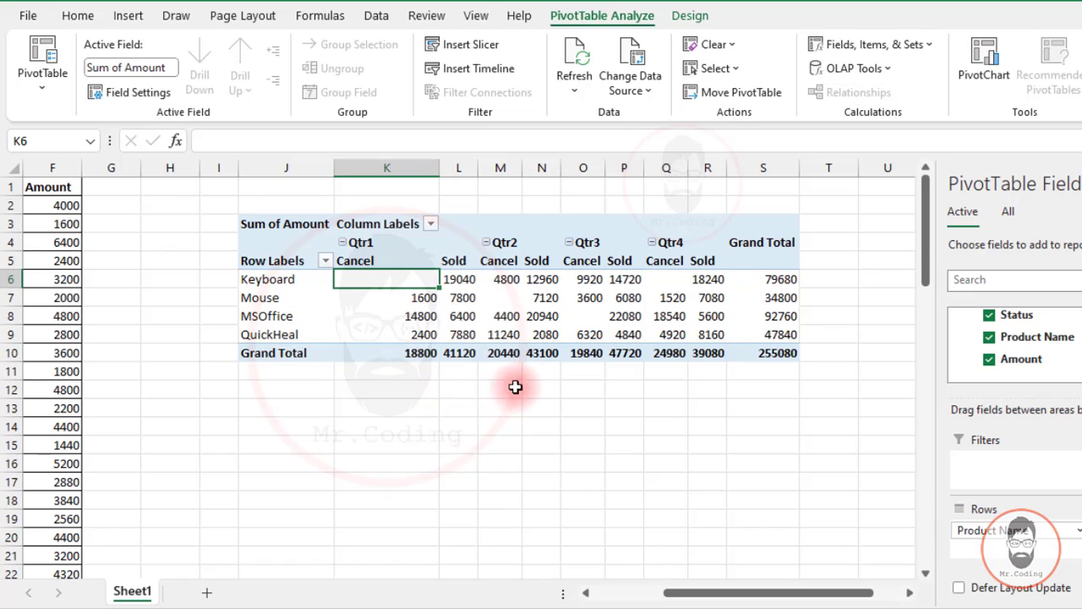
{"action": "left_click", "coordinate": [905, 45]}
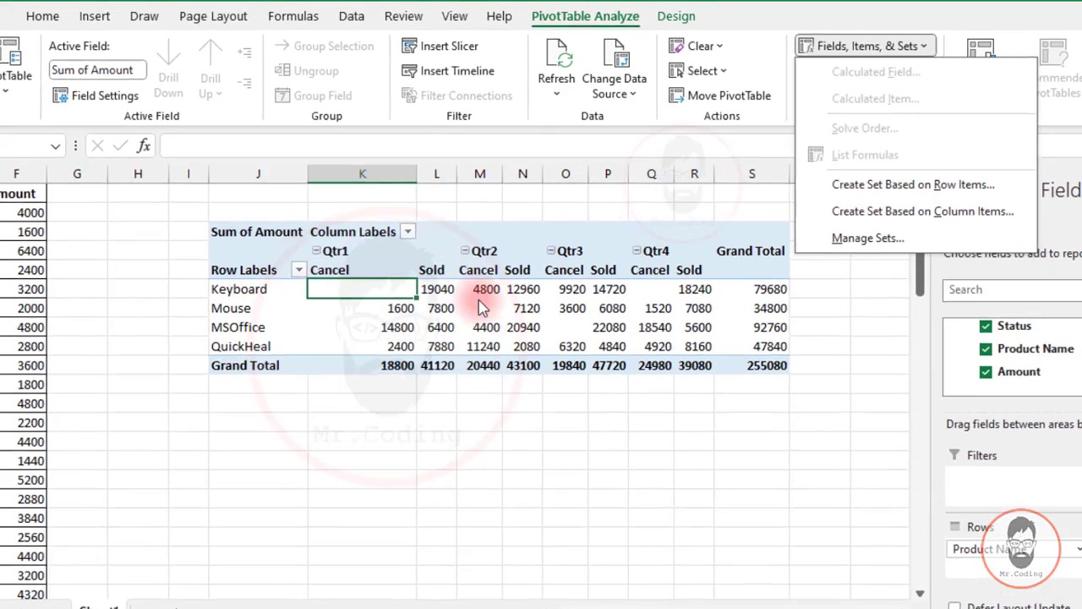
{"action": "left_click", "coordinate": [479, 281]}
{"action": "left_click", "coordinate": [248, 317]}
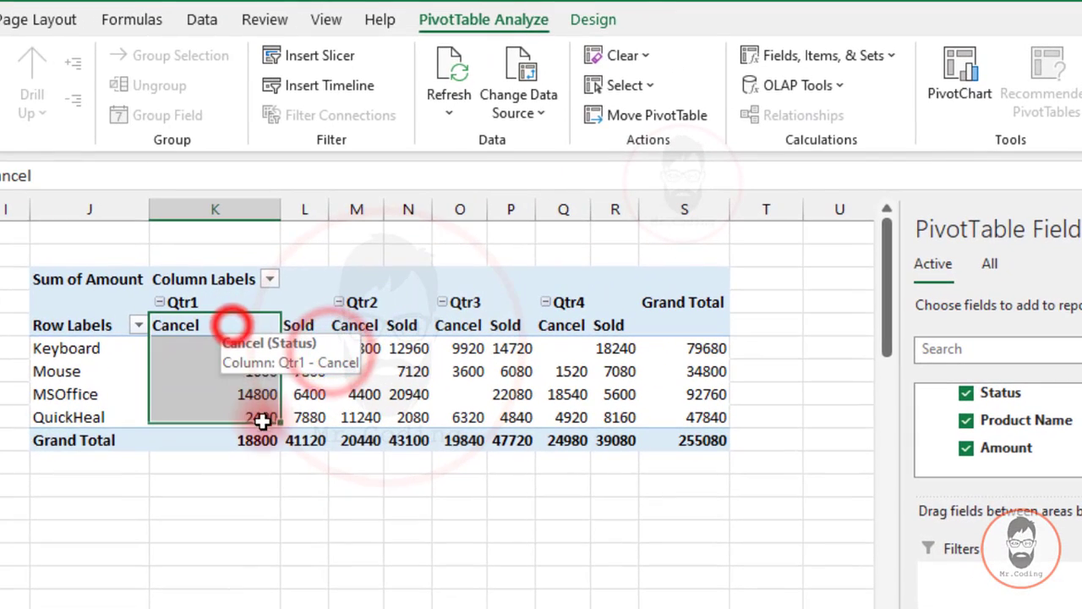
{"action": "left_click", "coordinate": [314, 318]}
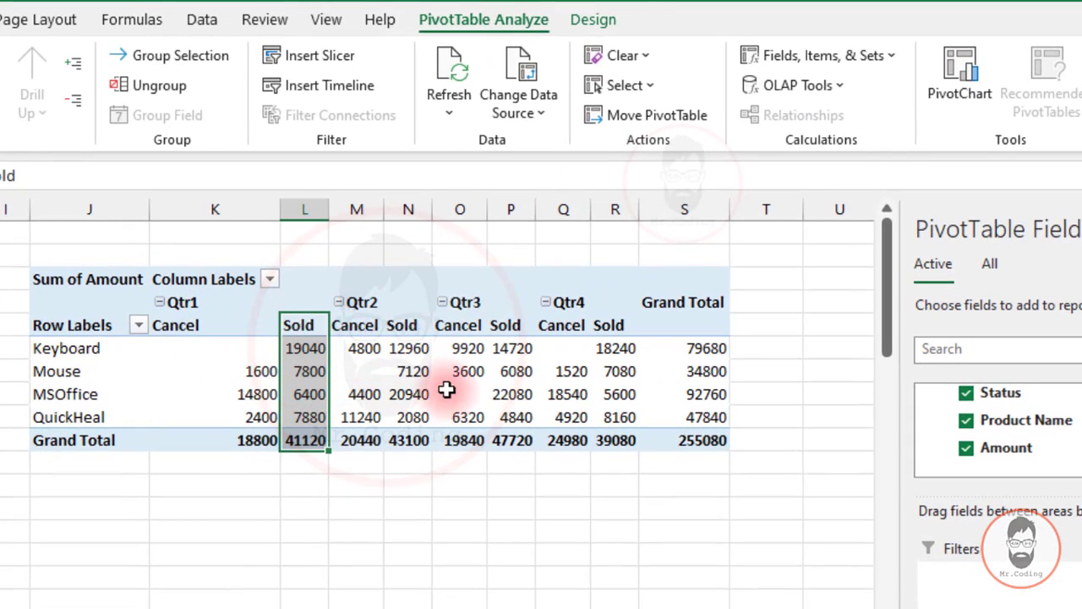
{"action": "left_click", "coordinate": [215, 338]}
Start a new set based on the PivotTable's column items and name it QtrSet
{"action": "left_click", "coordinate": [215, 328]}
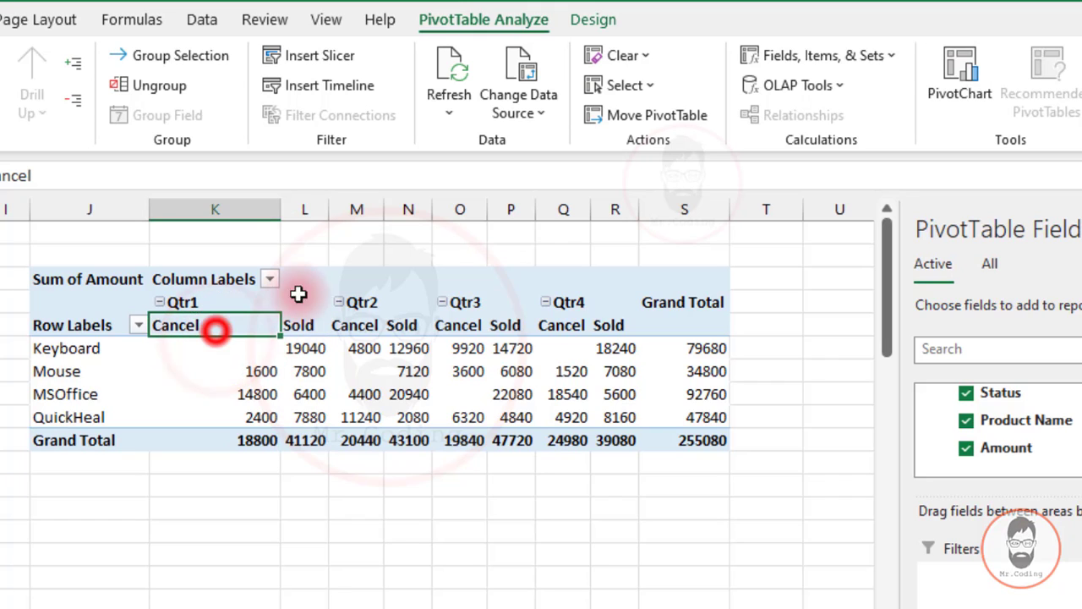
{"action": "left_click", "coordinate": [851, 55]}
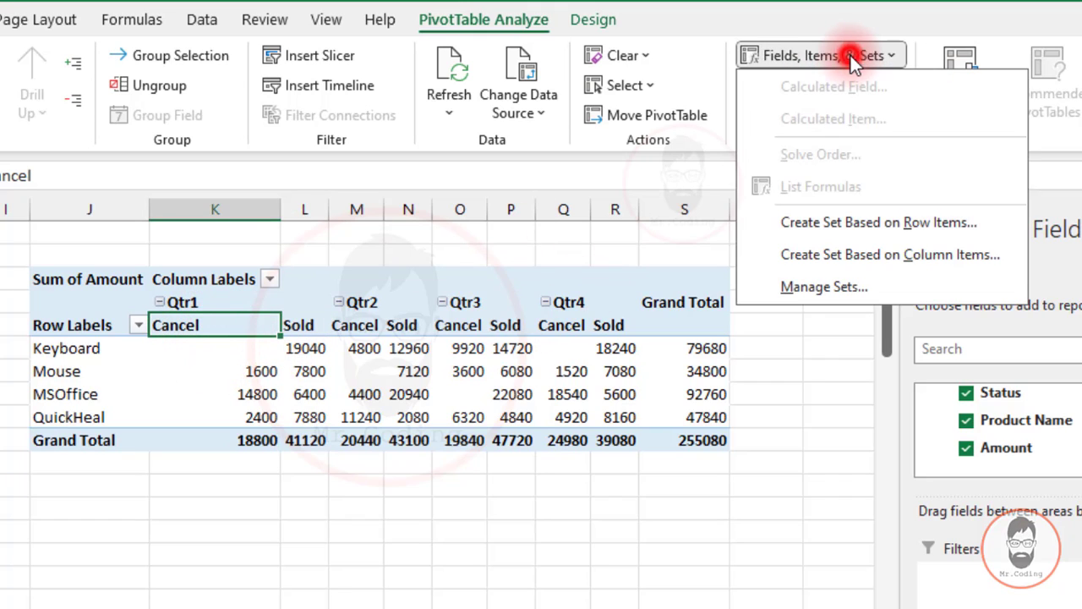
{"action": "left_click", "coordinate": [908, 255]}
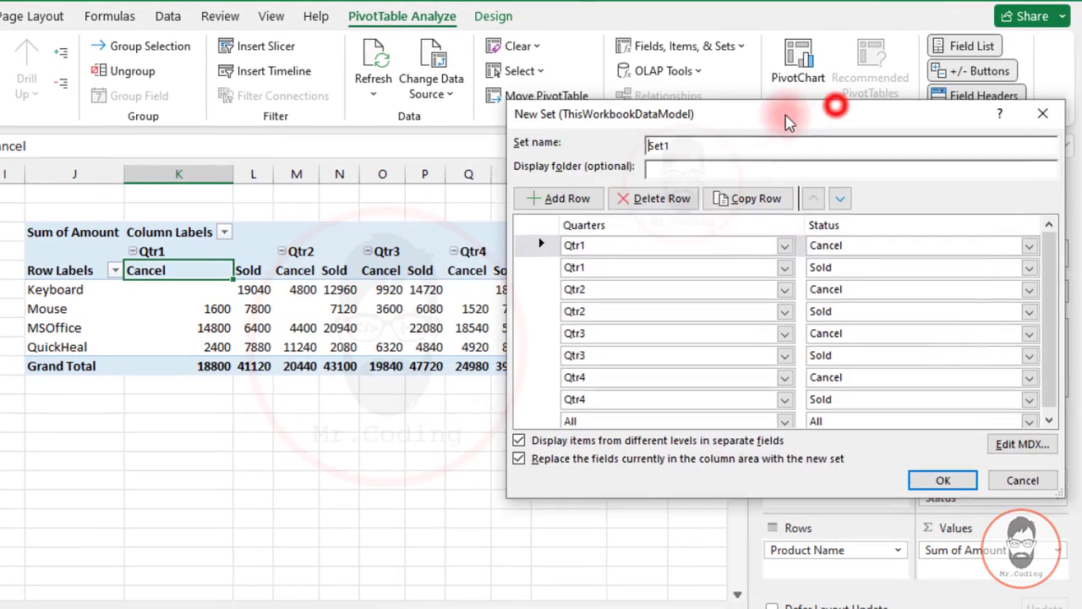
{"action": "left_click_drag", "start_coordinate": [787, 123], "coordinate": [674, 142]}
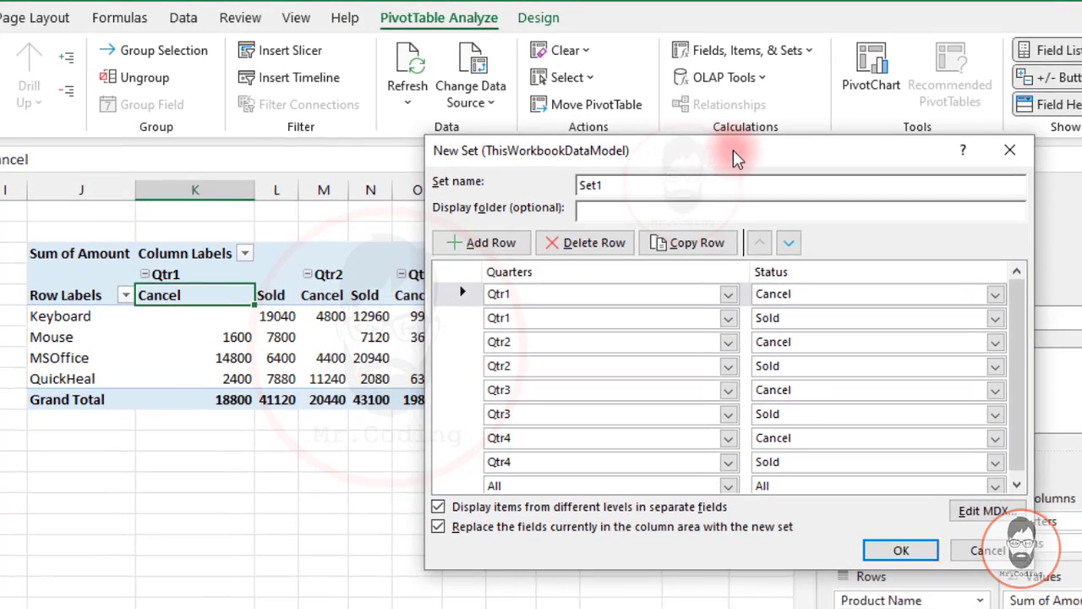
{"action": "left_click_drag", "start_coordinate": [581, 185], "coordinate": [551, 193]}
{"action": "left_click", "coordinate": [654, 183]}
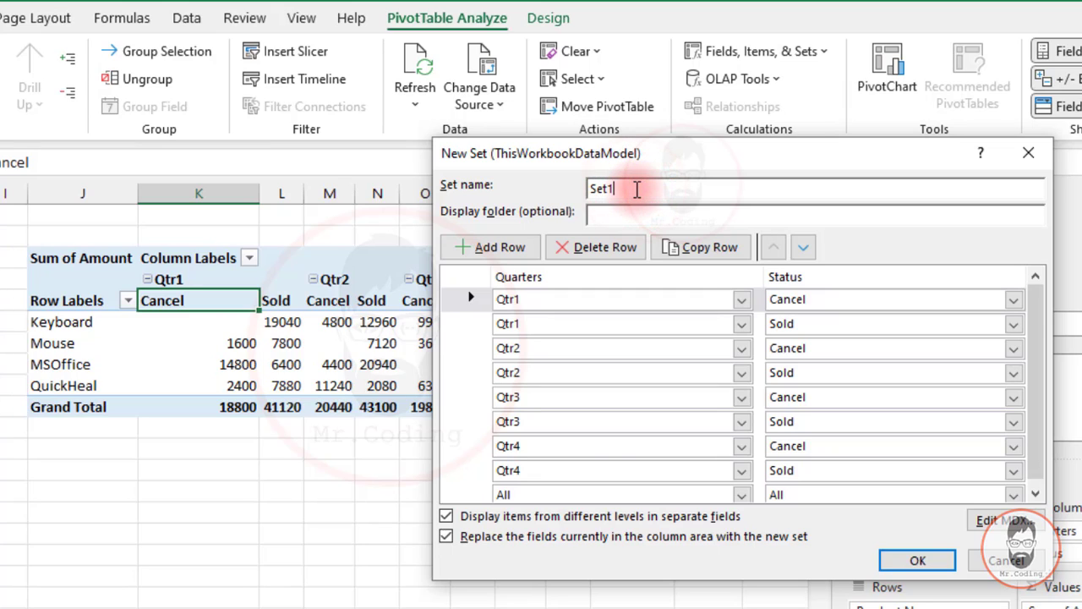
{"action": "type", "text": "Qtr"}
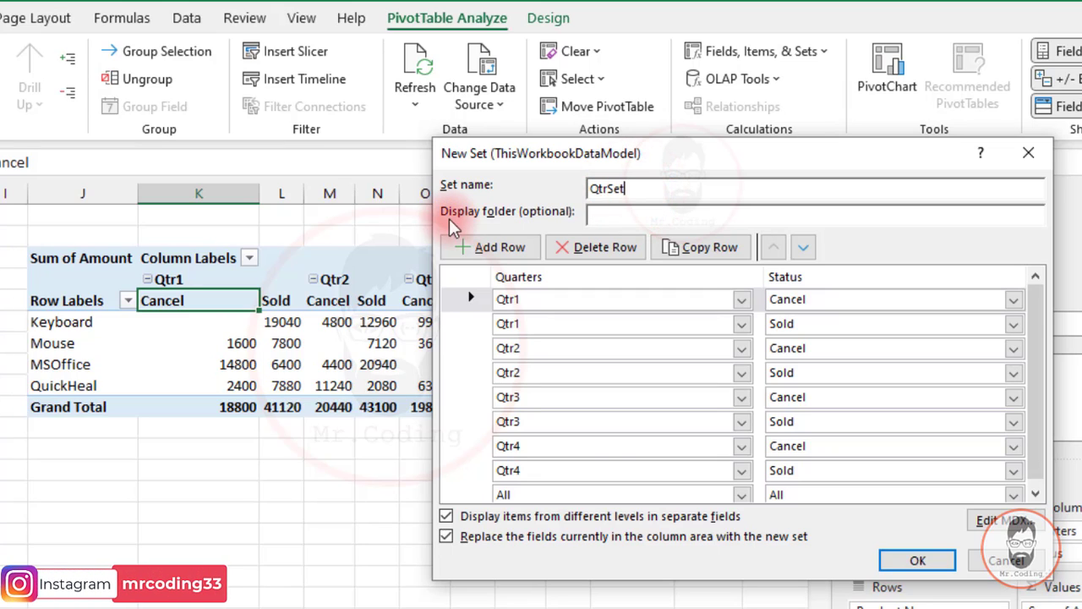
Examine the new set's display folder option and compare its quarter and status rows with the PivotTable columns
{"action": "left_click", "coordinate": [703, 216]}
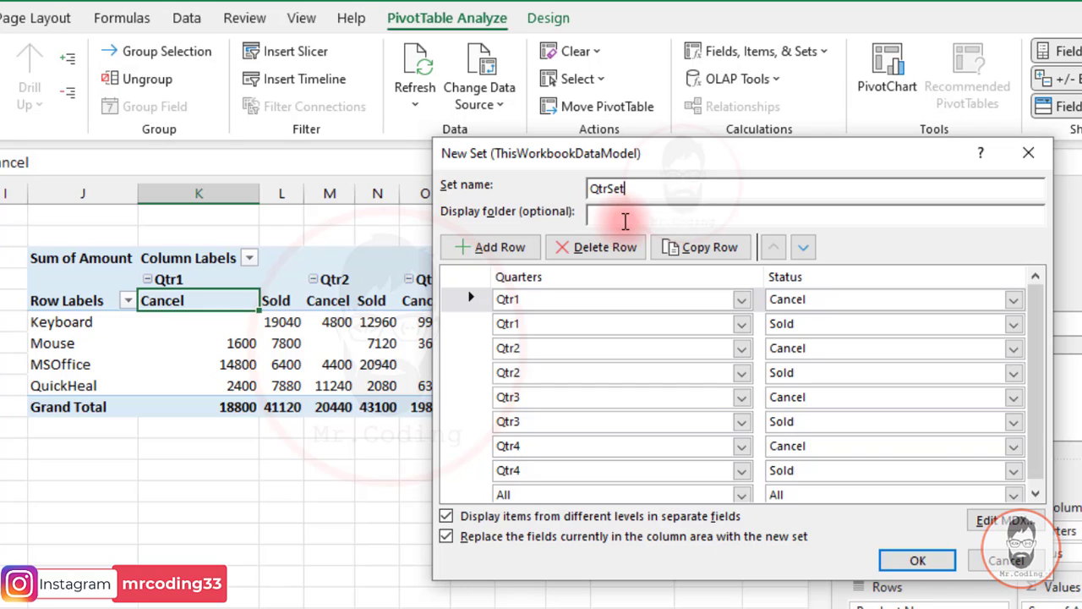
{"action": "left_click", "coordinate": [688, 189]}
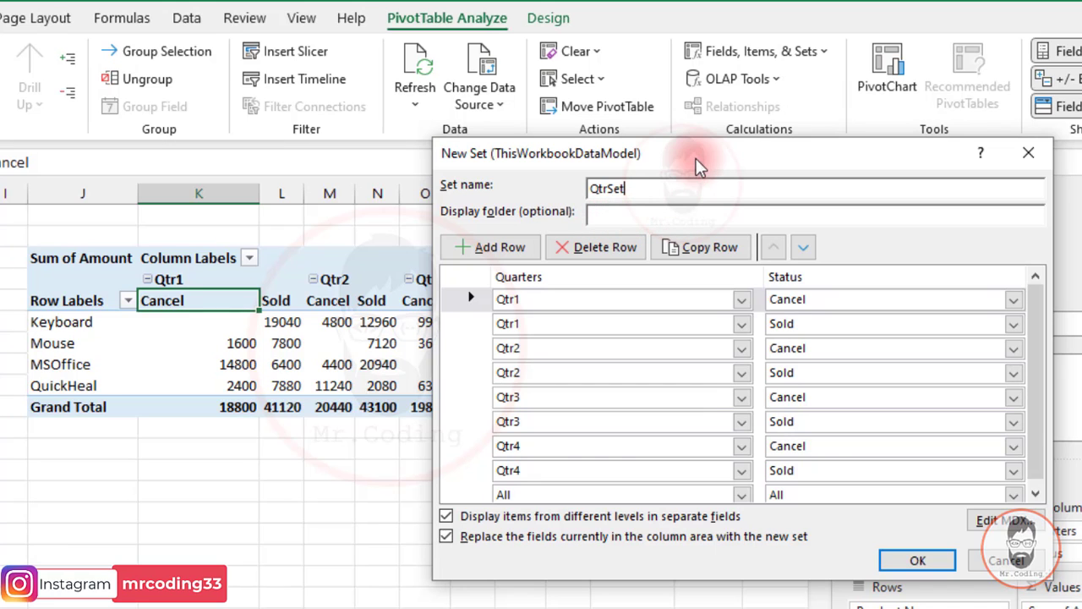
{"action": "left_click_drag", "start_coordinate": [700, 164], "coordinate": [474, 109]}
{"action": "left_click", "coordinate": [397, 161]}
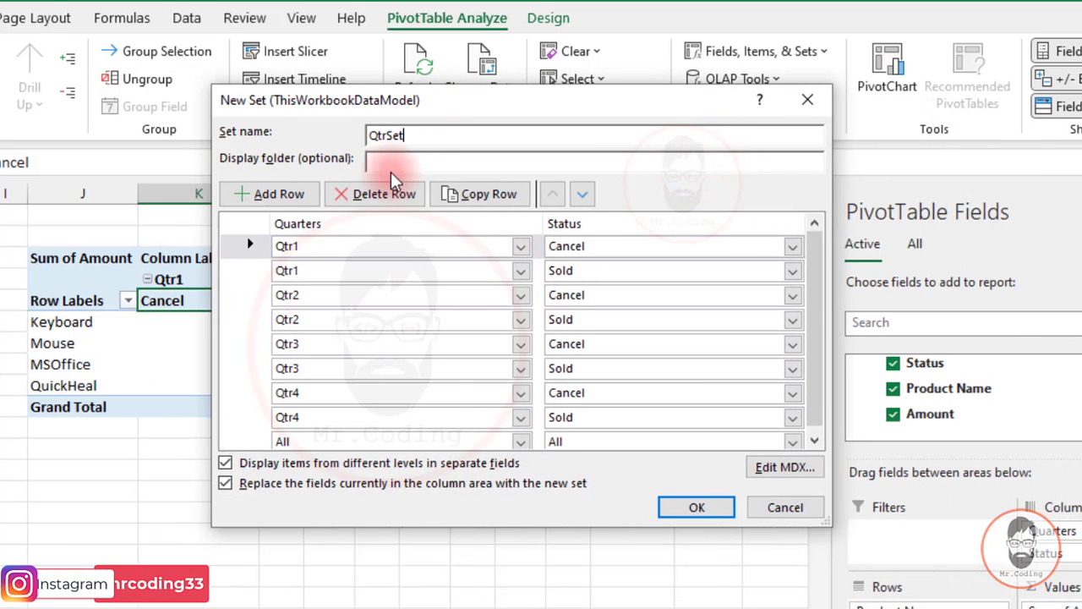
{"action": "left_click", "coordinate": [388, 138]}
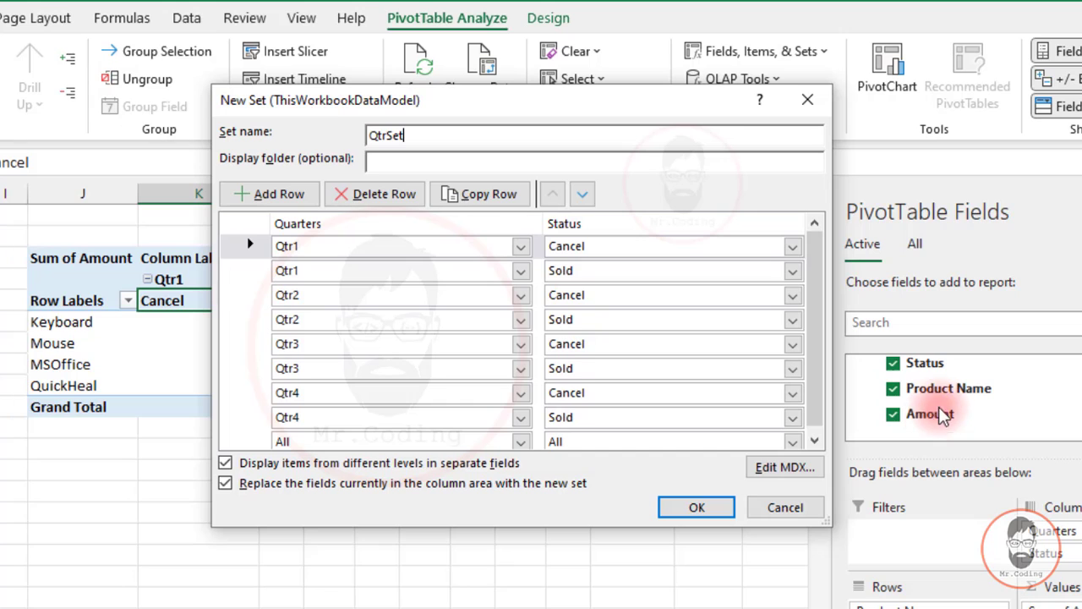
{"action": "left_click_drag", "start_coordinate": [562, 107], "coordinate": [771, 124]}
{"action": "left_click_drag", "start_coordinate": [678, 116], "coordinate": [715, 114]}
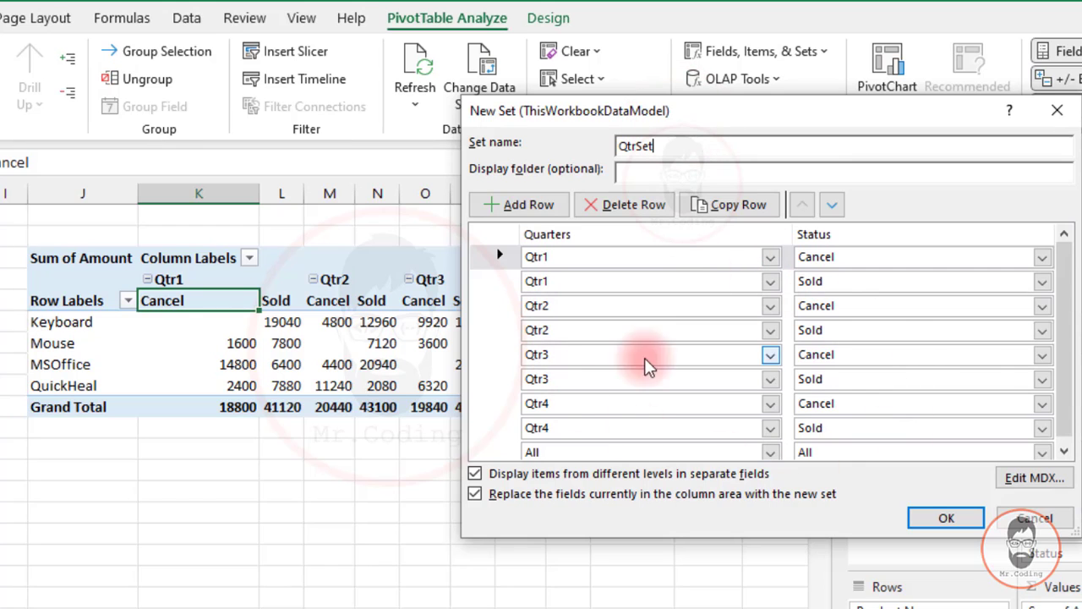
{"action": "left_click_drag", "start_coordinate": [596, 115], "coordinate": [725, 124]}
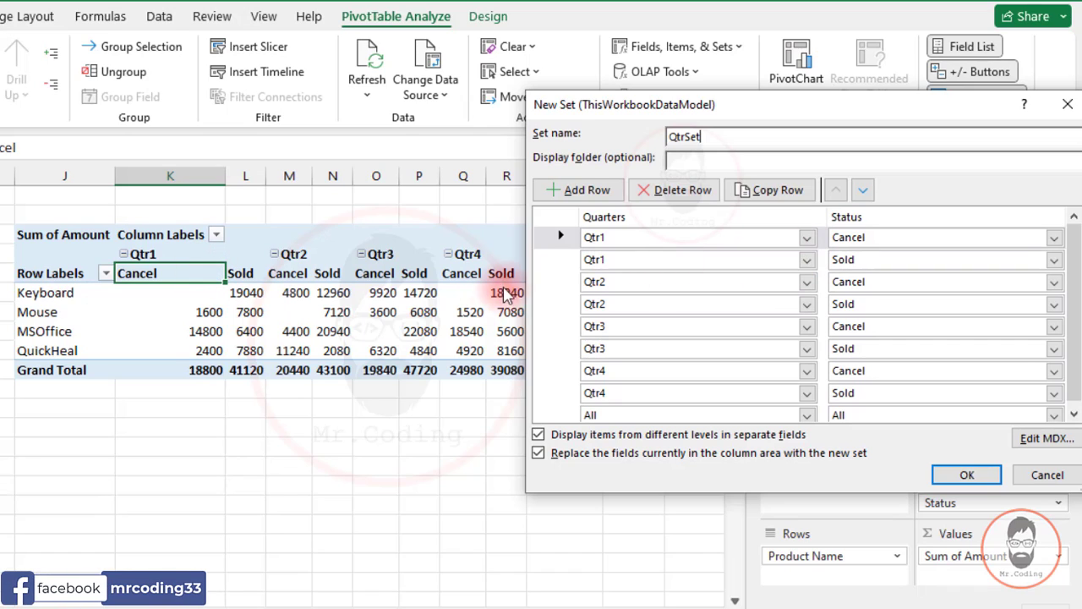
Delete the Qtr1 Sold row from the set and replace the PivotTable's column fields with QtrSet
{"action": "left_click", "coordinate": [560, 269]}
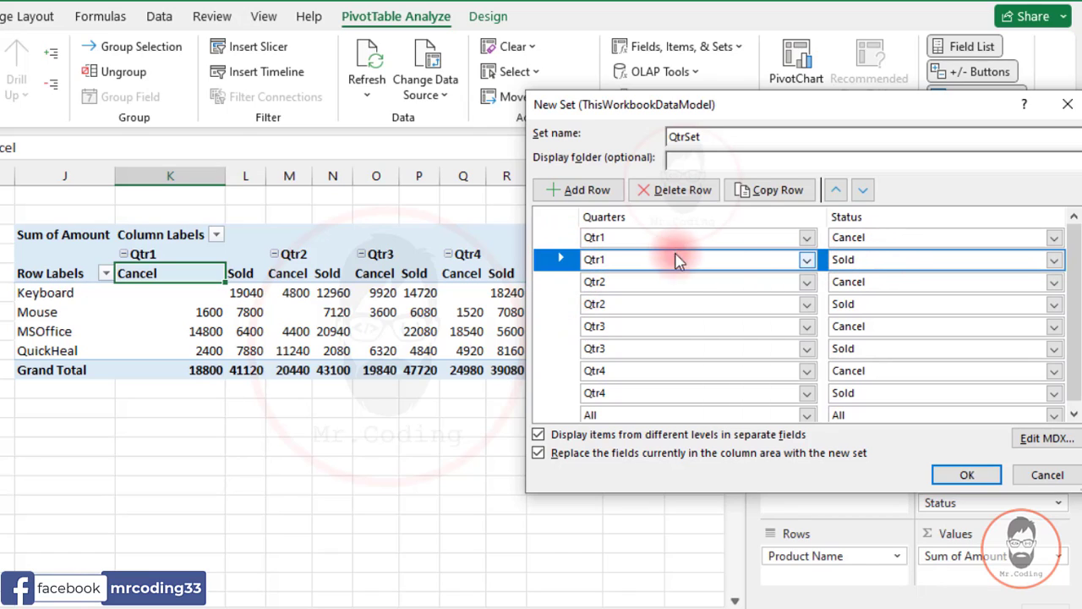
{"action": "left_click", "coordinate": [685, 191]}
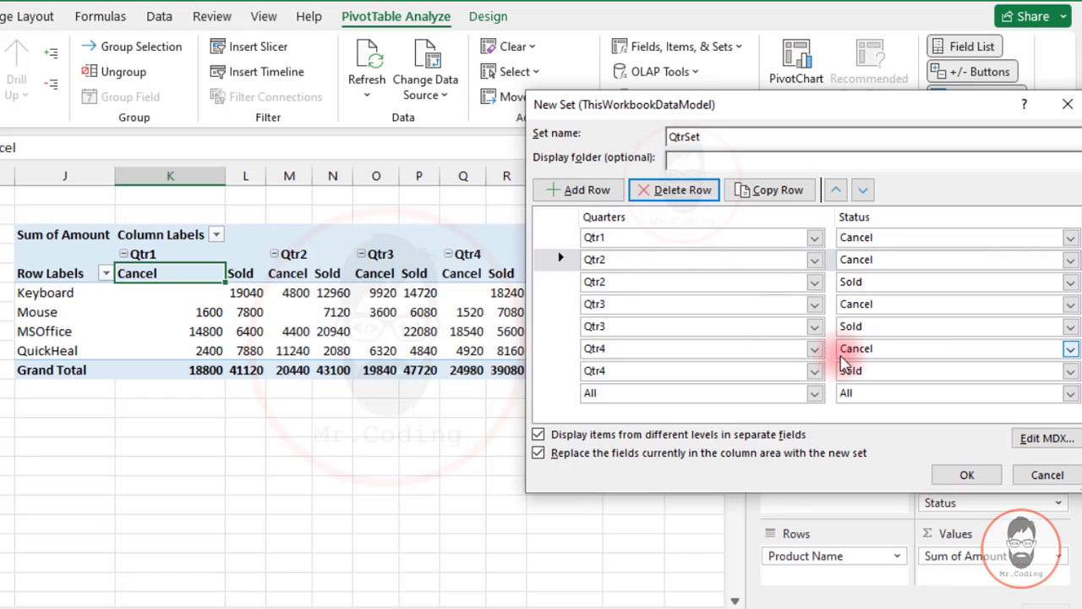
{"action": "left_click", "coordinate": [966, 476]}
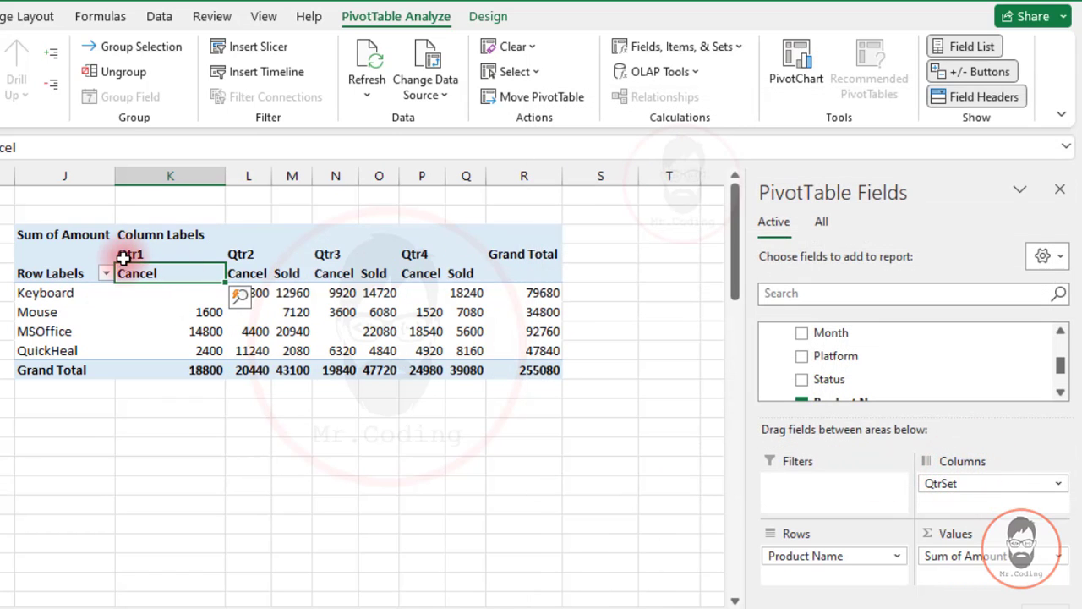
{"action": "left_click", "coordinate": [141, 256]}
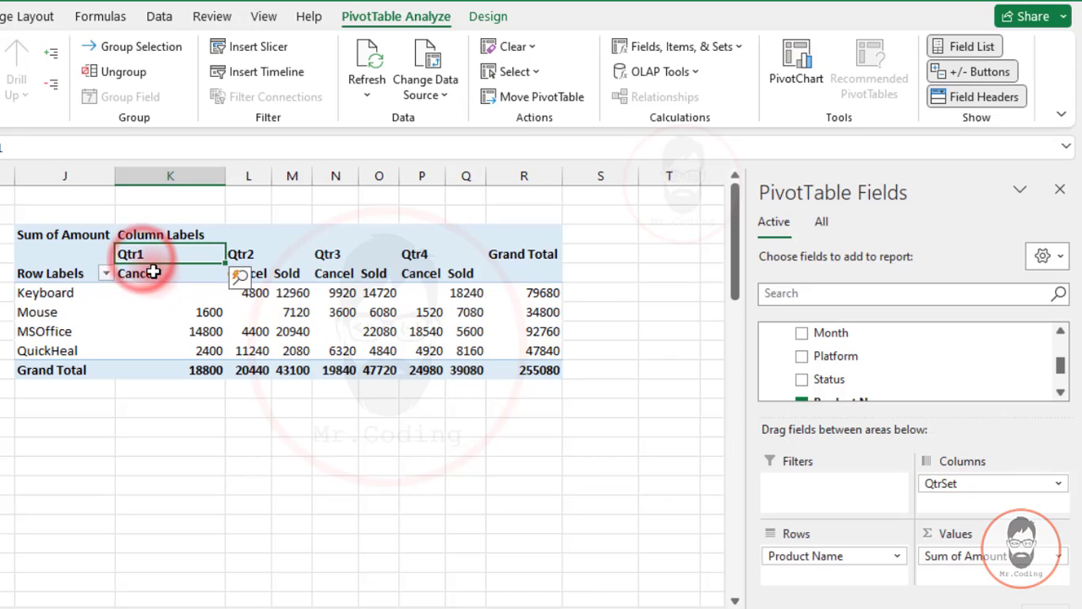
Examine the Cancel and Sold columns shown under Qtr1 and Qtr2 in the PivotTable
{"action": "left_click_drag", "start_coordinate": [153, 272], "coordinate": [157, 341]}
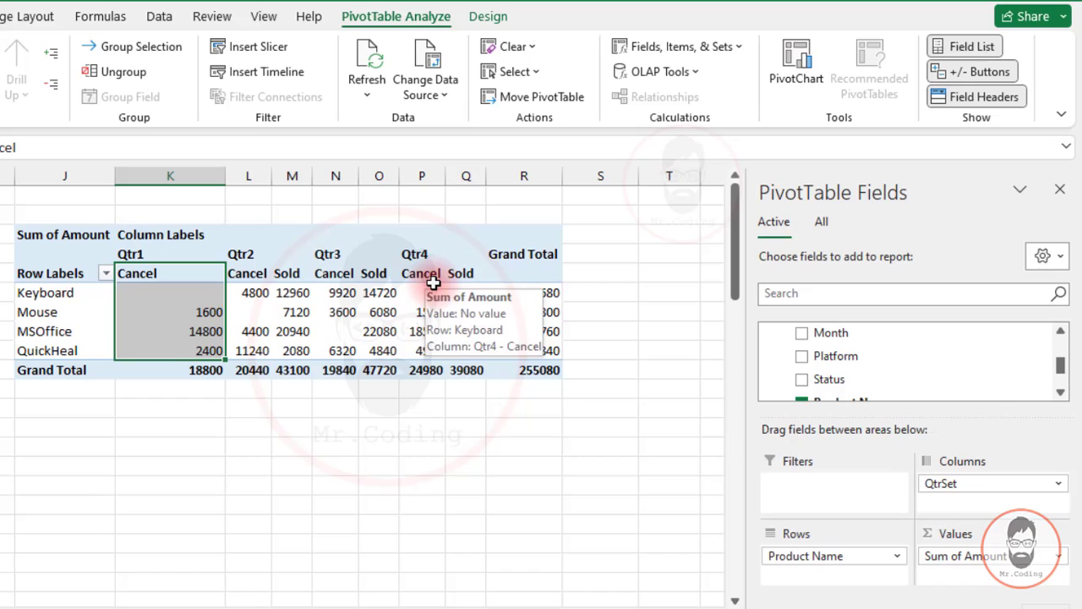
{"action": "left_click", "coordinate": [247, 273]}
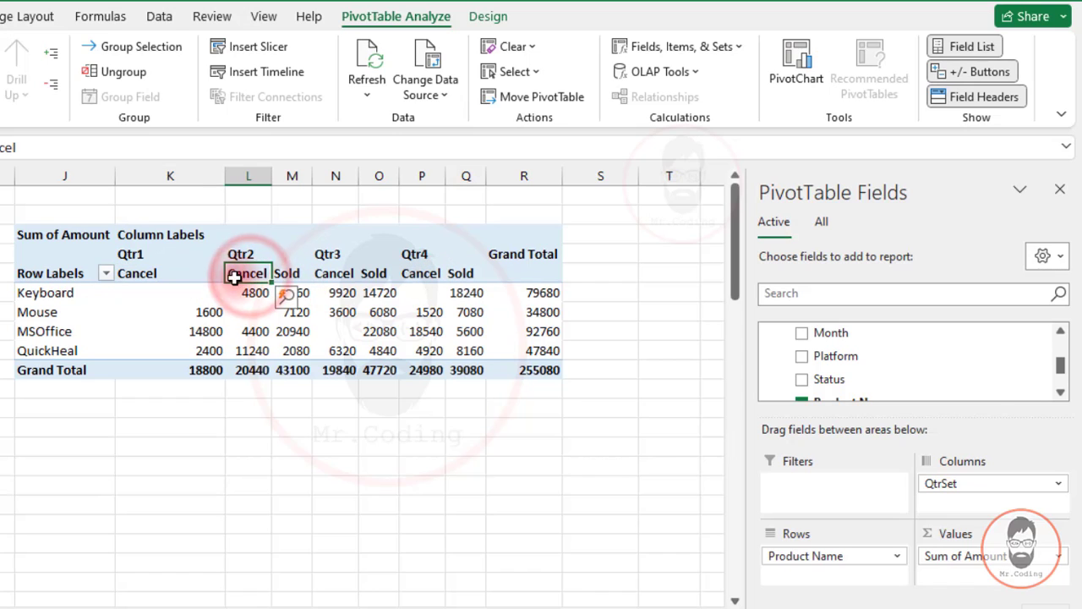
{"action": "left_click_drag", "start_coordinate": [296, 272], "coordinate": [293, 350]}
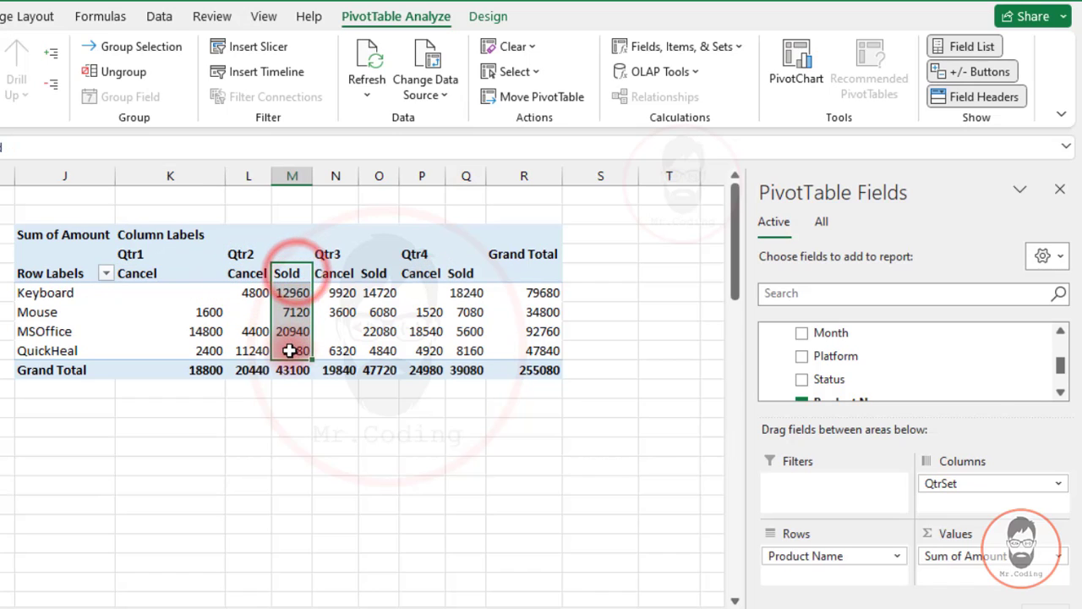
{"action": "left_click_drag", "start_coordinate": [258, 275], "coordinate": [254, 350]}
{"action": "left_click", "coordinate": [247, 273]}
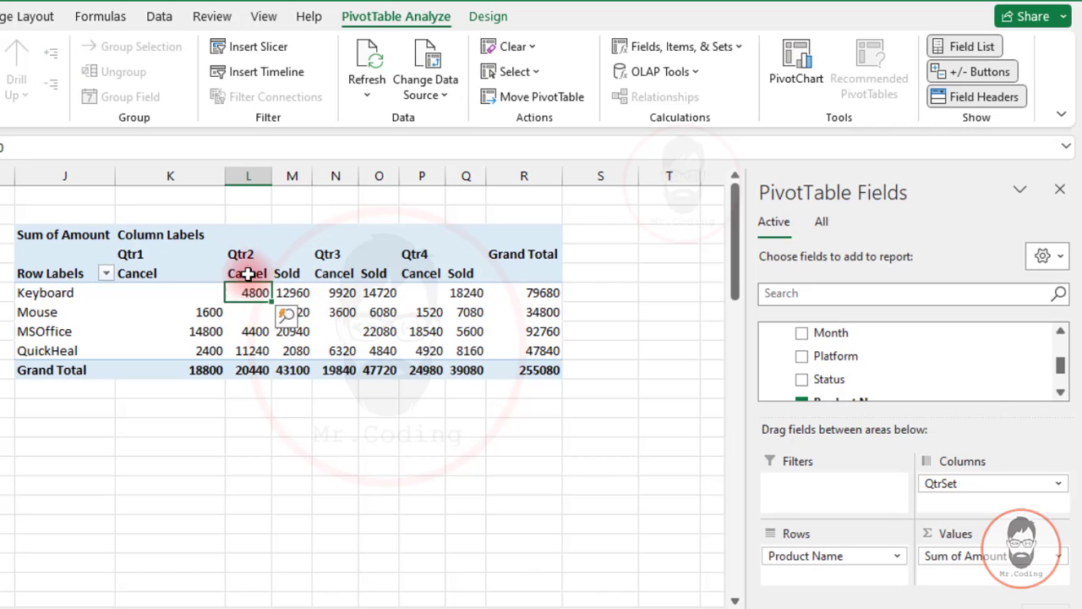
Try to create another set based on the PivotTable's column items while QtrSet is in use
{"action": "left_click", "coordinate": [720, 49]}
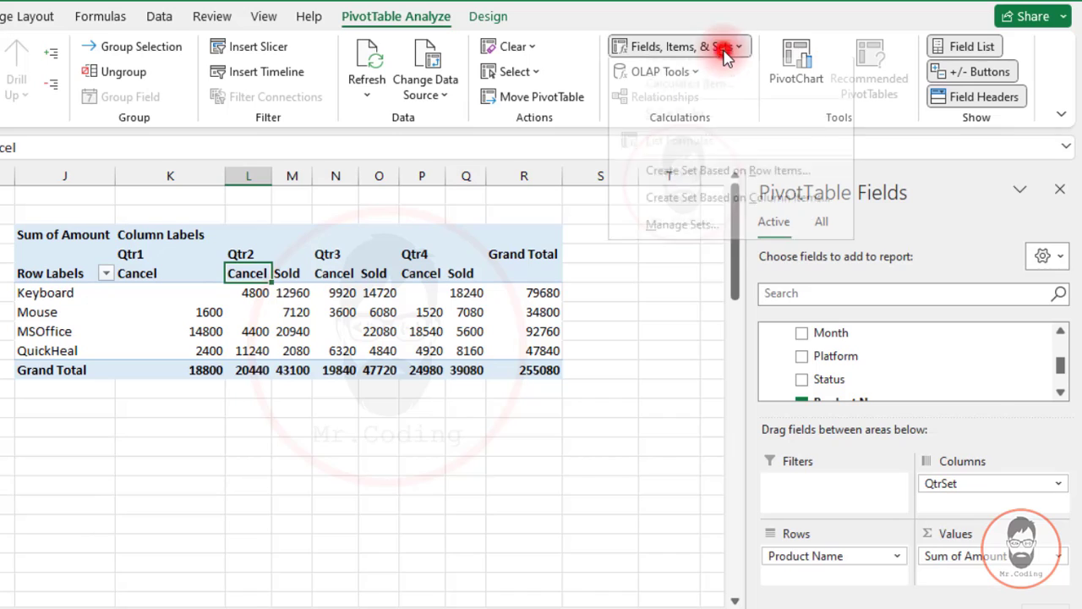
{"action": "left_click", "coordinate": [250, 263]}
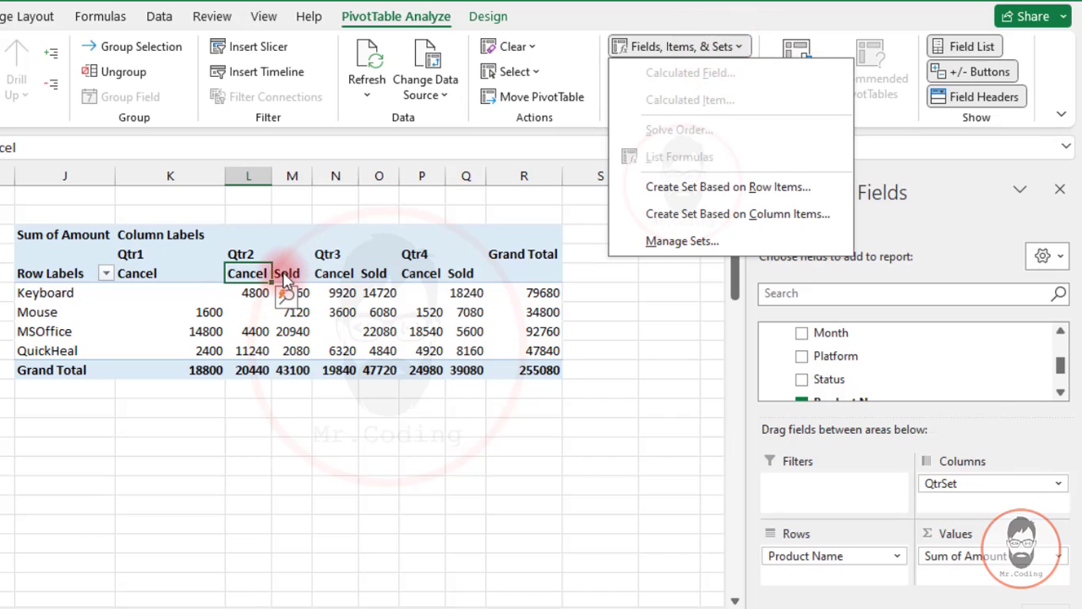
{"action": "left_click", "coordinate": [697, 216]}
{"action": "left_click_drag", "start_coordinate": [423, 290], "coordinate": [394, 375]}
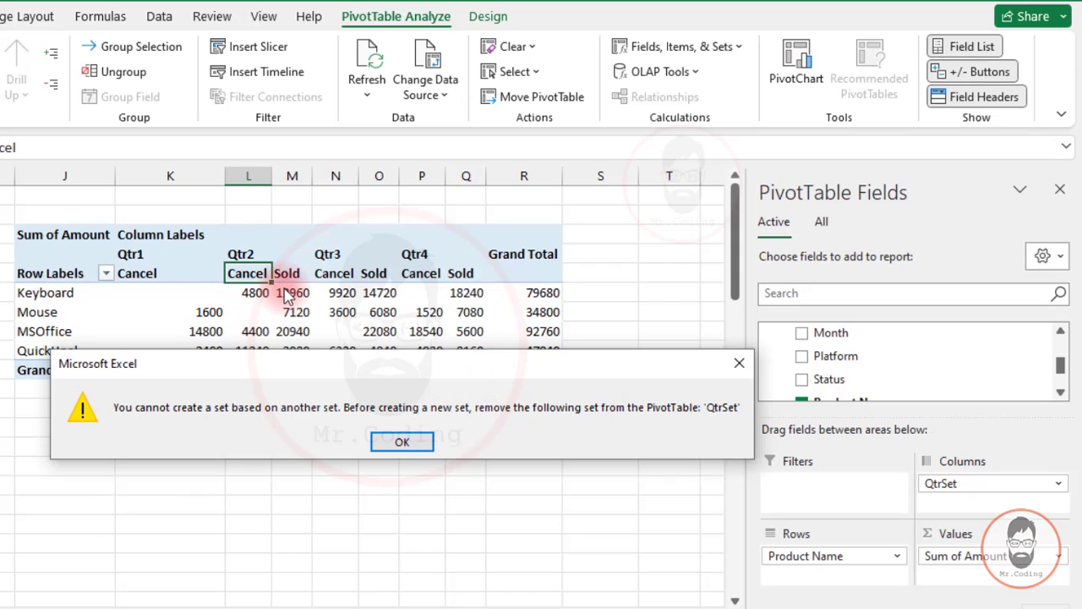
{"action": "left_click", "coordinate": [402, 441]}
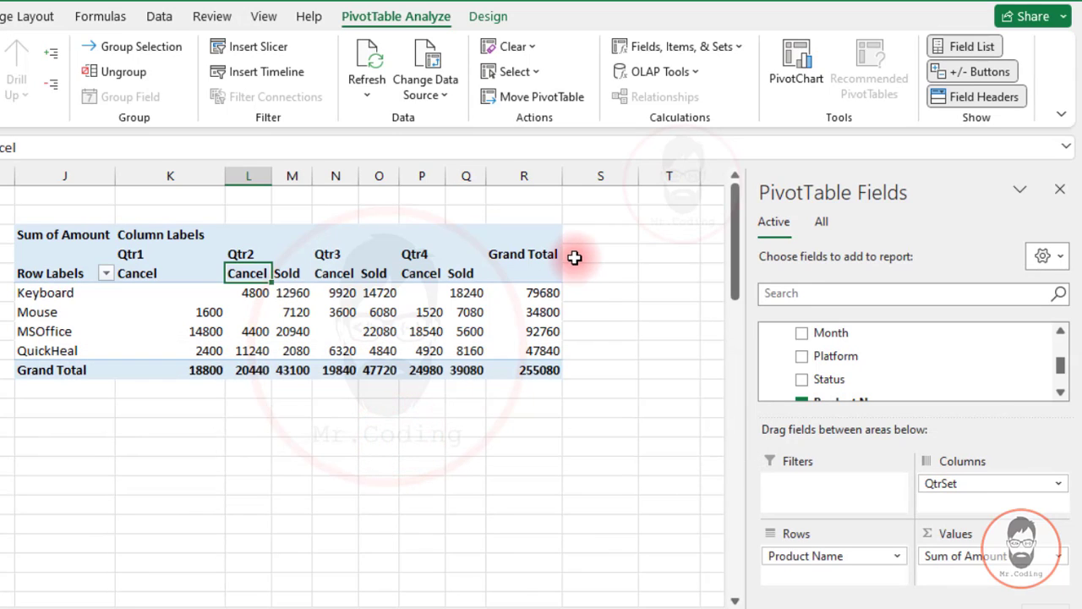
Edit the existing QtrSet to delete its Qtr2 Cancel row, apply the change and close the set manager
{"action": "left_click", "coordinate": [699, 49]}
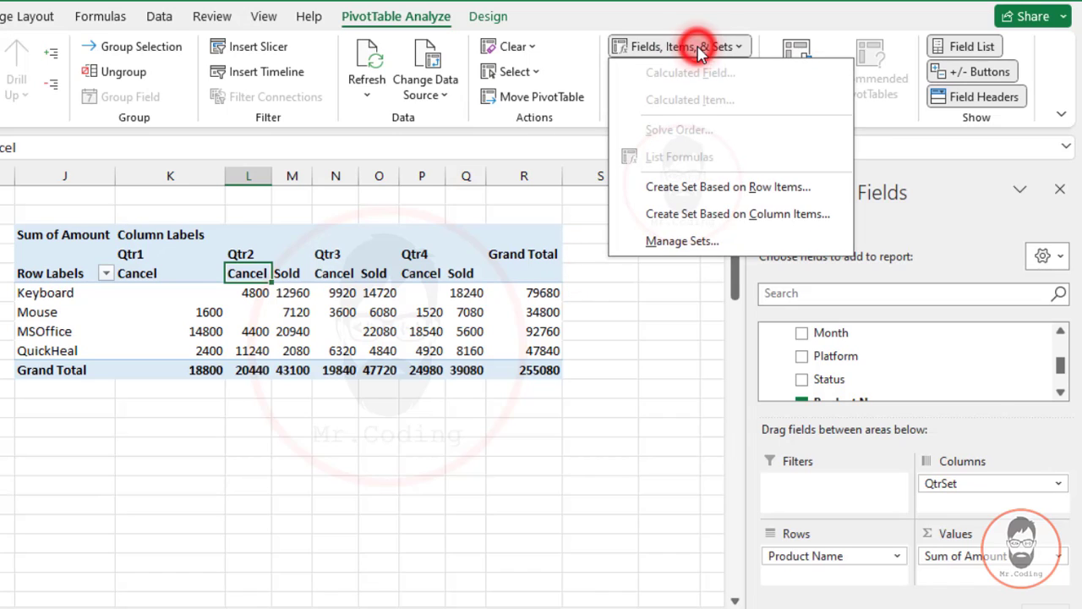
{"action": "left_click", "coordinate": [681, 241]}
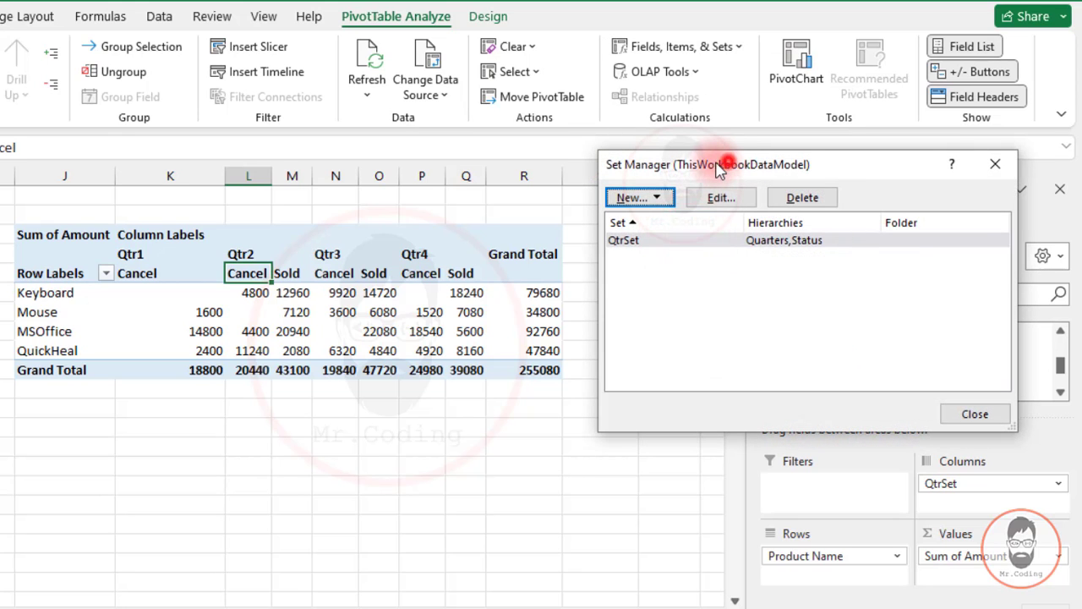
{"action": "left_click_drag", "start_coordinate": [717, 172], "coordinate": [643, 186]}
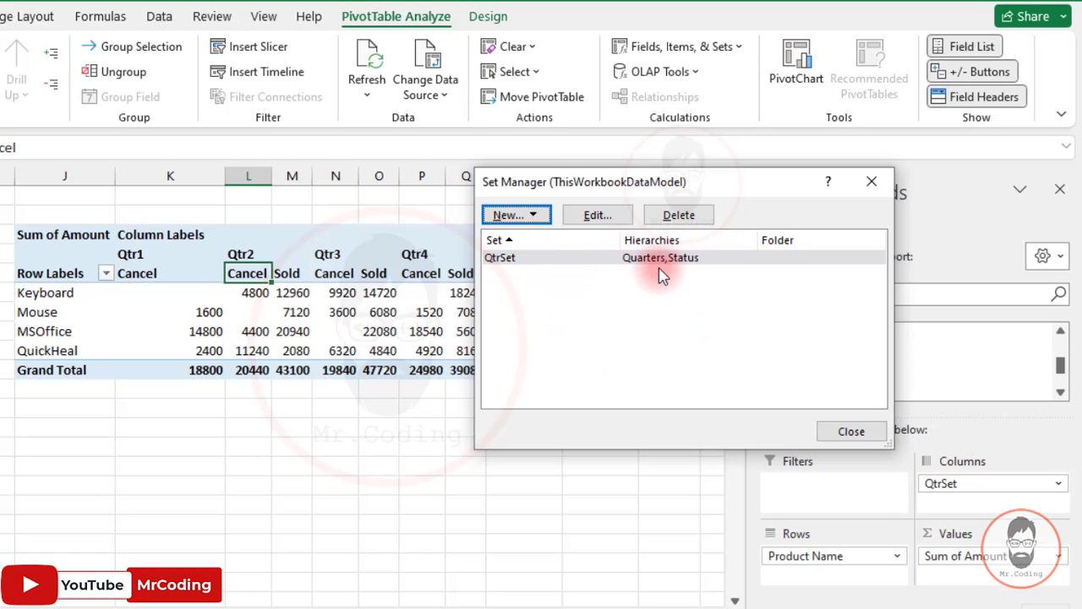
{"action": "left_click", "coordinate": [518, 260]}
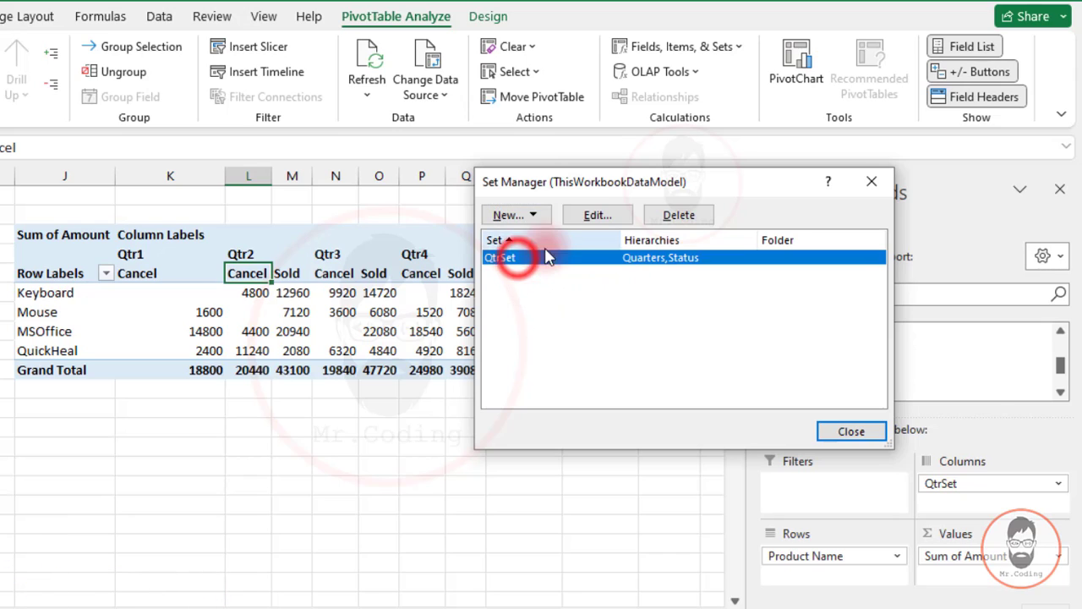
{"action": "left_click", "coordinate": [596, 216]}
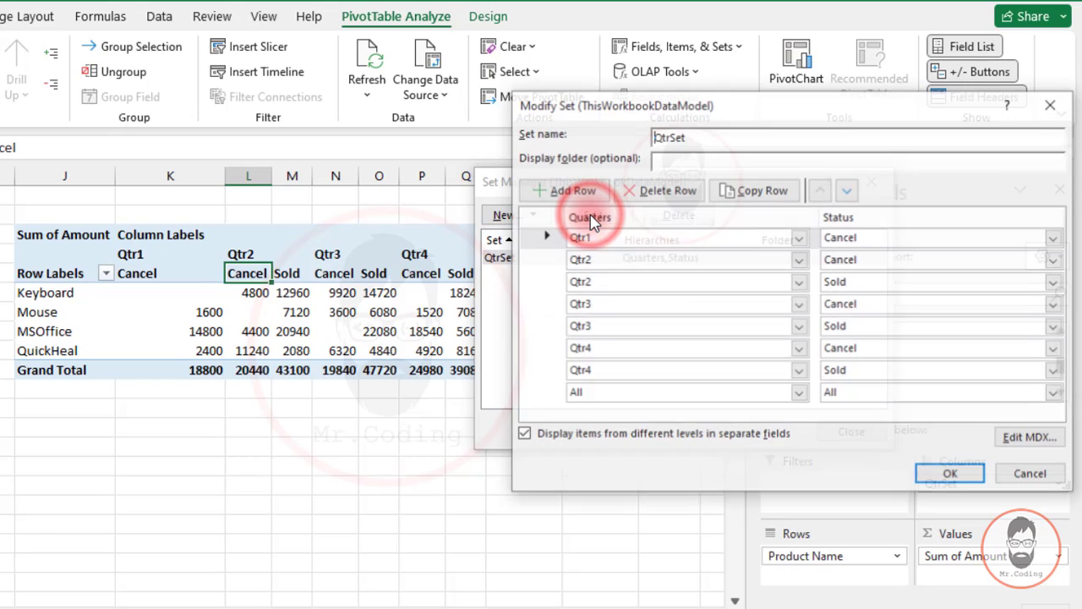
{"action": "left_click_drag", "start_coordinate": [625, 181], "coordinate": [536, 146]}
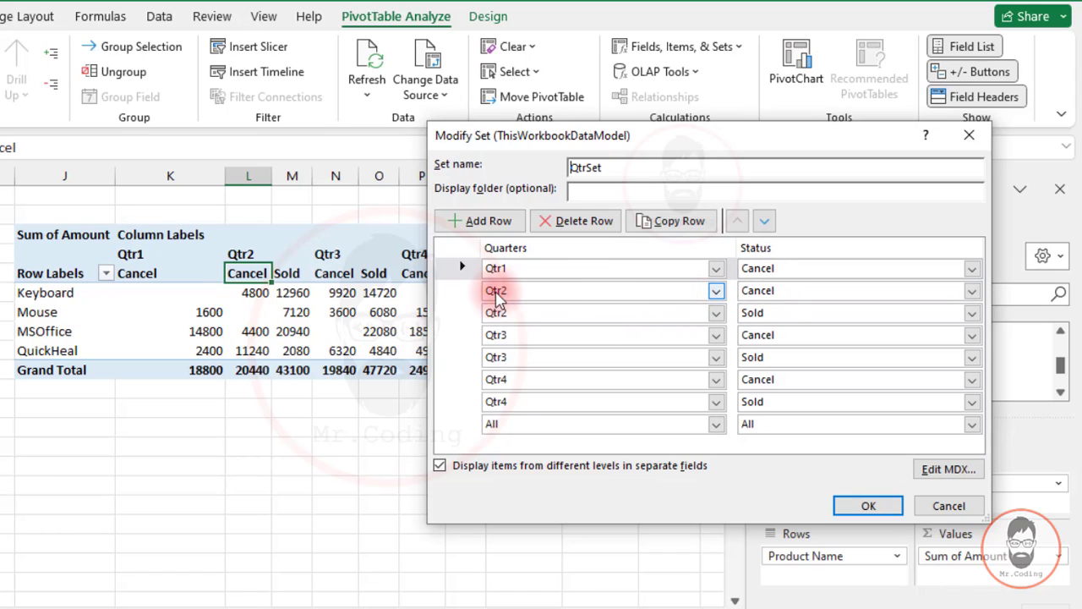
{"action": "left_click", "coordinate": [456, 295]}
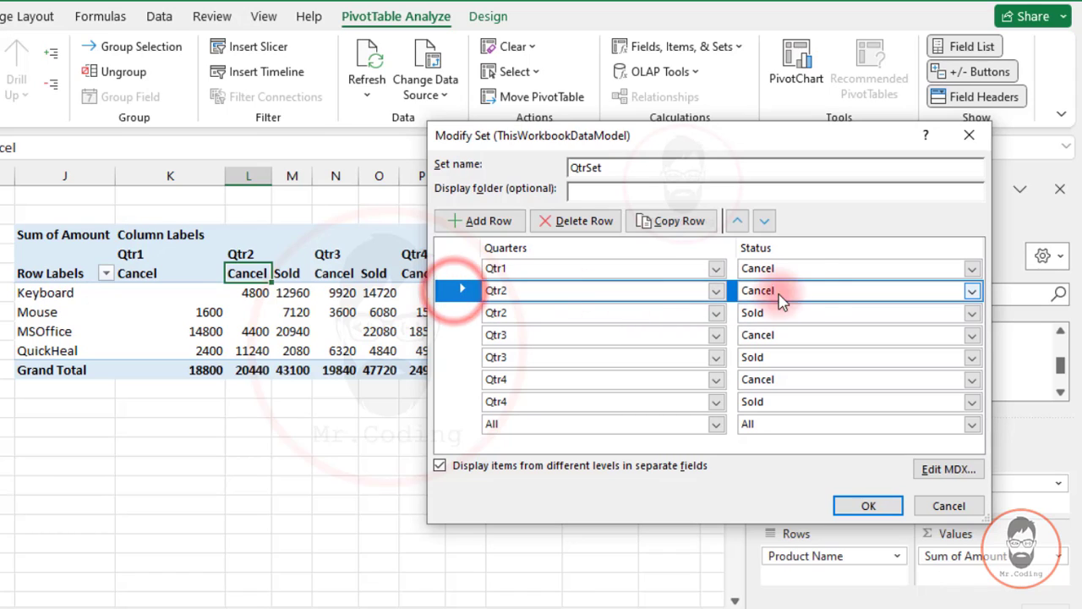
{"action": "left_click", "coordinate": [598, 222]}
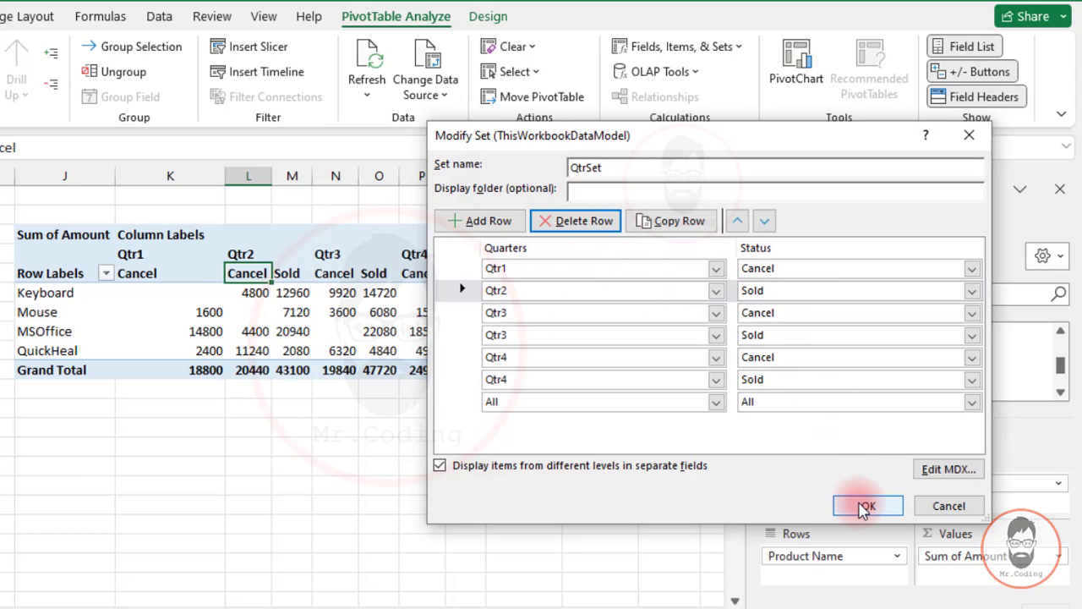
{"action": "left_click", "coordinate": [864, 507]}
{"action": "left_click", "coordinate": [851, 429]}
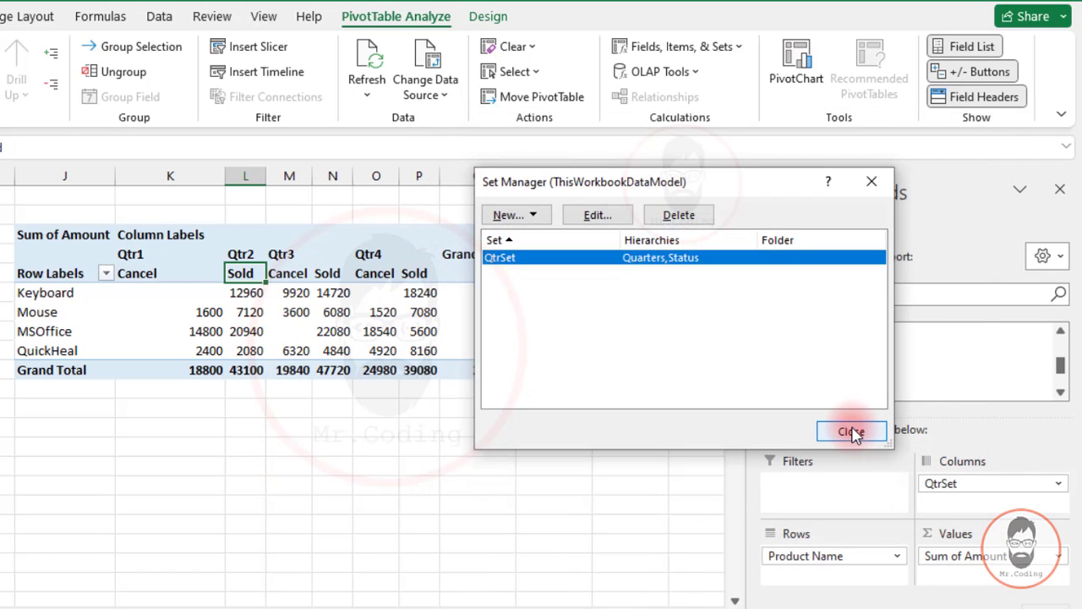
Review the Qtr1, Qtr2 and Qtr3 columns of the PivotTable, including the Qtr3 Sold column
{"action": "left_click_drag", "start_coordinate": [164, 256], "coordinate": [167, 343]}
{"action": "left_click_drag", "start_coordinate": [245, 257], "coordinate": [246, 345]}
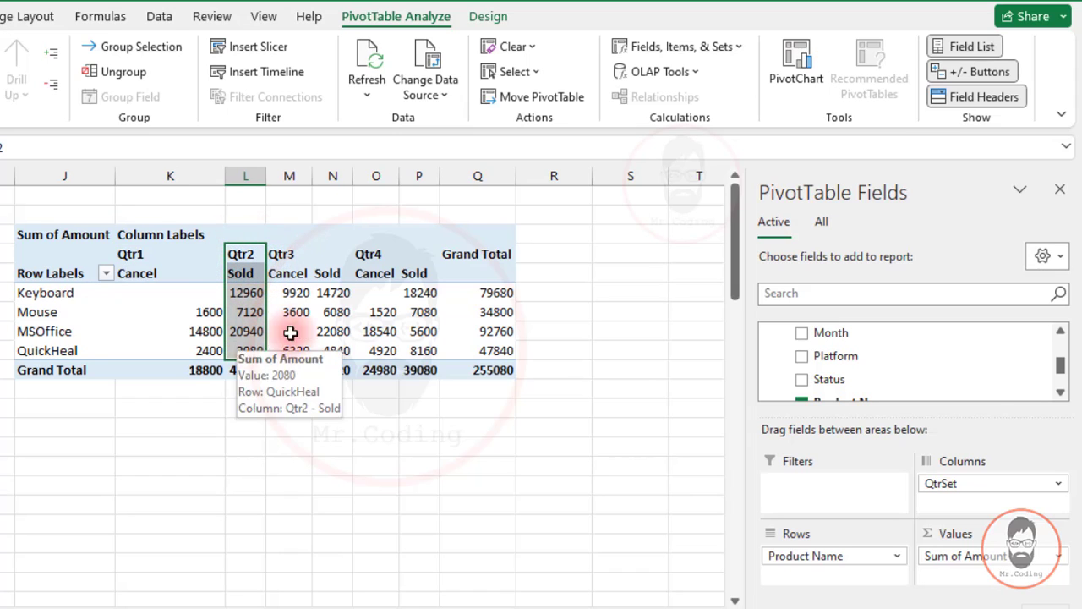
{"action": "left_click_drag", "start_coordinate": [282, 253], "coordinate": [315, 351]}
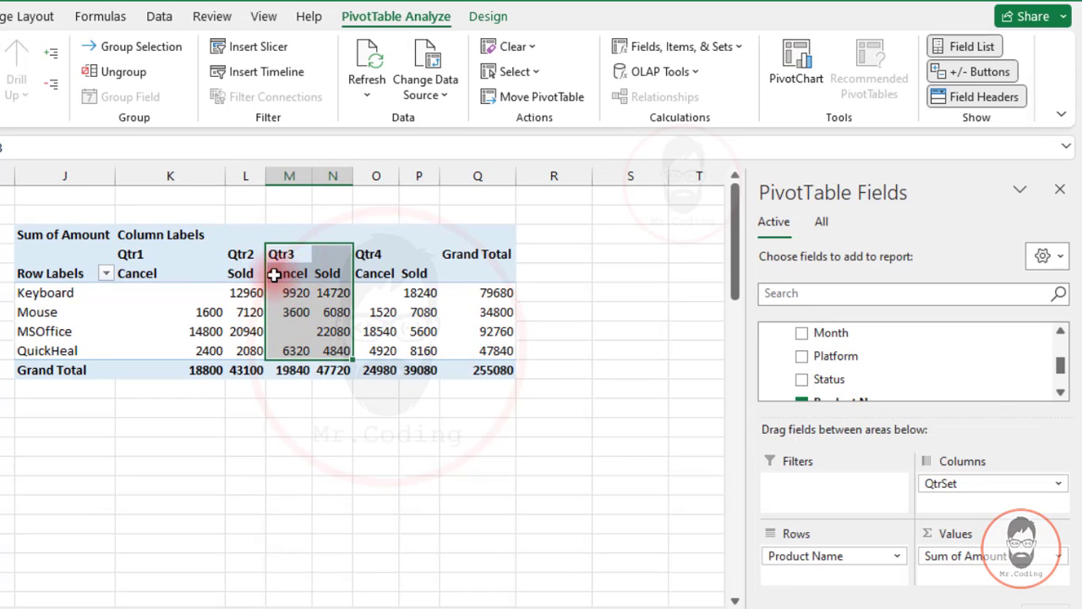
{"action": "left_click", "coordinate": [328, 273]}
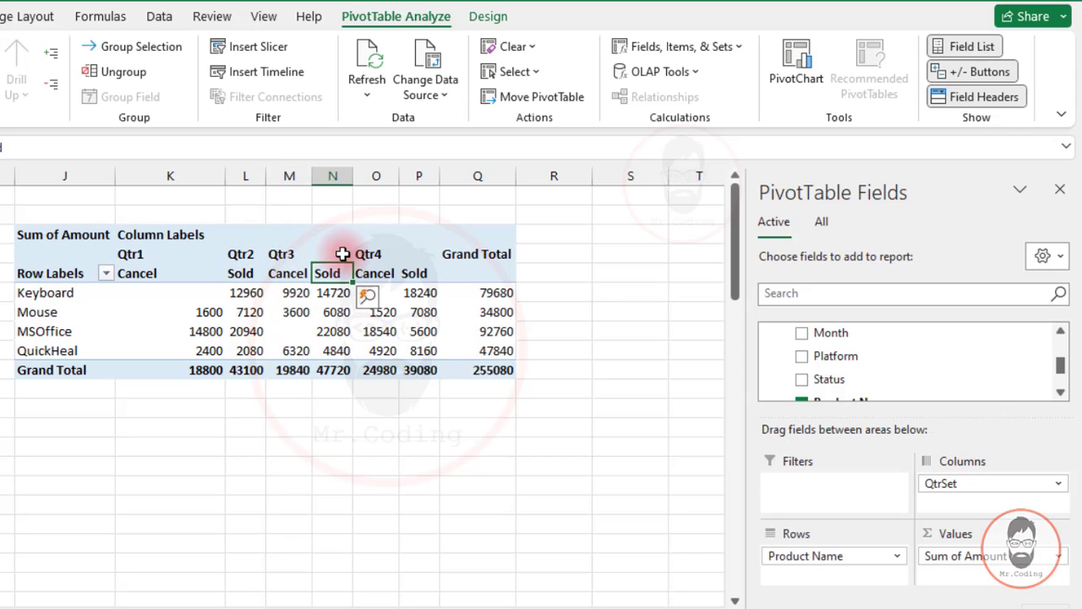
Open QtrSet for editing again and add a new row directly below its Qtr3 Sold row
{"action": "left_click", "coordinate": [713, 48]}
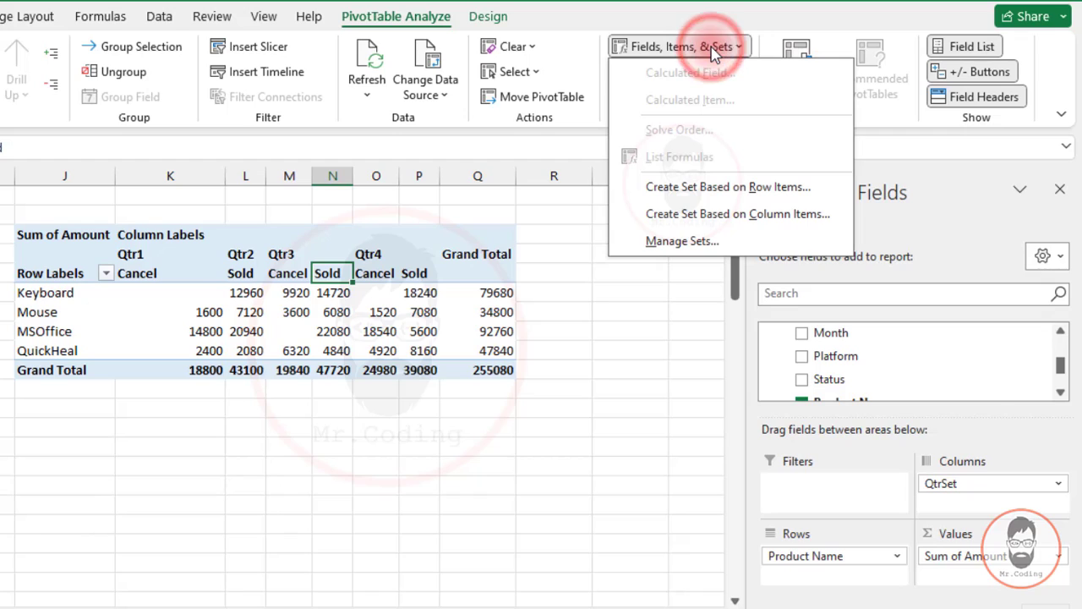
{"action": "left_click", "coordinate": [698, 245]}
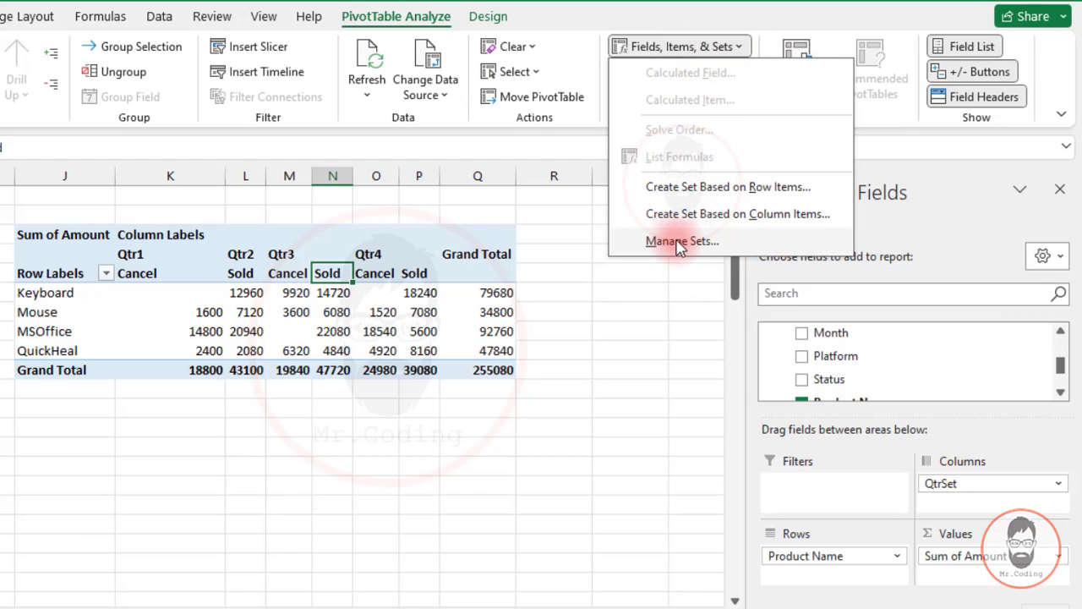
{"action": "left_click", "coordinate": [507, 259]}
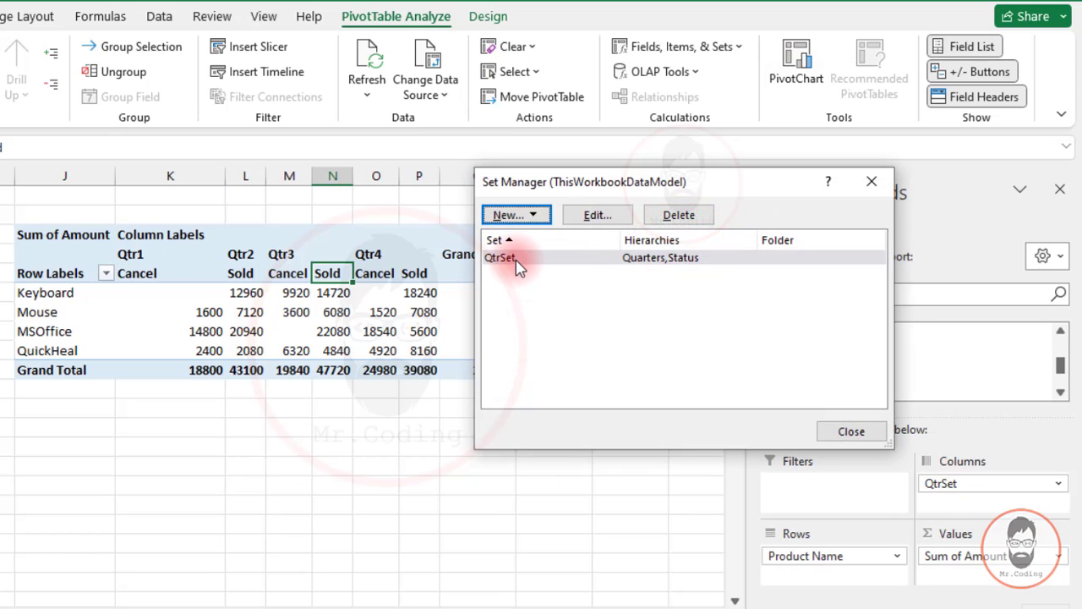
{"action": "left_click", "coordinate": [609, 218]}
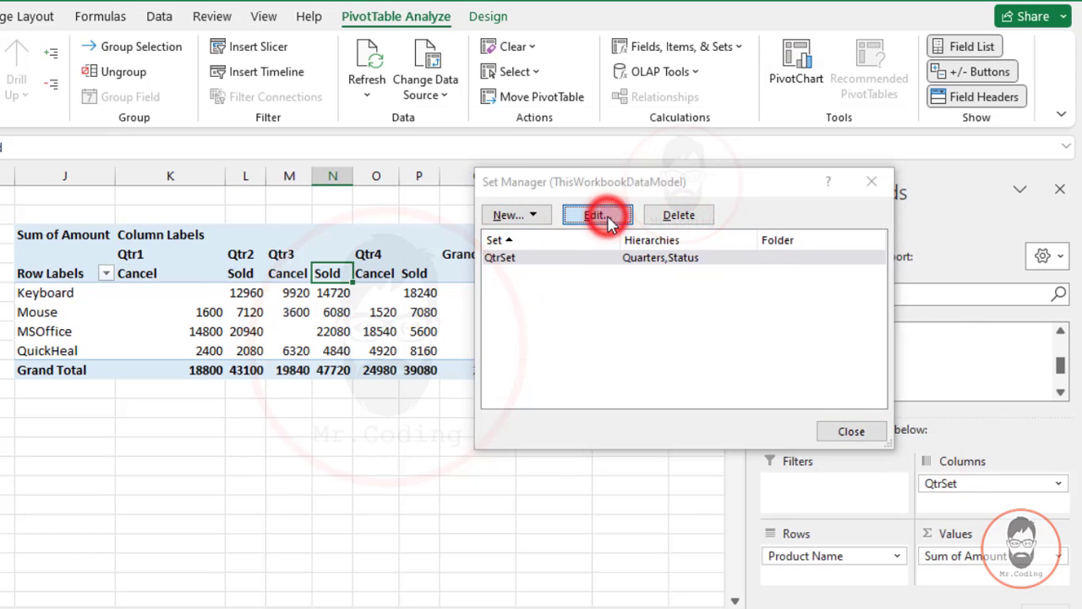
{"action": "left_click", "coordinate": [748, 256]}
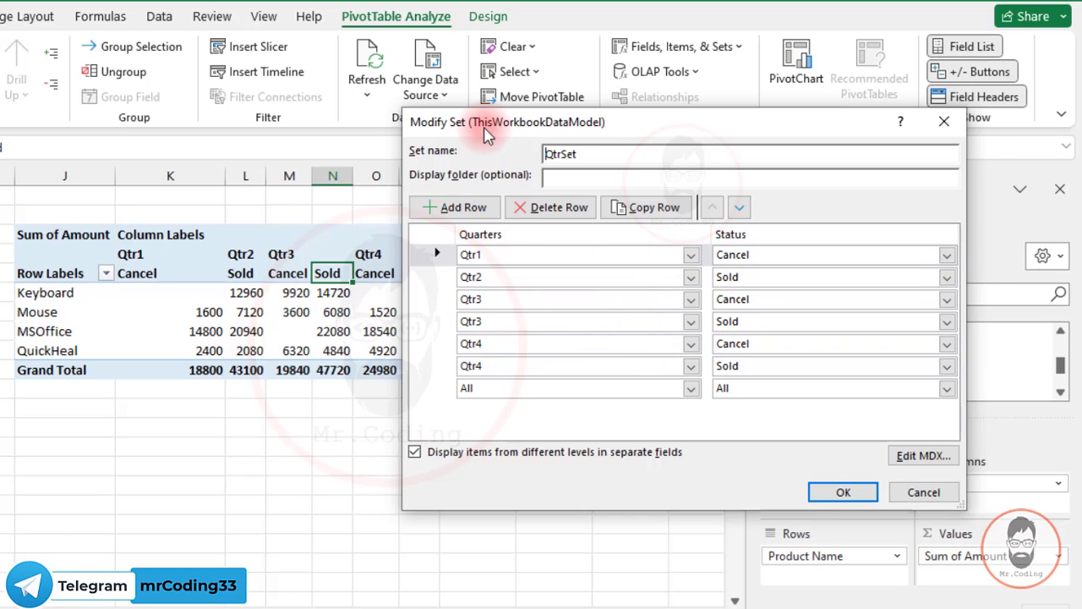
{"action": "mouse_move", "coordinate": [467, 122]}
{"action": "left_mouse_down"}
{"action": "mouse_move", "coordinate": [554, 119]}
{"action": "mouse_move", "coordinate": [543, 115]}
{"action": "left_mouse_up"}
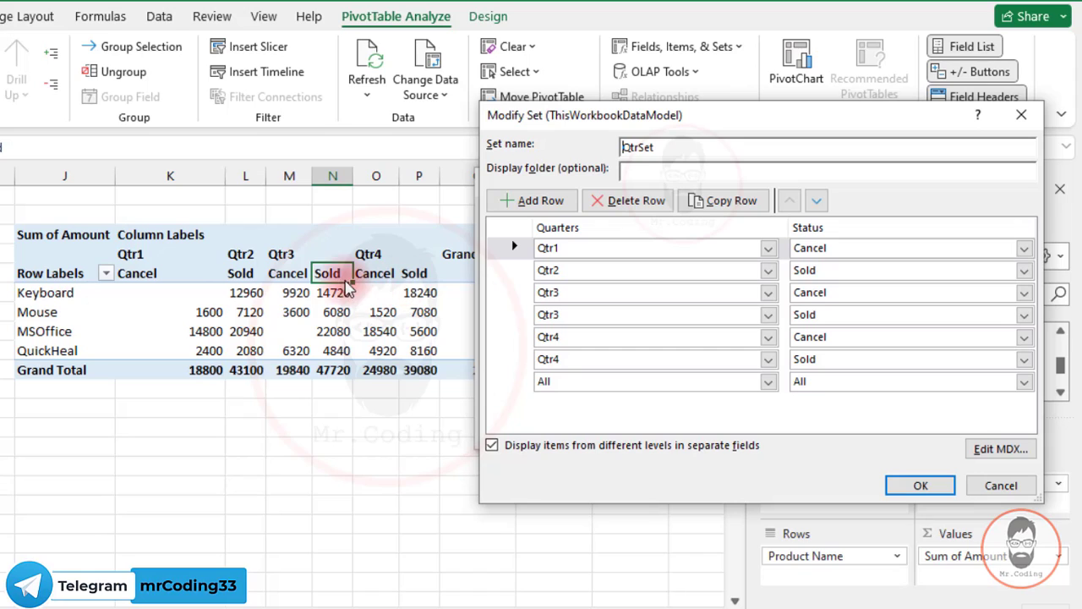
{"action": "left_click", "coordinate": [598, 337]}
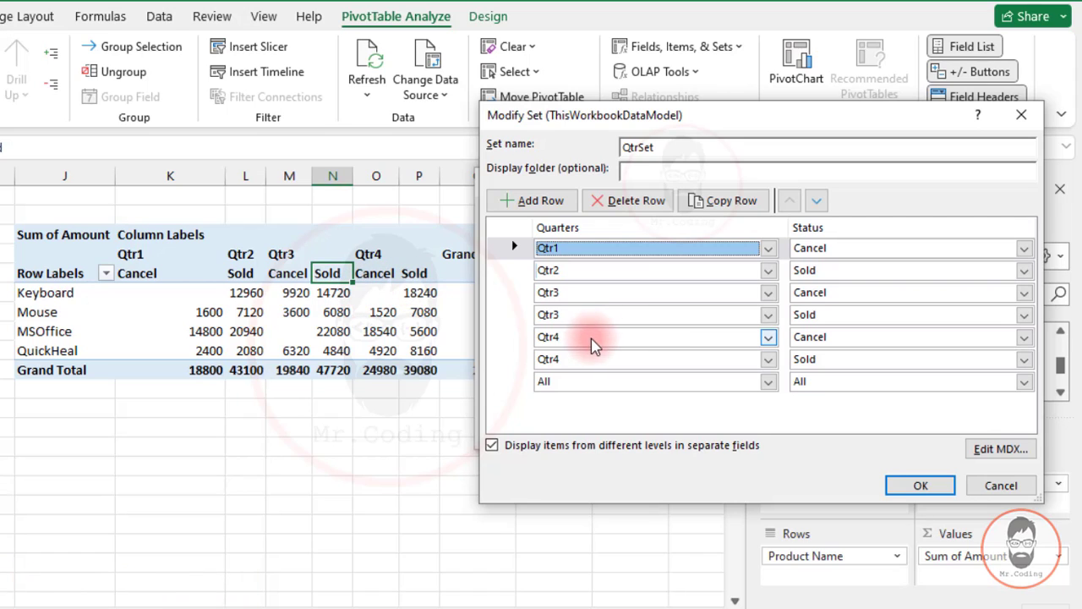
{"action": "left_click", "coordinate": [514, 313]}
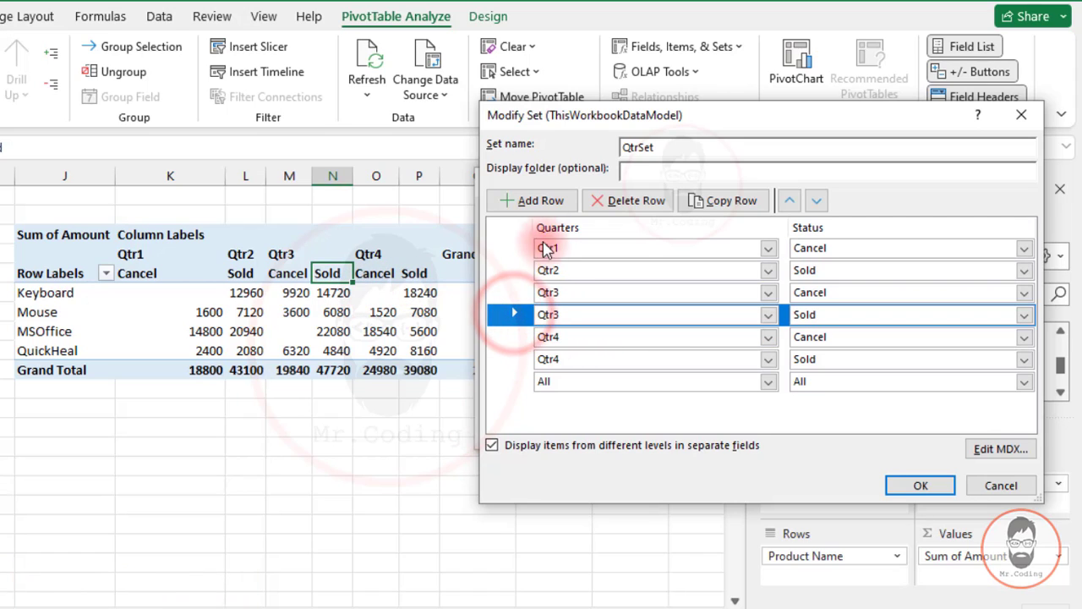
{"action": "left_click", "coordinate": [539, 203]}
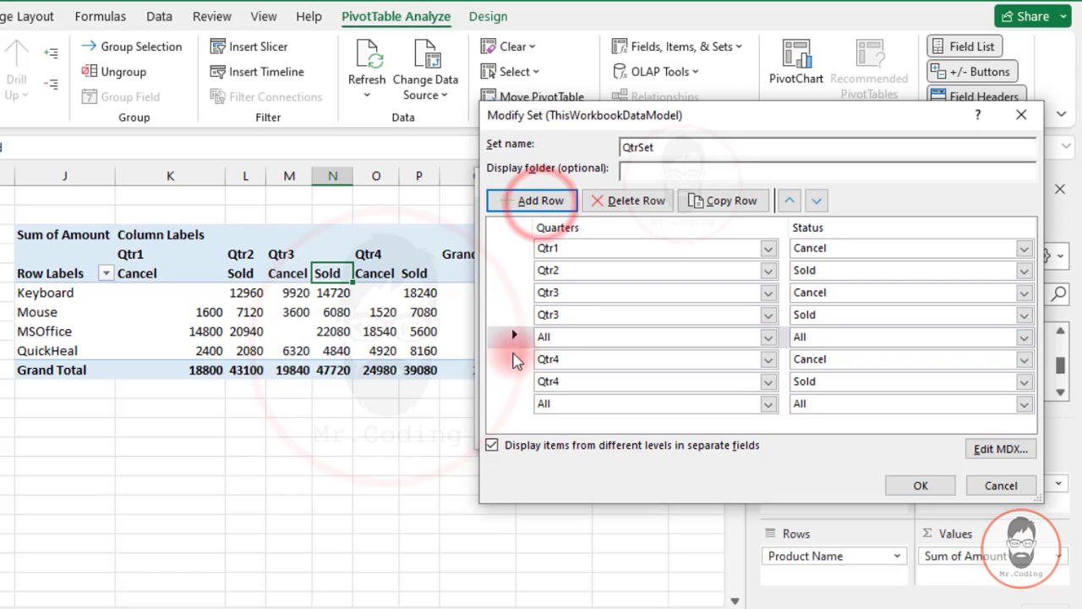
{"action": "left_click", "coordinate": [511, 338]}
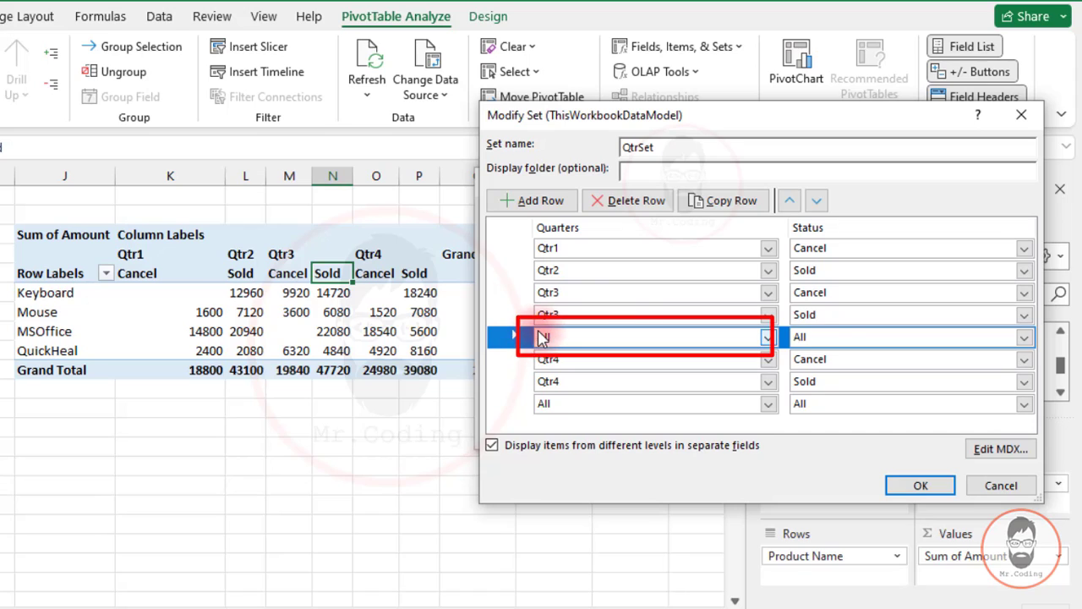
{"action": "left_click", "coordinate": [813, 343]}
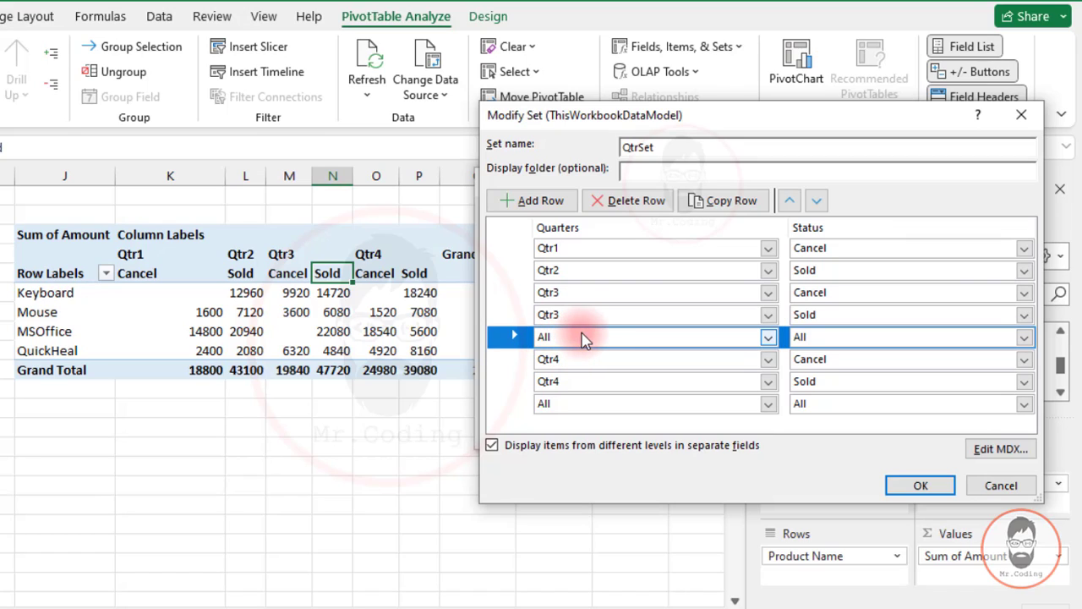
Set the added row's quarter to Qtr3 and its status to All, and apply the changes to QtrSet
{"action": "left_click", "coordinate": [768, 338]}
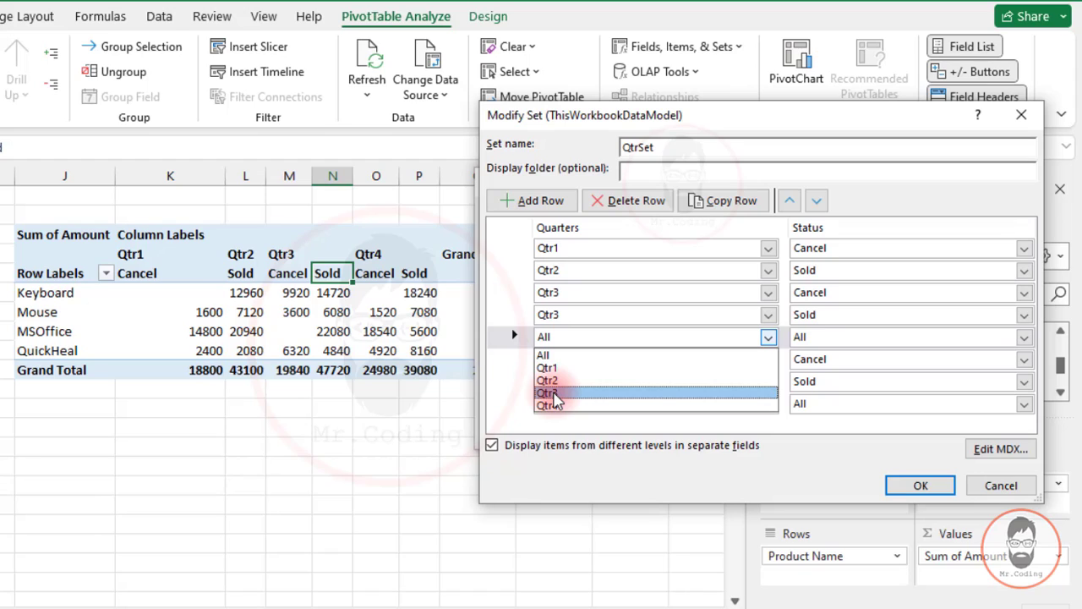
{"action": "left_click", "coordinate": [550, 393]}
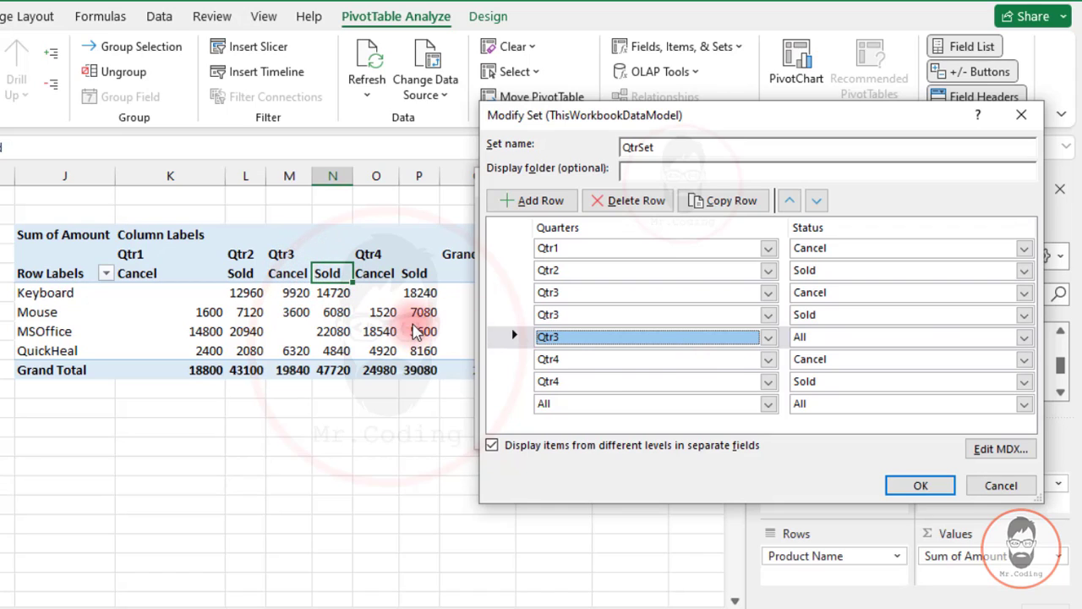
{"action": "left_click", "coordinate": [822, 342]}
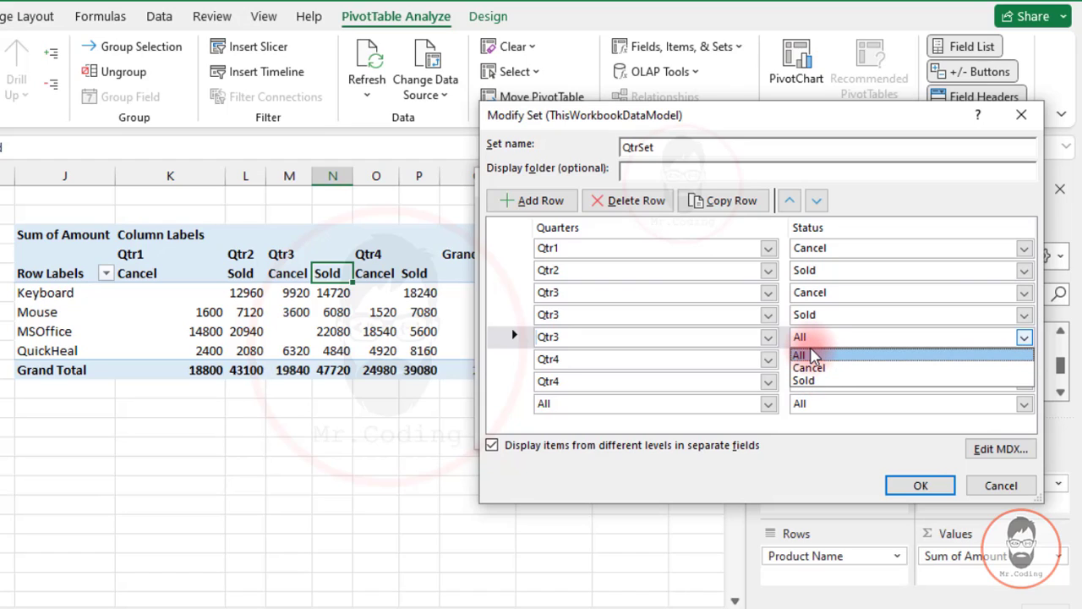
{"action": "left_click", "coordinate": [810, 354]}
{"action": "left_click", "coordinate": [926, 488]}
{"action": "left_click", "coordinate": [922, 487]}
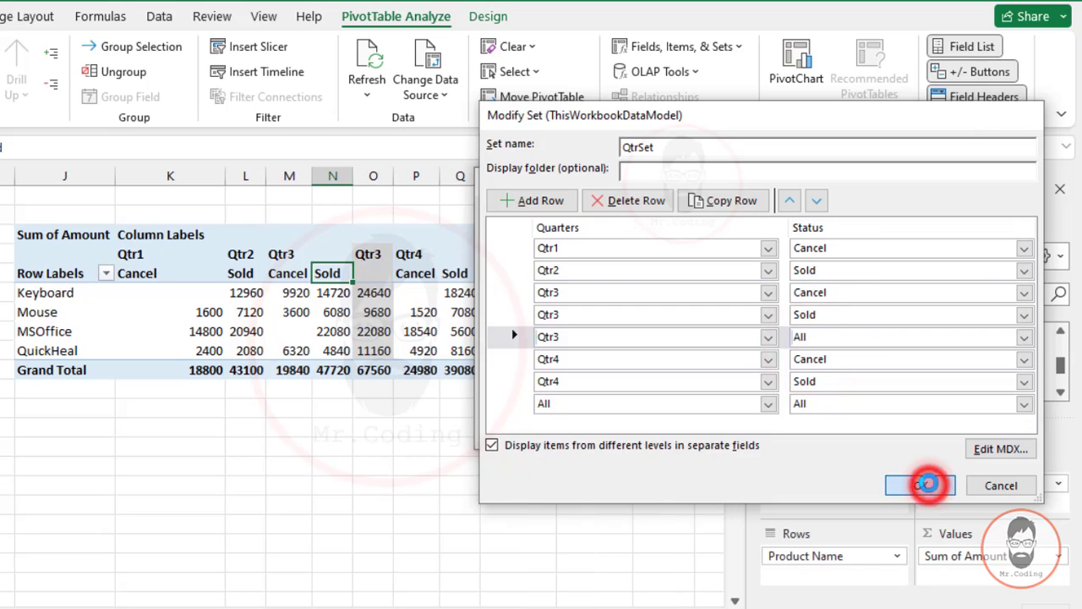
Close the set manager and review the PivotTable's Qtr3 Cancel, Sold and total columns and its Qtr4 columns
{"action": "left_click", "coordinate": [860, 432]}
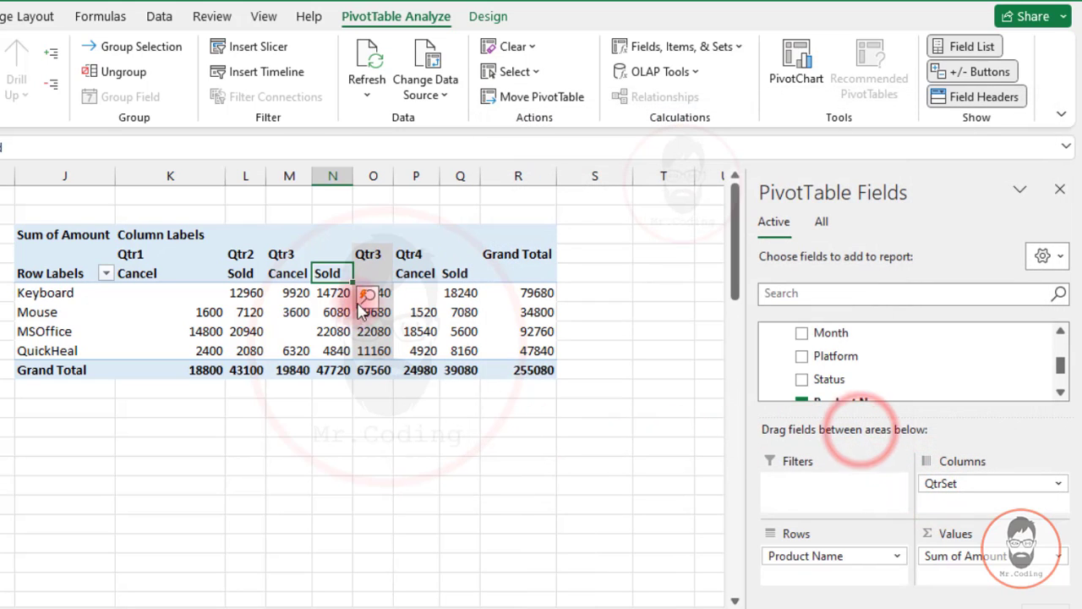
{"action": "left_click_drag", "start_coordinate": [276, 255], "coordinate": [333, 346]}
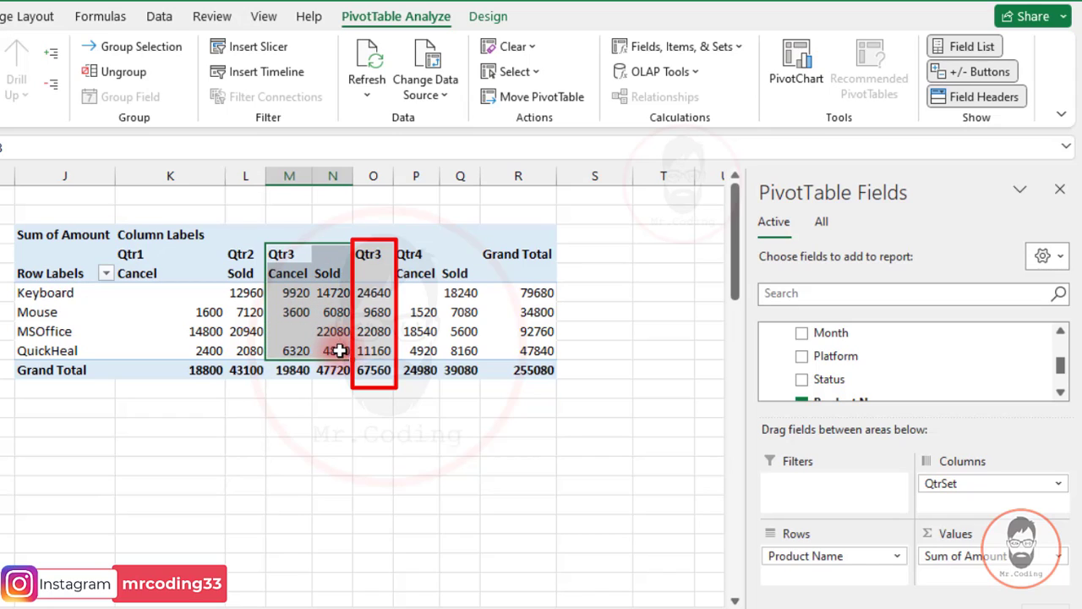
{"action": "left_click_drag", "start_coordinate": [381, 253], "coordinate": [370, 351]}
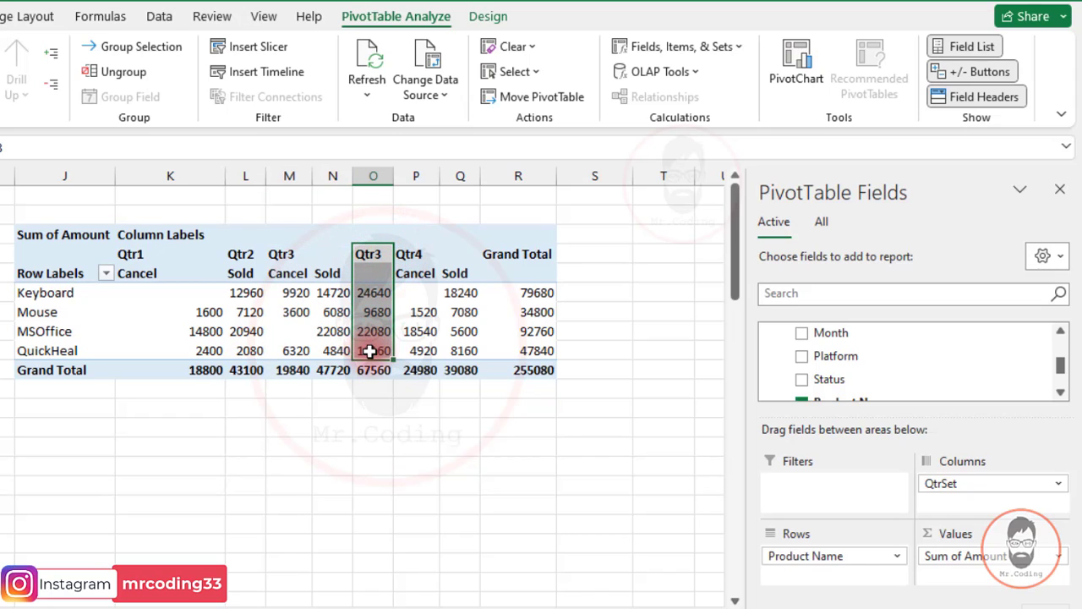
{"action": "left_click", "coordinate": [413, 255]}
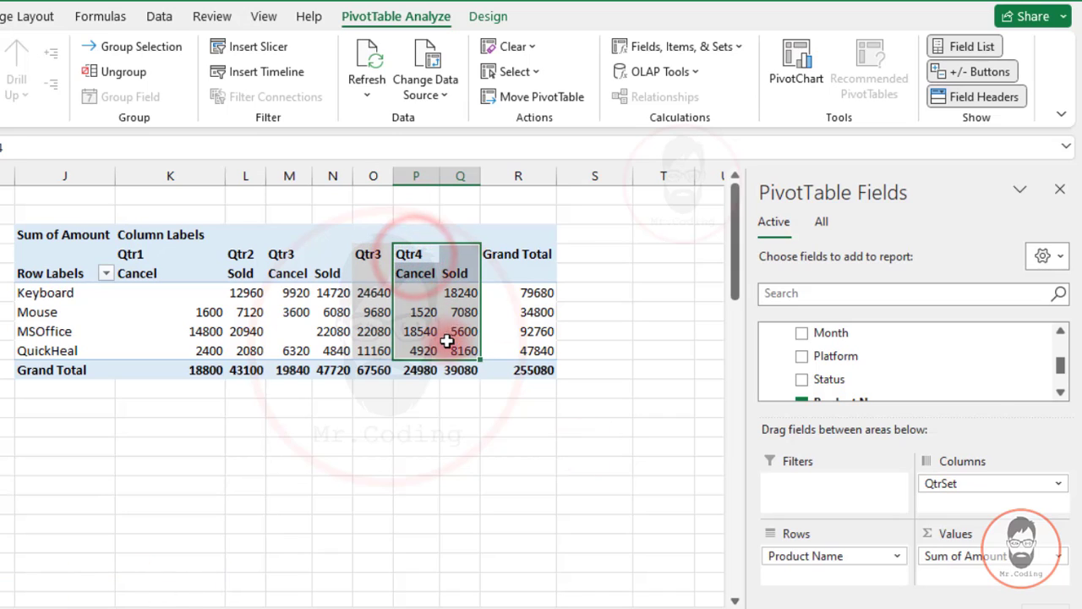
{"action": "left_click", "coordinate": [414, 275]}
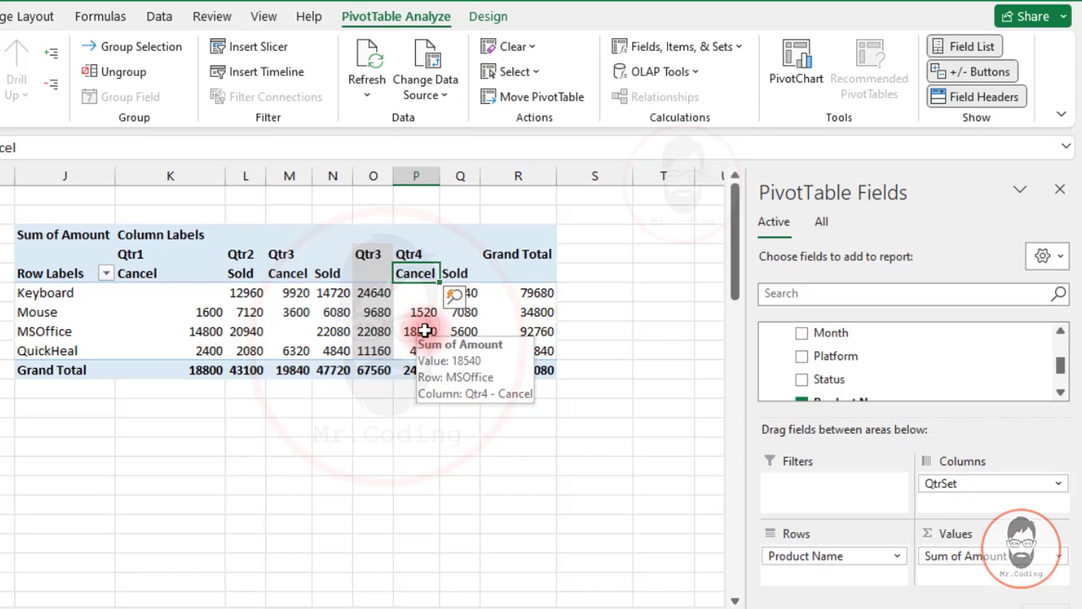
Edit QtrSet to place Qtr4 Sold before Qtr4 Cancel by swapping the two rows' statuses, apply it and close the set manager
{"action": "left_click", "coordinate": [681, 49]}
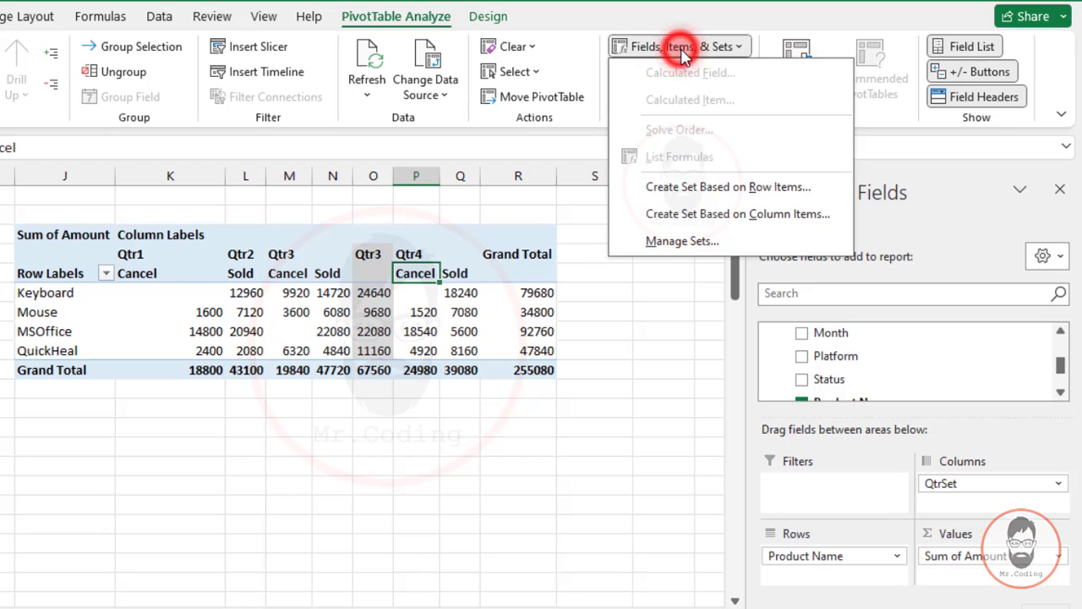
{"action": "left_click", "coordinate": [687, 240]}
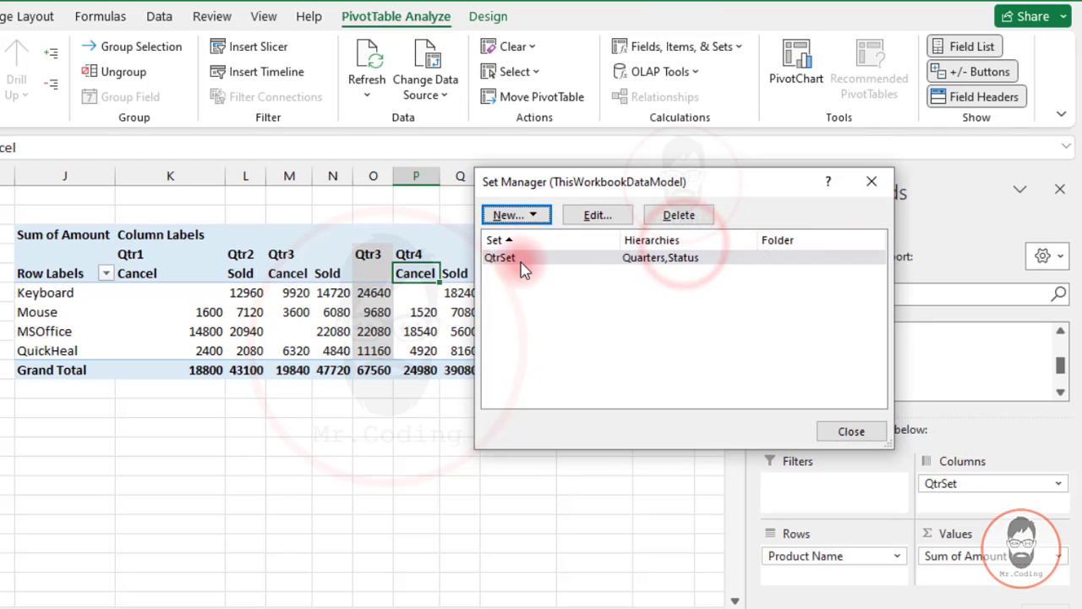
{"action": "left_click", "coordinate": [522, 266]}
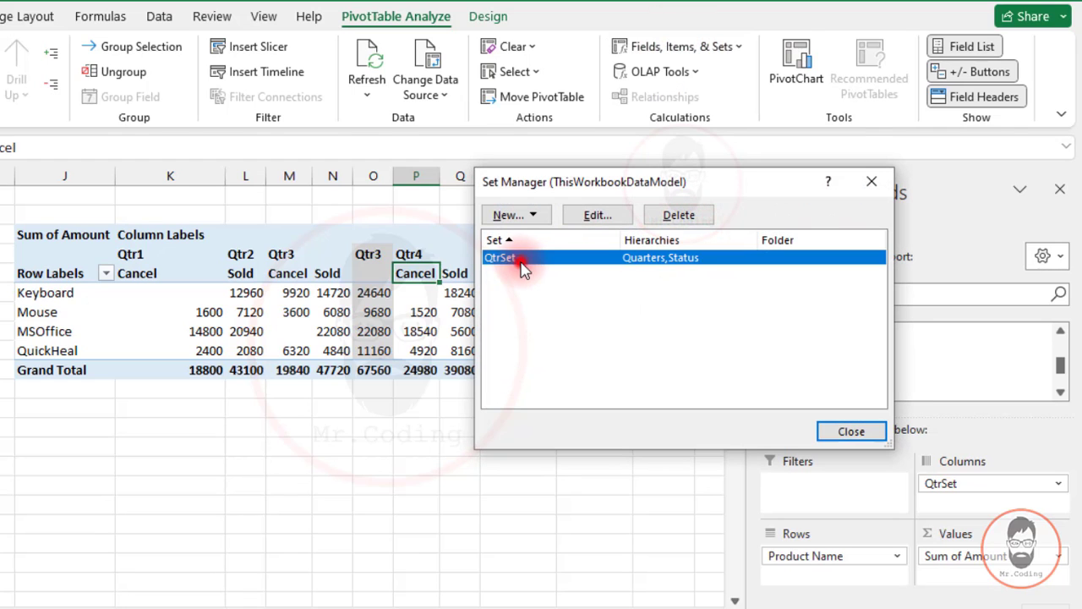
{"action": "left_click", "coordinate": [590, 218]}
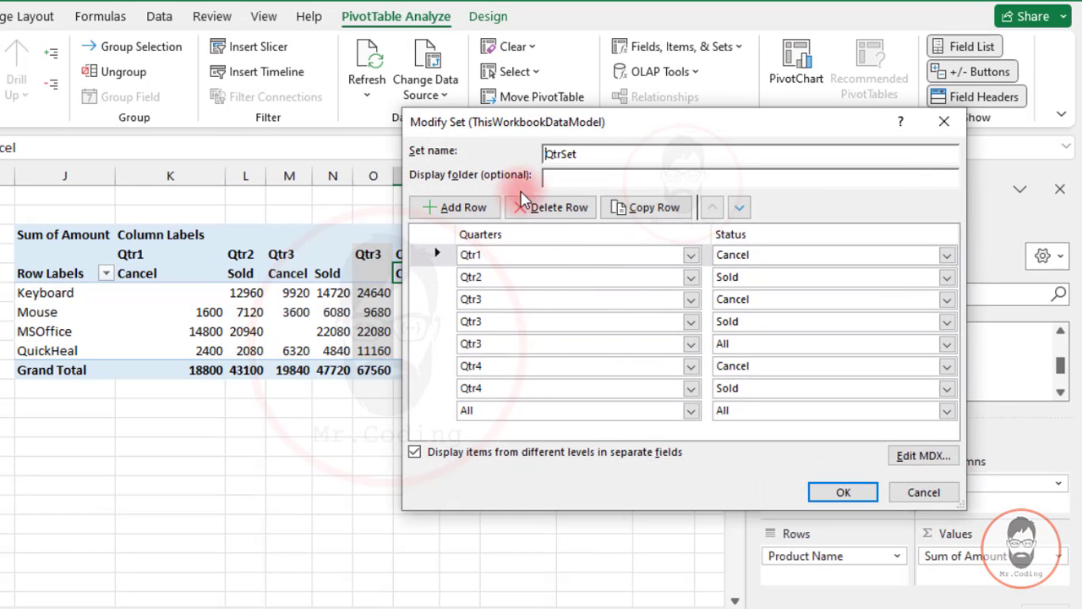
{"action": "left_click_drag", "start_coordinate": [517, 135], "coordinate": [602, 128]}
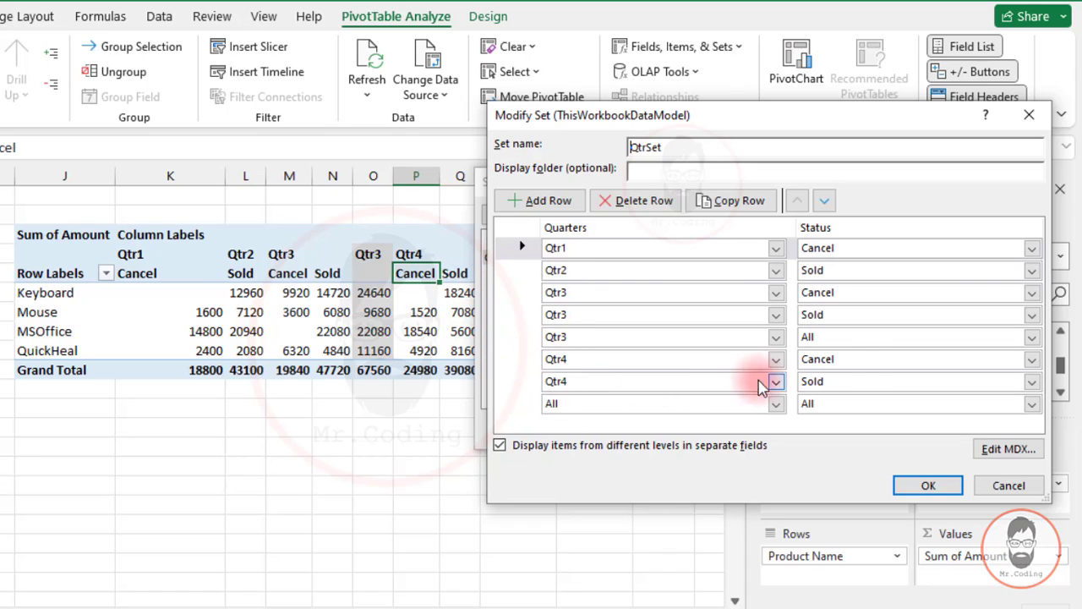
{"action": "left_click", "coordinate": [841, 362]}
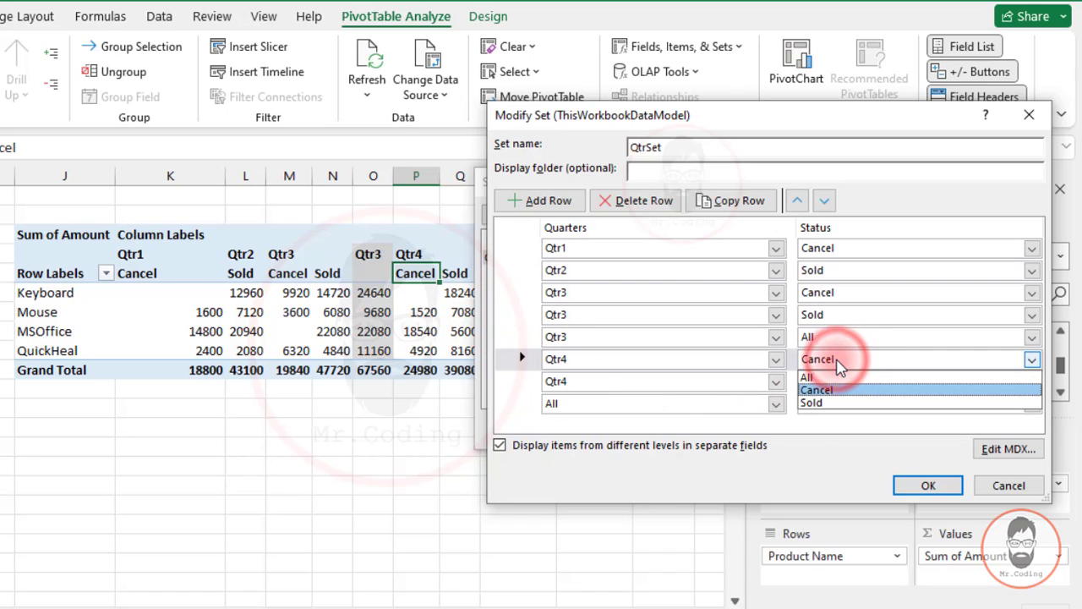
{"action": "left_click", "coordinate": [827, 403]}
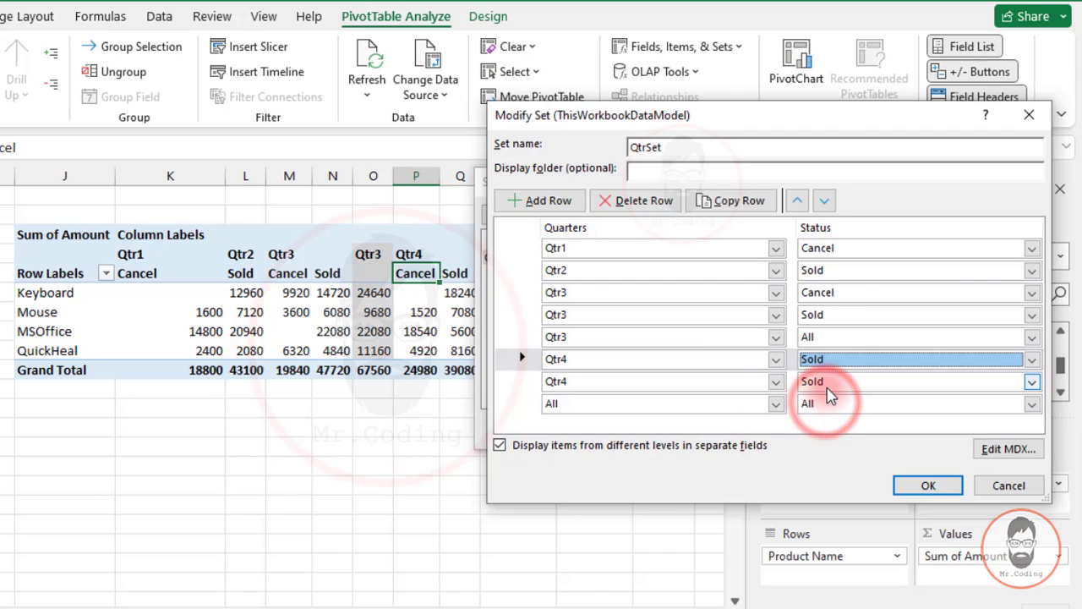
{"action": "left_click", "coordinate": [814, 382]}
{"action": "left_click", "coordinate": [820, 414]}
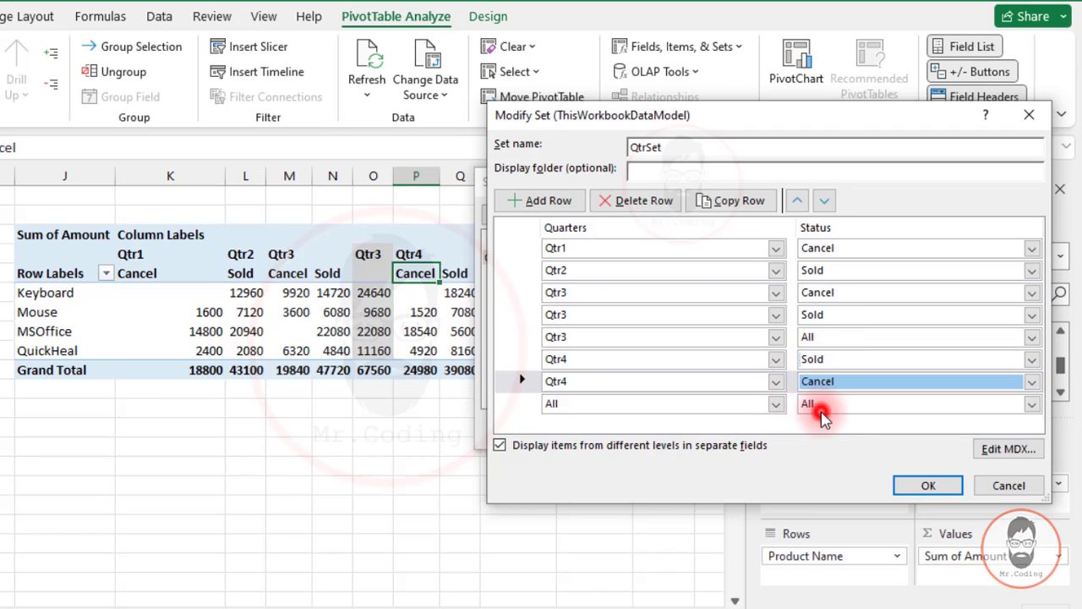
{"action": "left_click", "coordinate": [929, 485]}
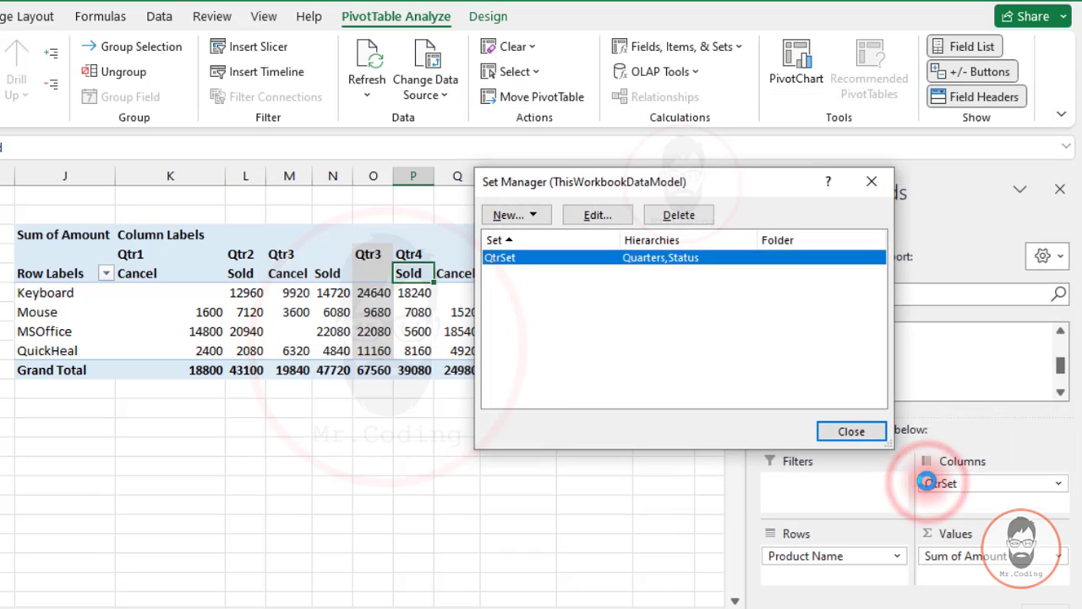
{"action": "left_click", "coordinate": [852, 431]}
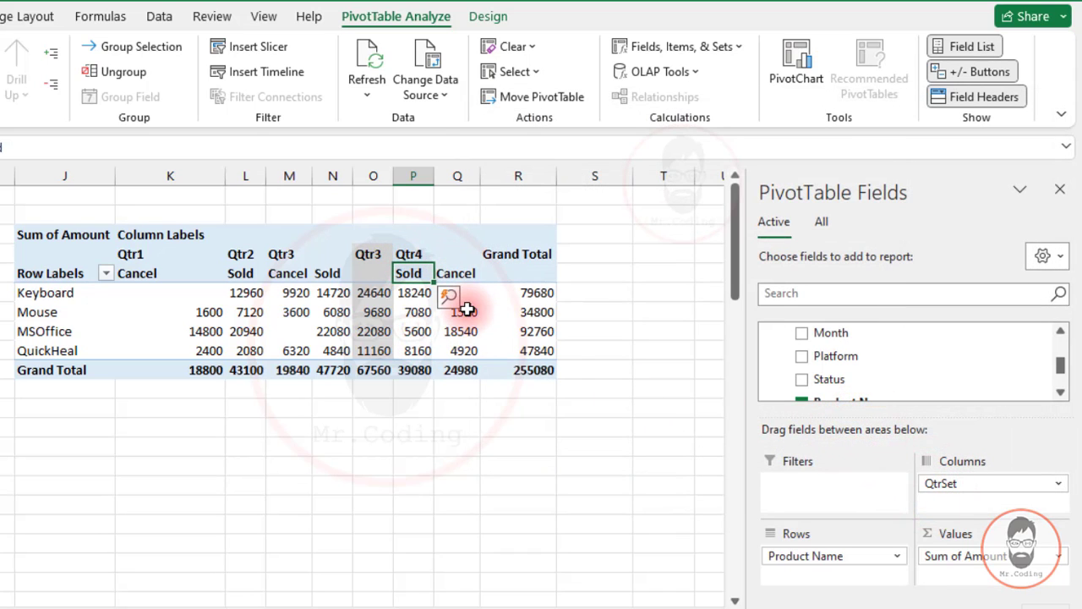
Open QtrSet for editing again and set the Qtr2 row's status to Cancel, keeping Cancel for the first Qtr3 row
{"action": "mouse_move", "coordinate": [467, 309]}
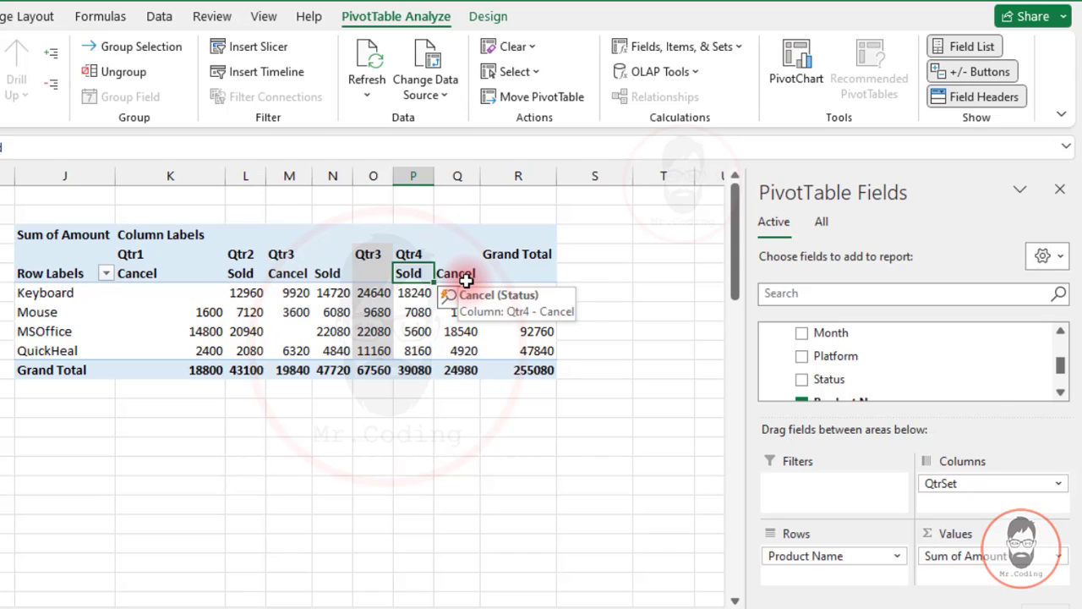
{"action": "left_click", "coordinate": [696, 49]}
{"action": "left_click", "coordinate": [670, 239]}
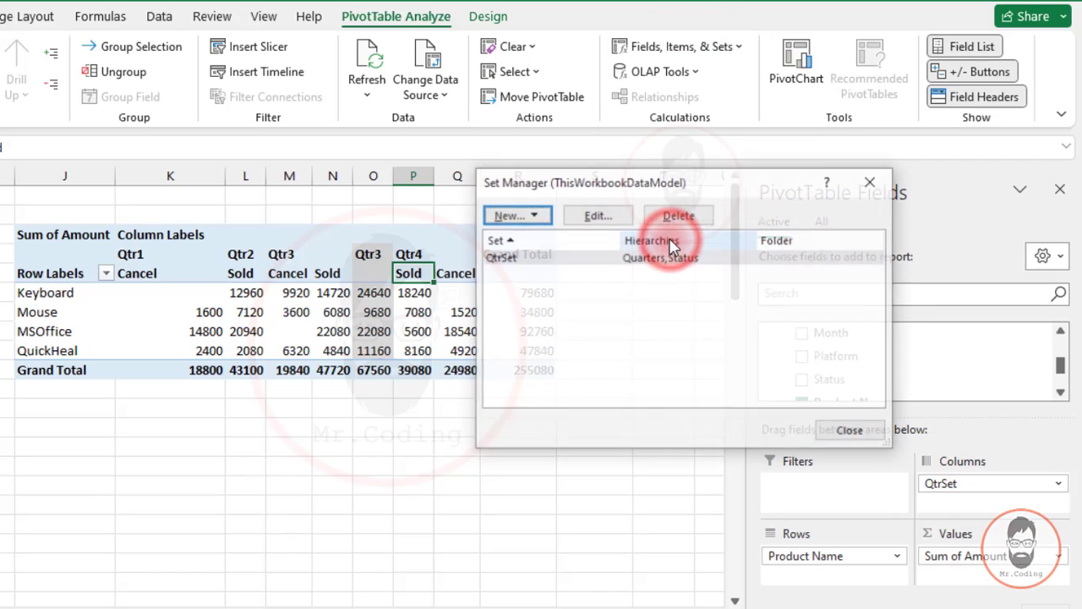
{"action": "left_click", "coordinate": [545, 259]}
{"action": "left_click", "coordinate": [600, 217]}
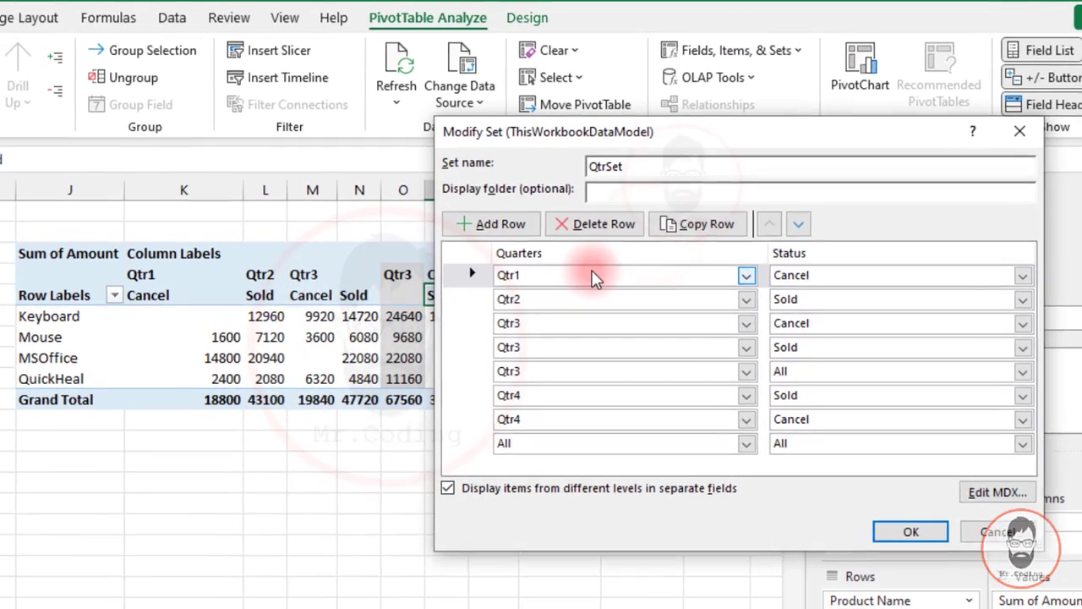
{"action": "left_click", "coordinate": [604, 279]}
{"action": "left_click", "coordinate": [828, 283]}
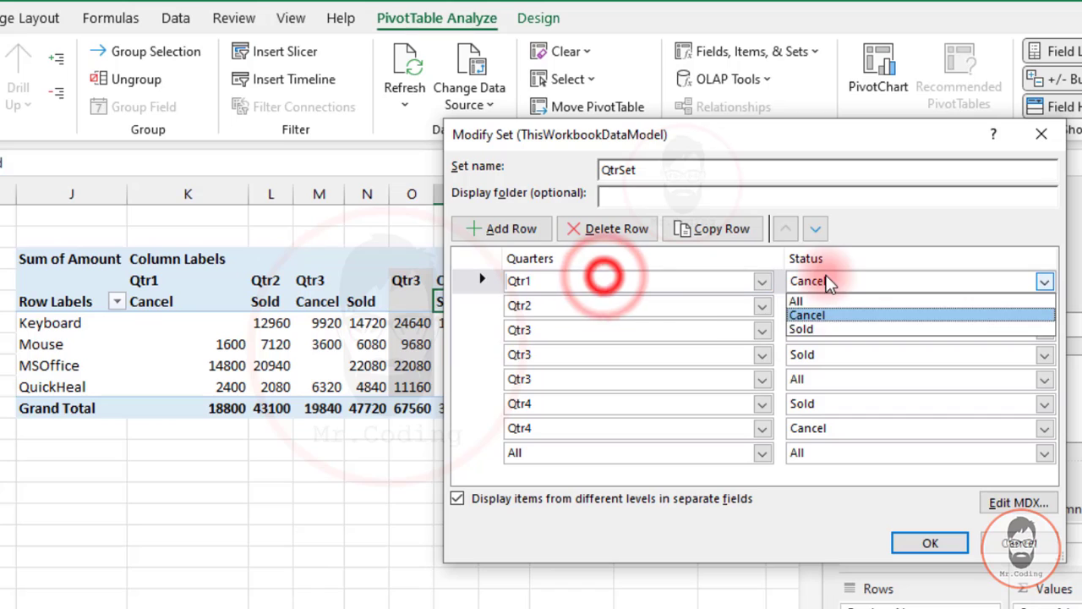
{"action": "left_click", "coordinate": [825, 281]}
{"action": "left_click", "coordinate": [874, 306]}
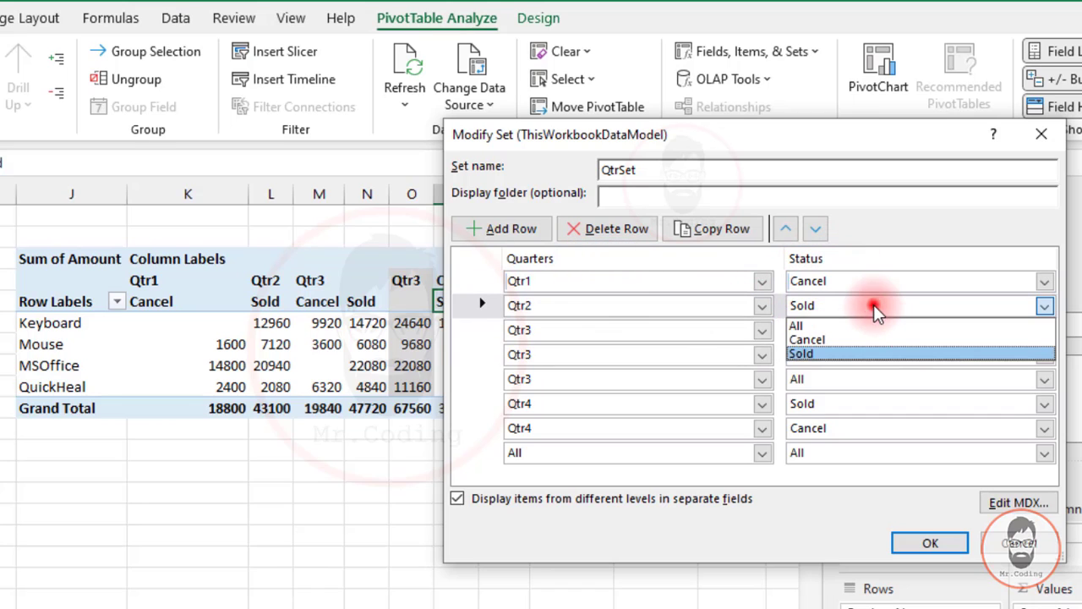
{"action": "left_click", "coordinate": [814, 339]}
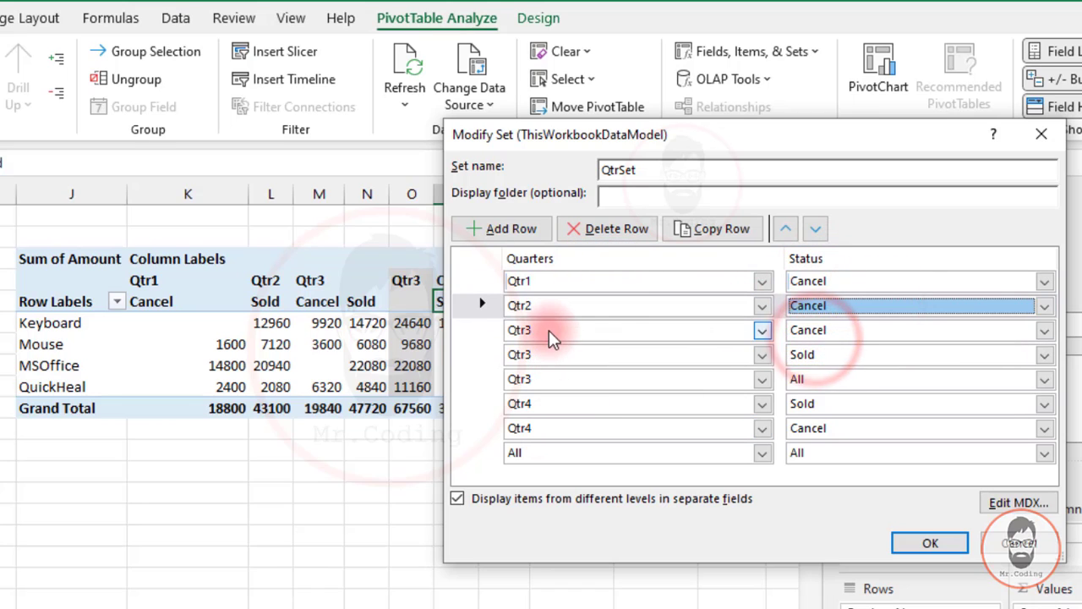
{"action": "left_click", "coordinate": [851, 330]}
{"action": "left_click", "coordinate": [851, 327]}
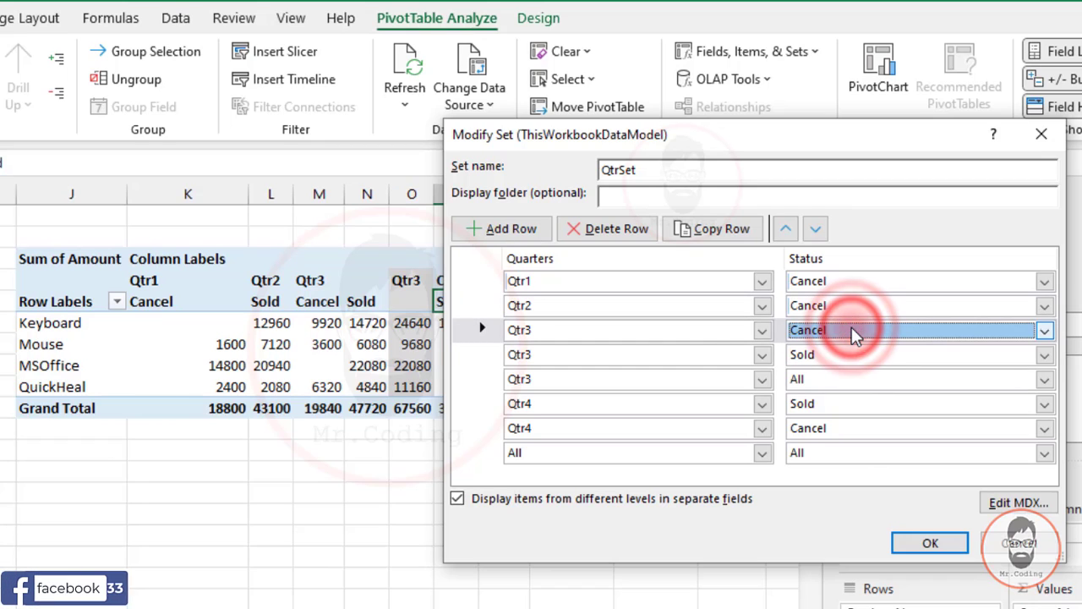
Change the fourth row of QtrSet to quarter Qtr4 with status Cancel
{"action": "left_click", "coordinate": [599, 353]}
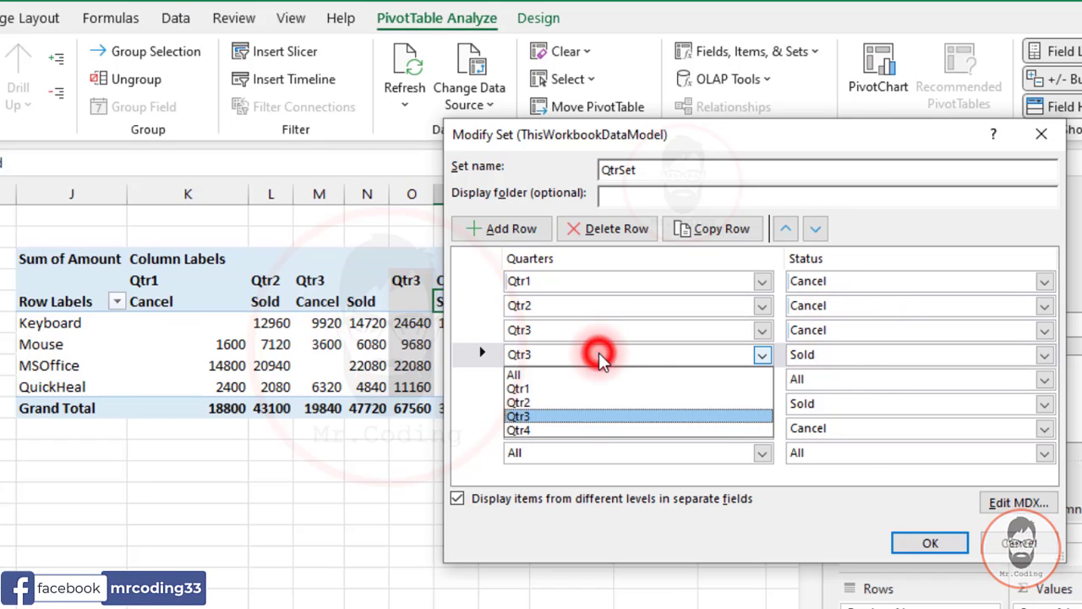
{"action": "left_click", "coordinate": [532, 431]}
{"action": "left_click", "coordinate": [823, 356]}
{"action": "left_click", "coordinate": [823, 358]}
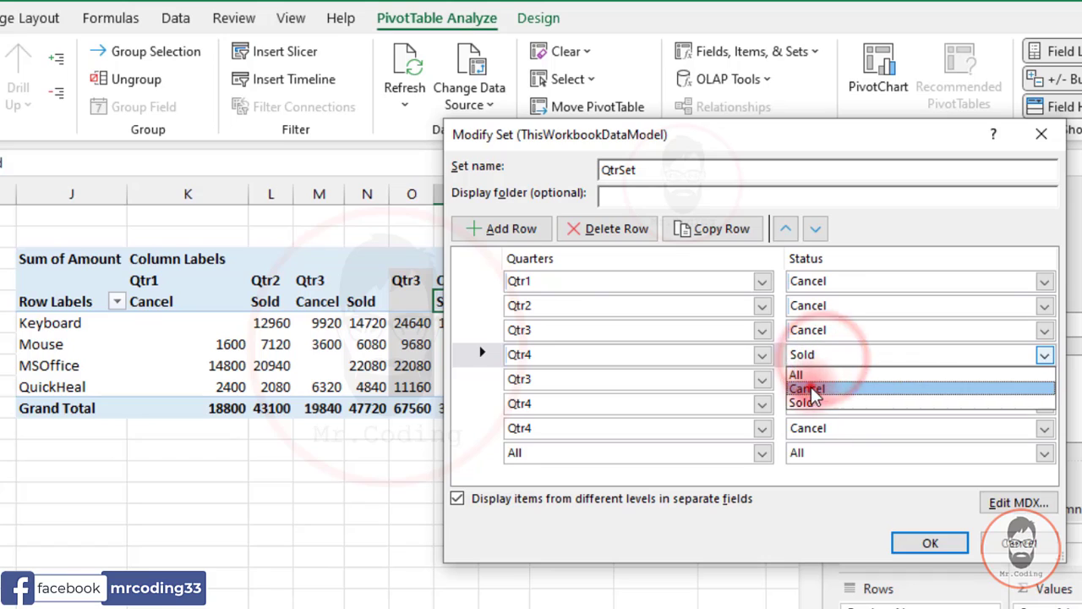
{"action": "left_click", "coordinate": [810, 389]}
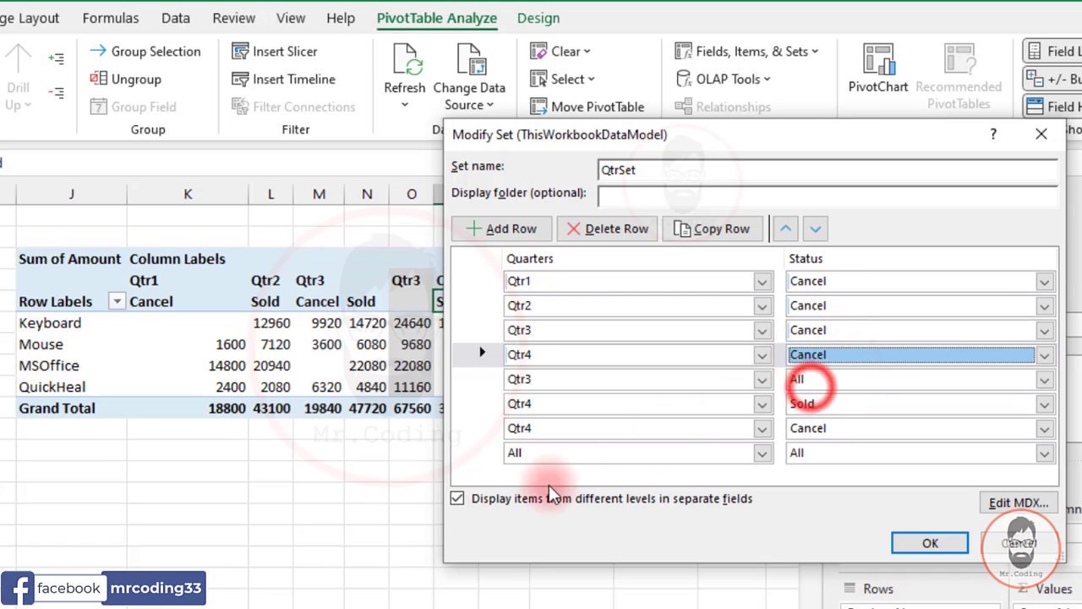
Change the fifth row of QtrSet to Qtr1 with status Sold, and the sixth row's quarter to Qtr2
{"action": "left_click", "coordinate": [545, 378]}
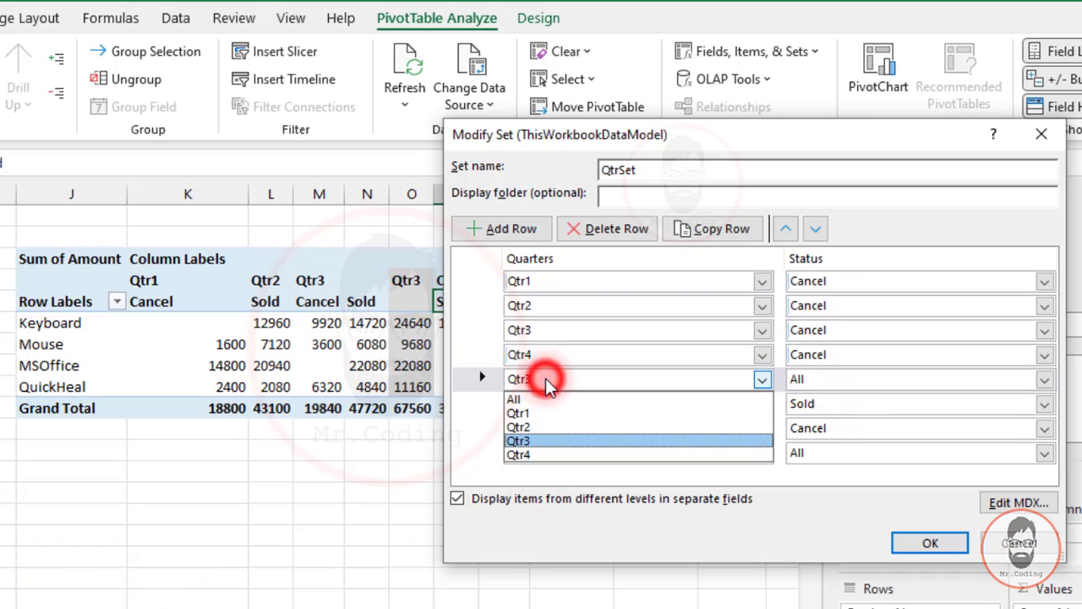
{"action": "left_click", "coordinate": [532, 413]}
{"action": "left_click", "coordinate": [824, 377]}
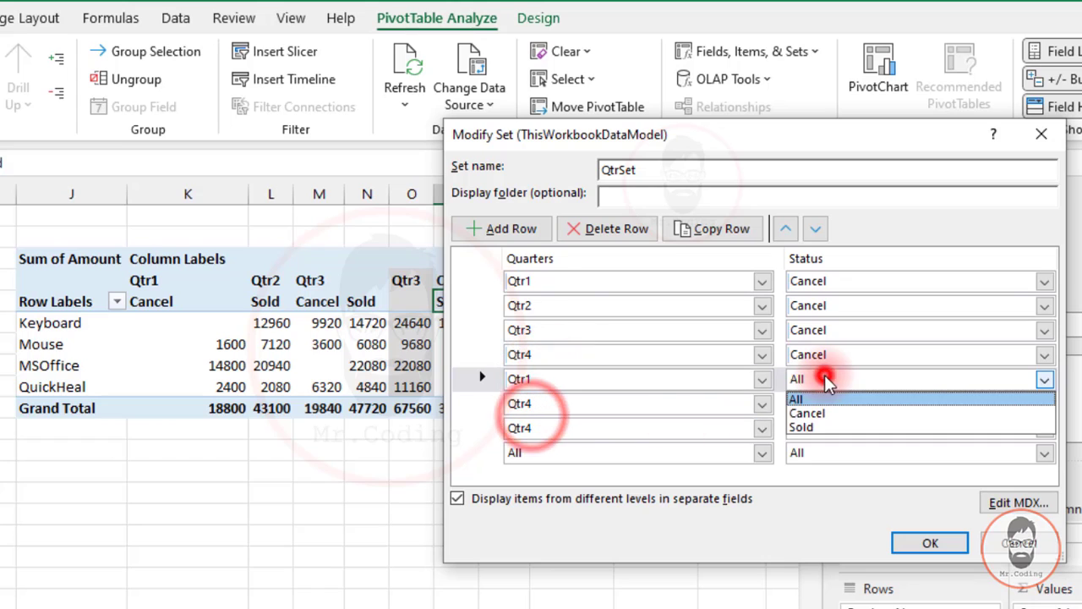
{"action": "left_click", "coordinate": [808, 428]}
{"action": "left_click", "coordinate": [609, 407]}
{"action": "left_click", "coordinate": [550, 451]}
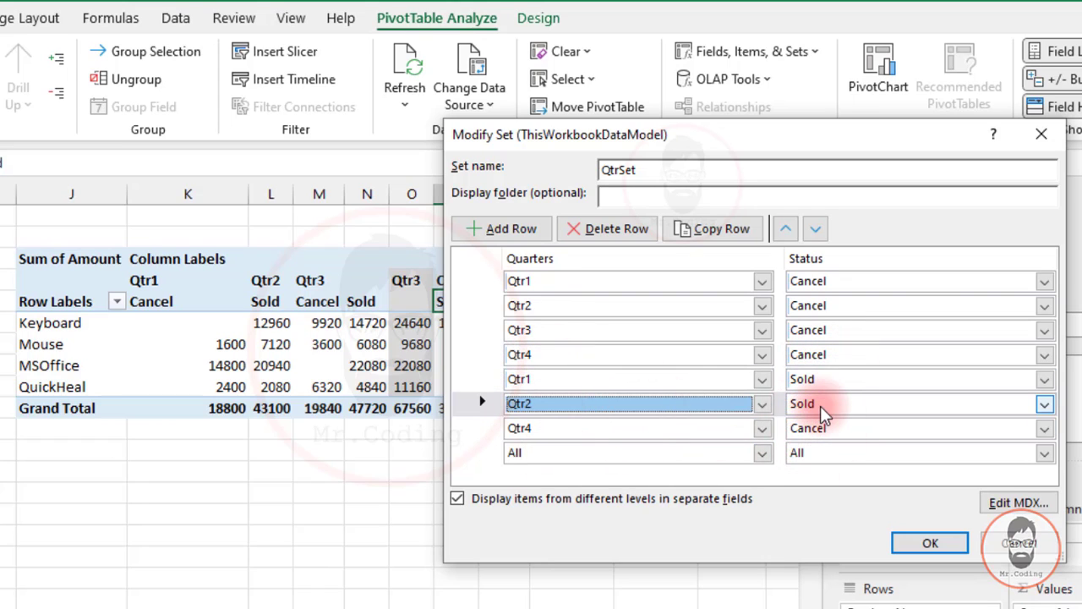
Change the seventh row of QtrSet to quarter Qtr3 with status Sold
{"action": "left_click", "coordinate": [619, 436]}
{"action": "left_click", "coordinate": [619, 480]}
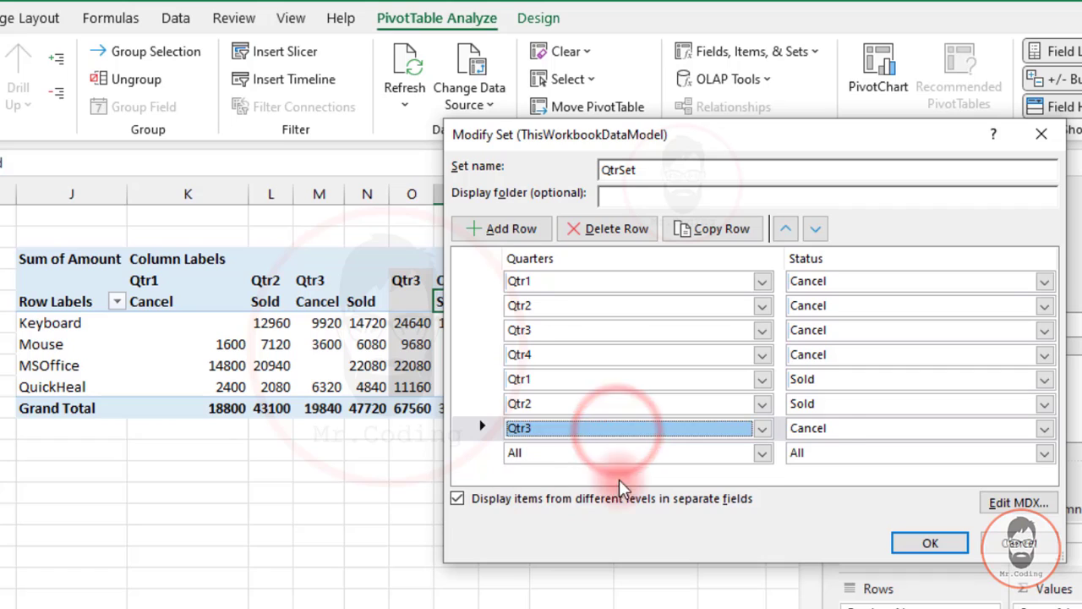
{"action": "left_click", "coordinate": [825, 427]}
{"action": "left_click", "coordinate": [806, 475]}
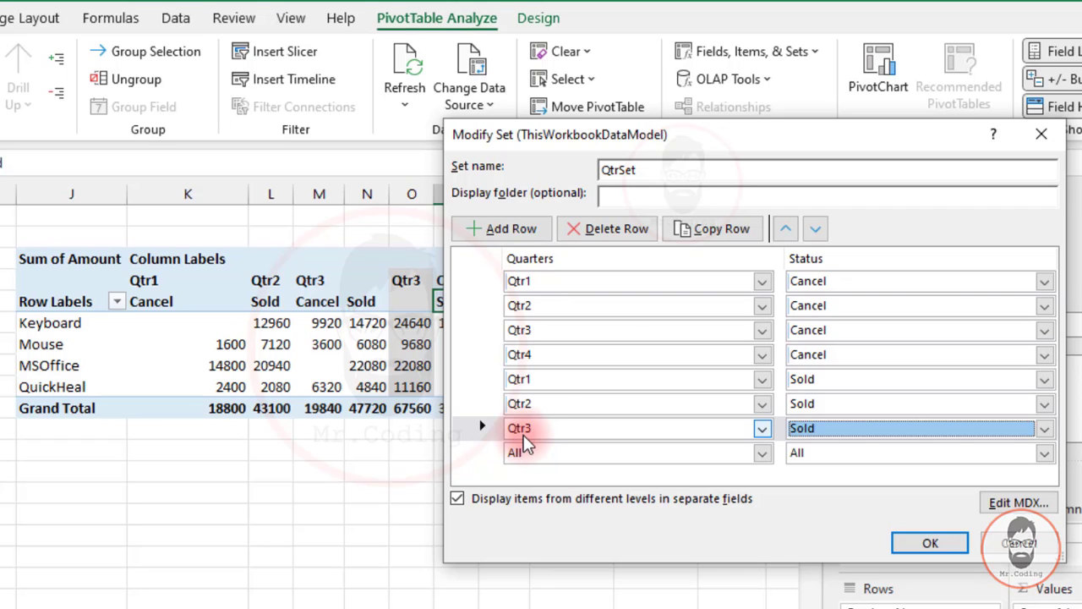
Add a row below Qtr3 Sold in QtrSet, set it to Qtr4 and Sold, and select that row
{"action": "left_click", "coordinate": [512, 228]}
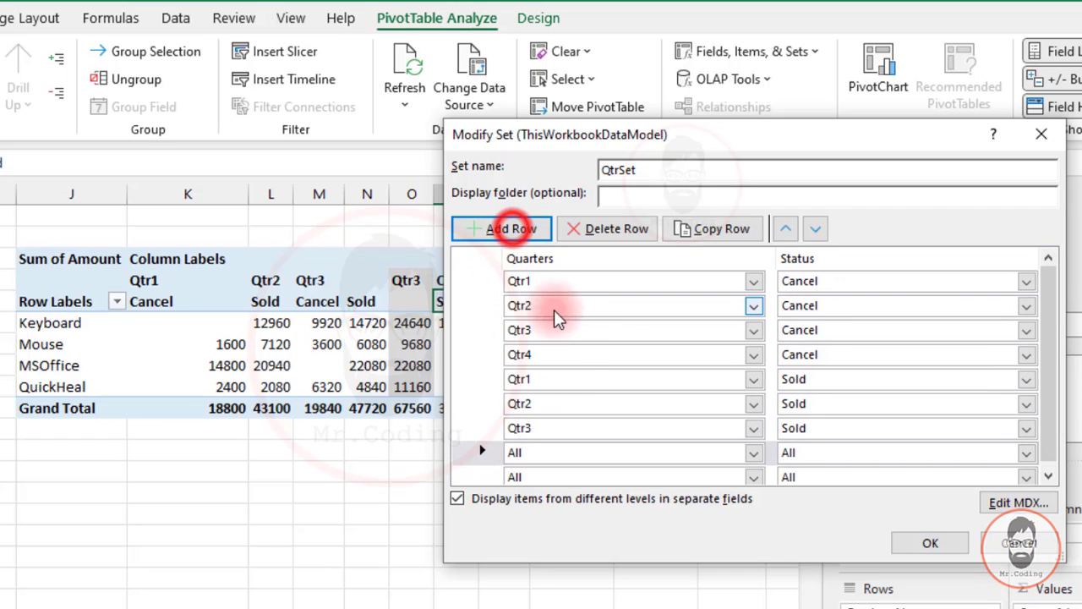
{"action": "left_click", "coordinate": [747, 454]}
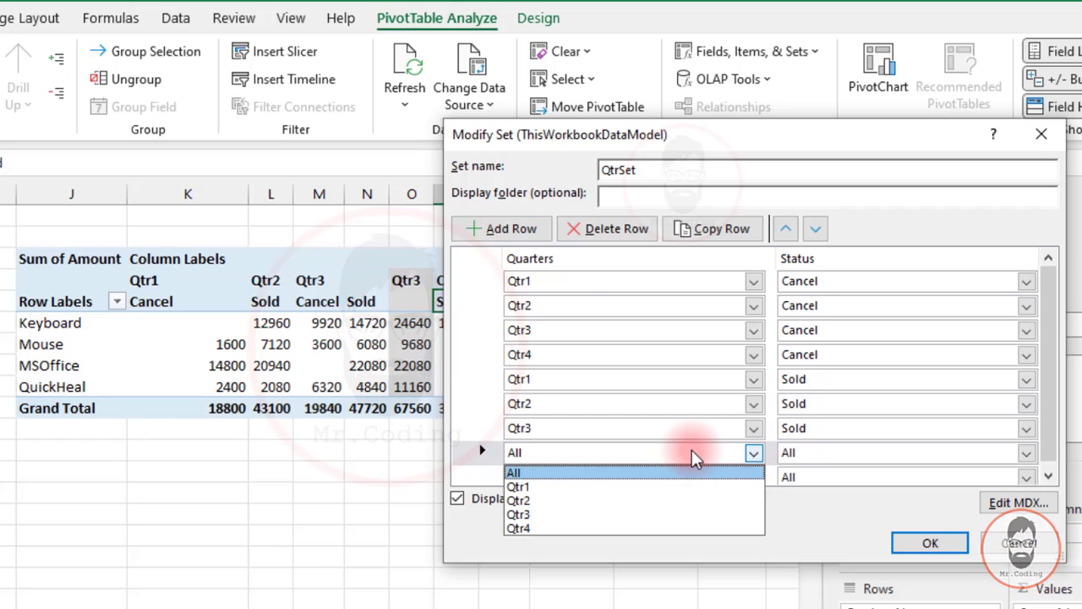
{"action": "left_click", "coordinate": [524, 526]}
{"action": "left_click", "coordinate": [819, 452]}
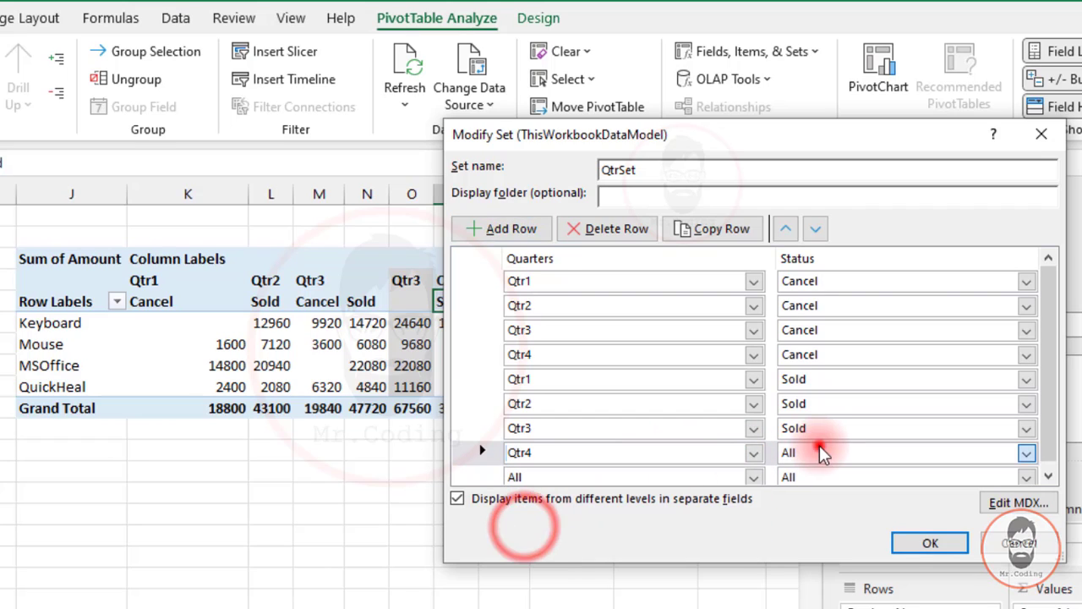
{"action": "left_click", "coordinate": [795, 501]}
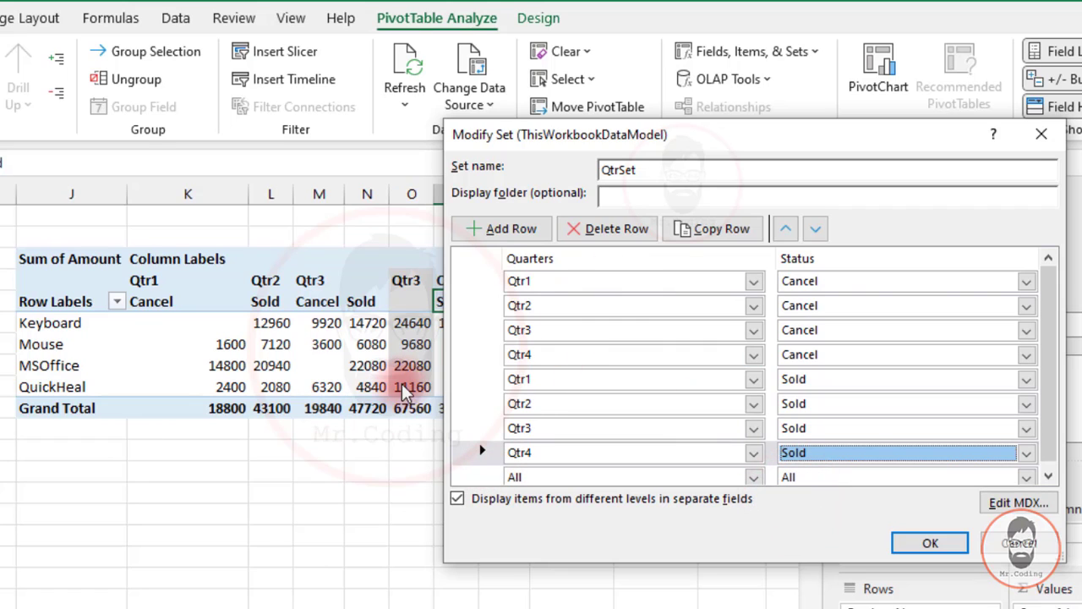
{"action": "left_click", "coordinate": [480, 476]}
{"action": "left_click", "coordinate": [473, 447]}
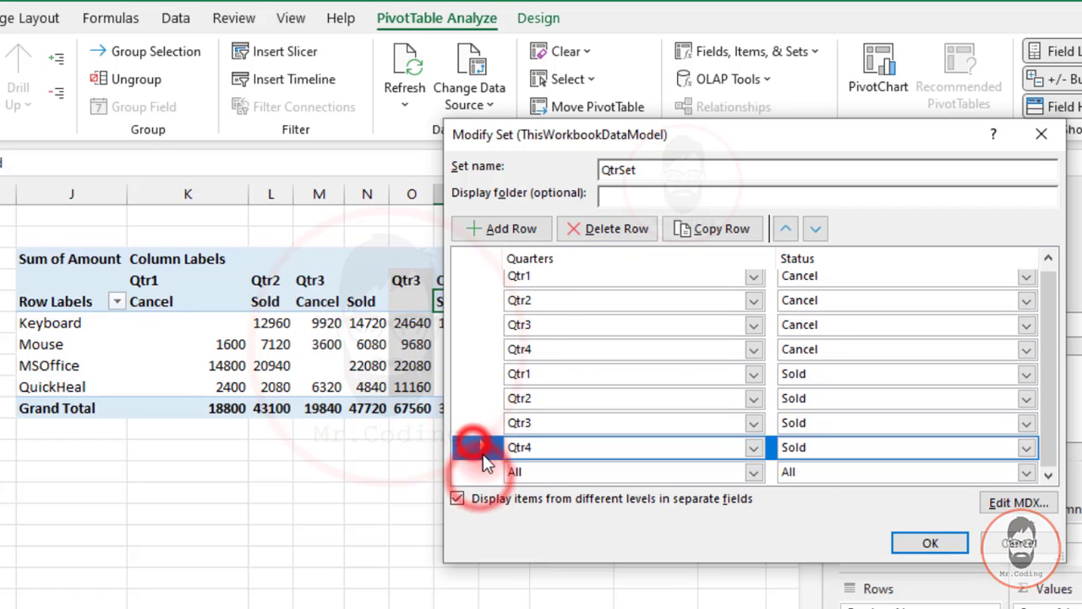
Add two rows below Qtr4 Sold in QtrSet for Qtr1 and Qtr2, both with status All
{"action": "left_click", "coordinate": [511, 228]}
{"action": "left_click", "coordinate": [754, 447]}
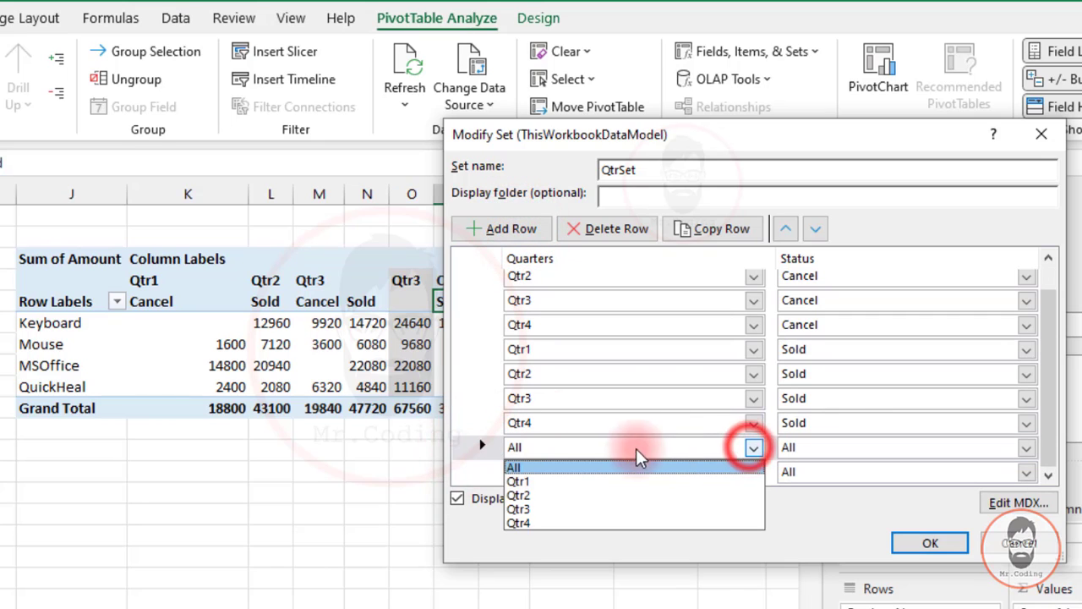
{"action": "left_click", "coordinate": [548, 482]}
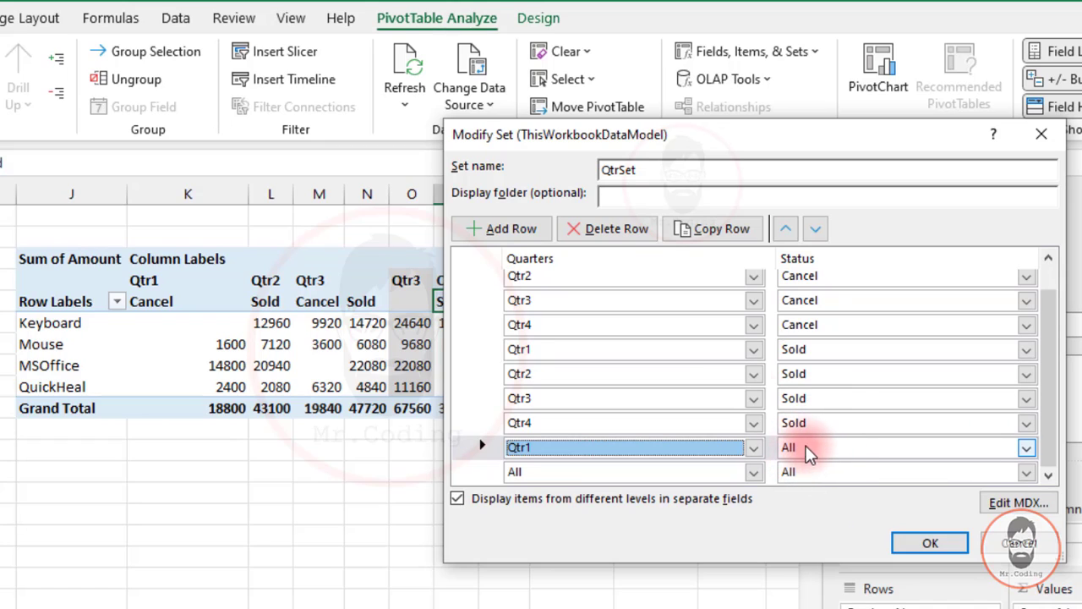
{"action": "left_click", "coordinate": [531, 241]}
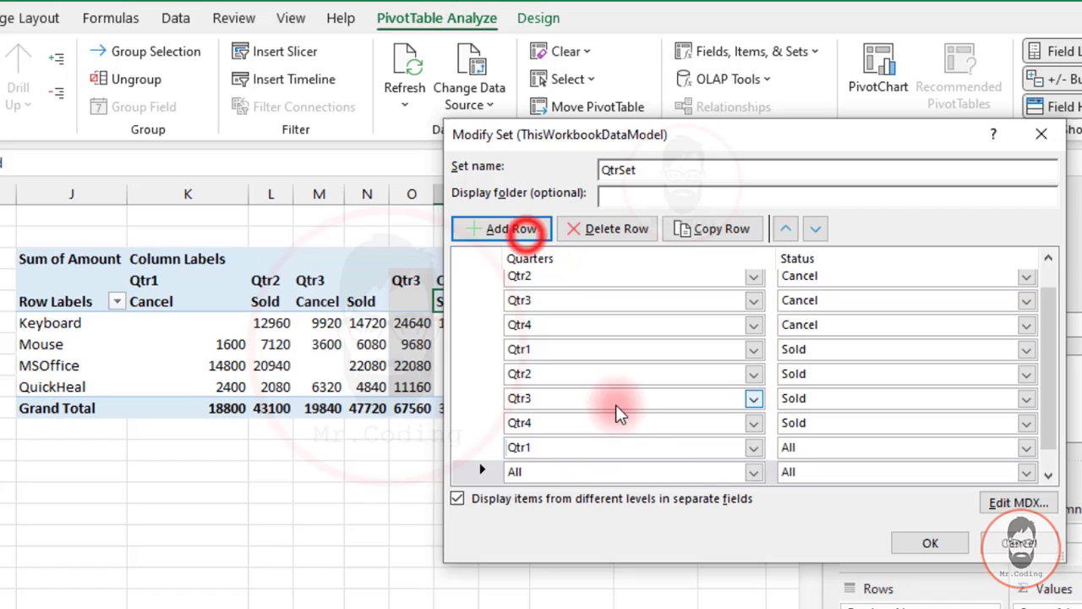
{"action": "left_click", "coordinate": [753, 472]}
{"action": "left_click", "coordinate": [535, 520]}
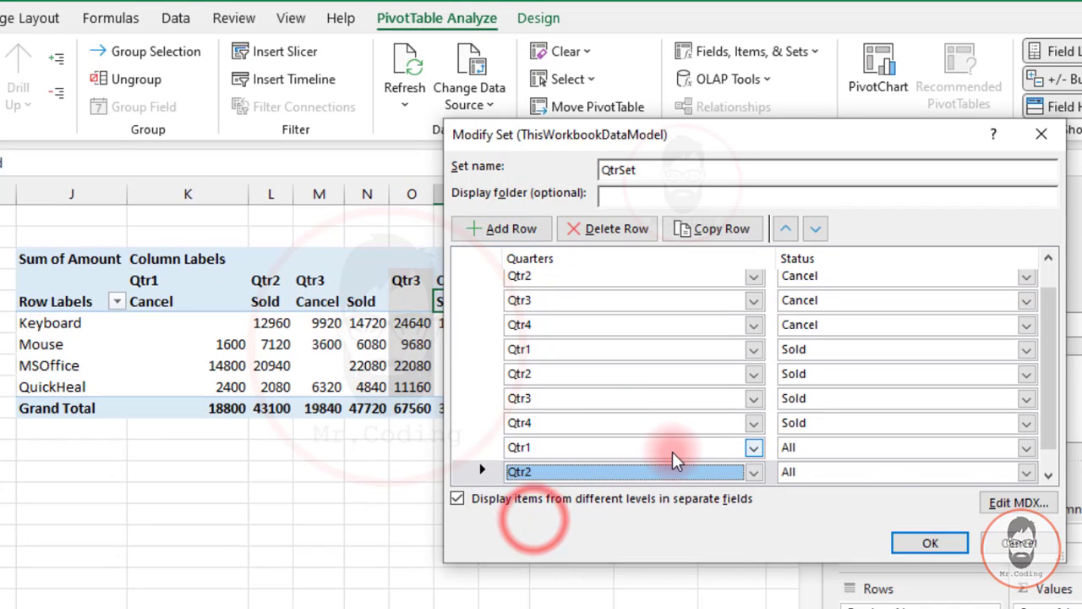
Add Qtr3 and Qtr4 rows with status All at the end of QtrSet, and apply the modified set to the PivotTable
{"action": "left_click", "coordinate": [518, 232]}
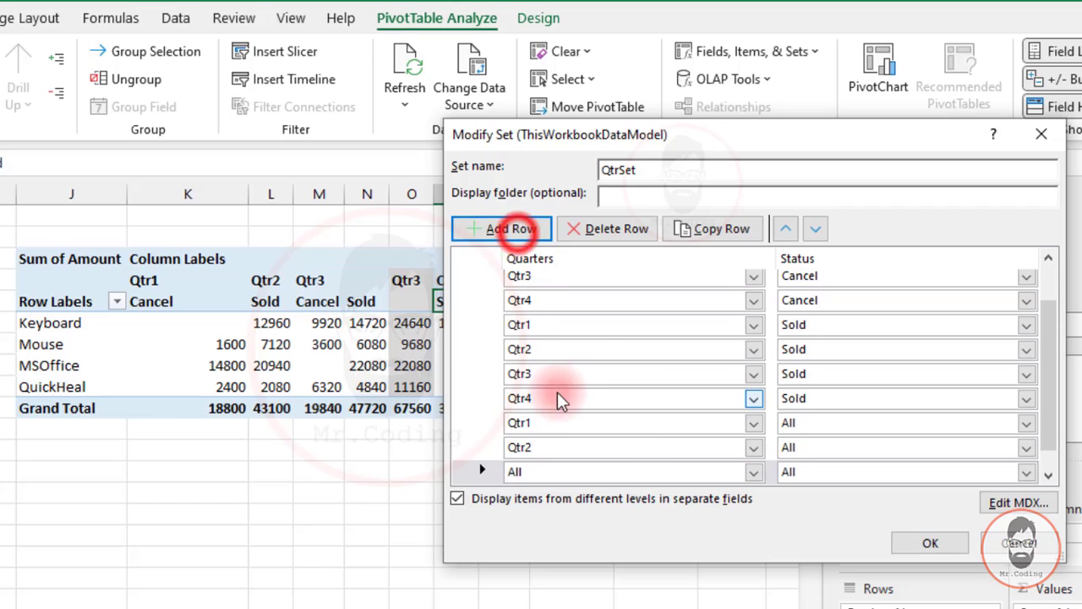
{"action": "left_click", "coordinate": [753, 472]}
{"action": "left_click", "coordinate": [533, 532]}
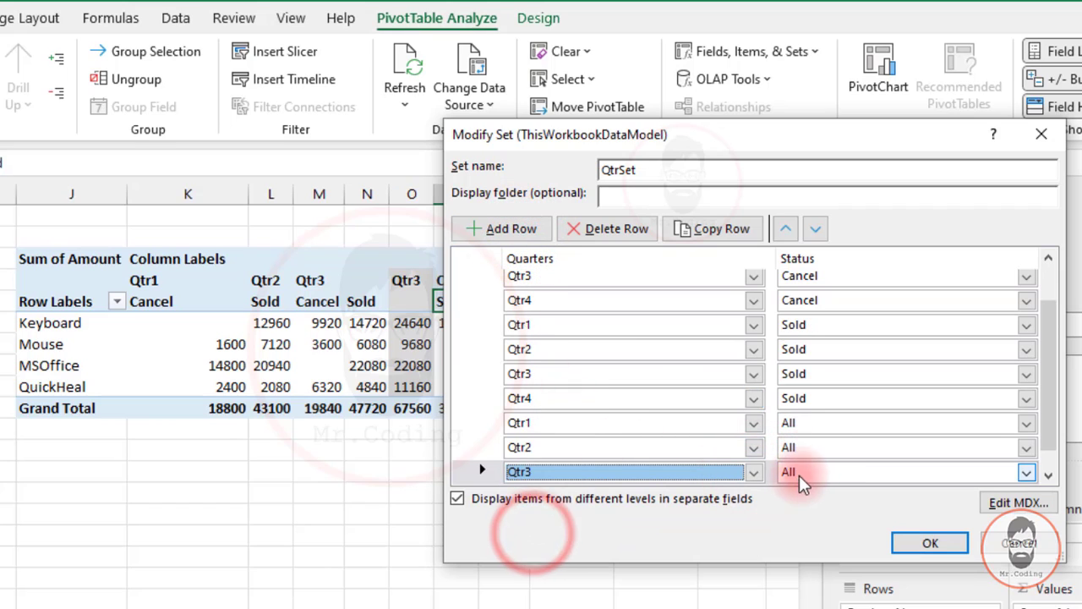
{"action": "left_click", "coordinate": [504, 230]}
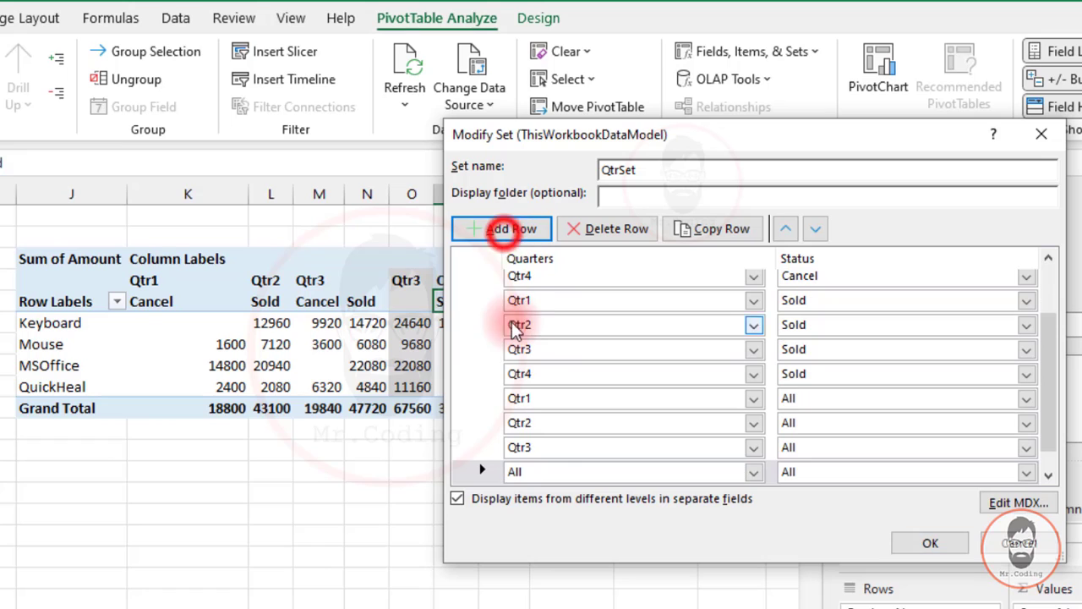
{"action": "scroll", "coordinate": [1033, 430], "scroll_direction": "down", "scroll_amount": 1}
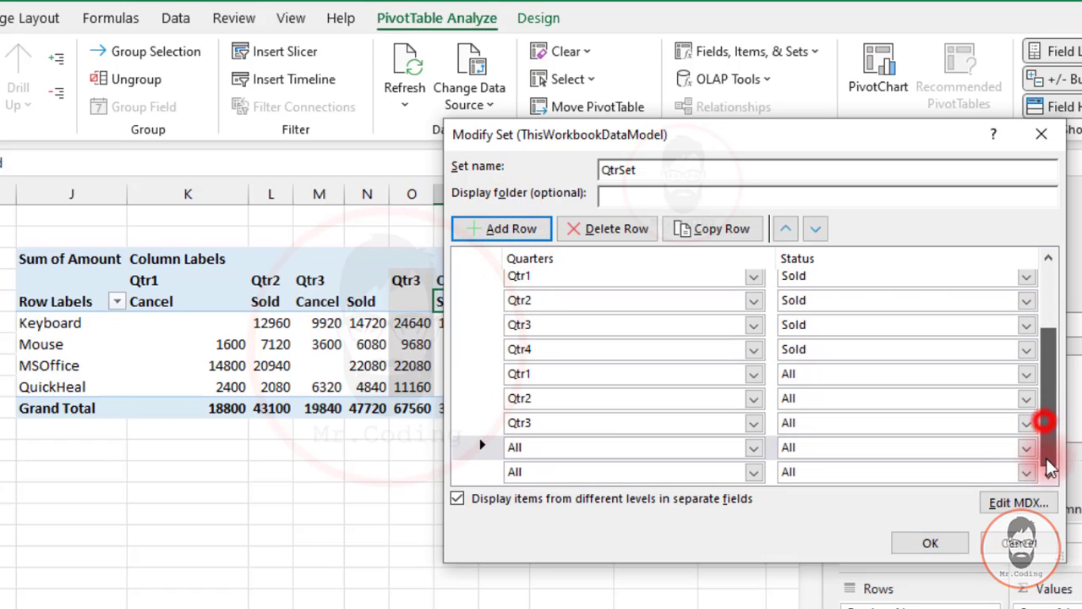
{"action": "left_click", "coordinate": [752, 447]}
{"action": "left_click", "coordinate": [542, 524]}
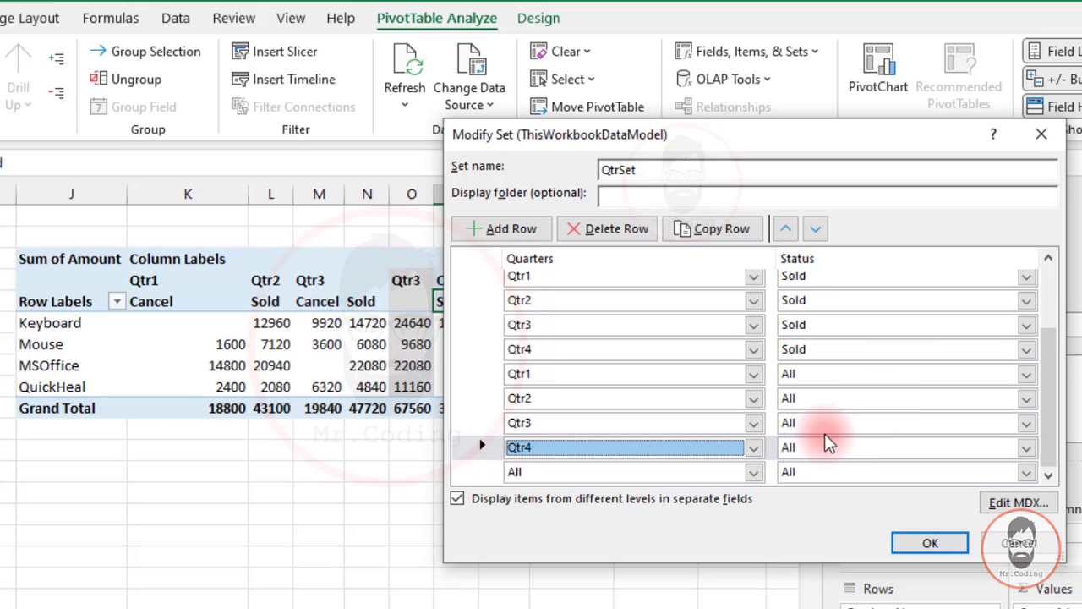
{"action": "left_click", "coordinate": [930, 543]}
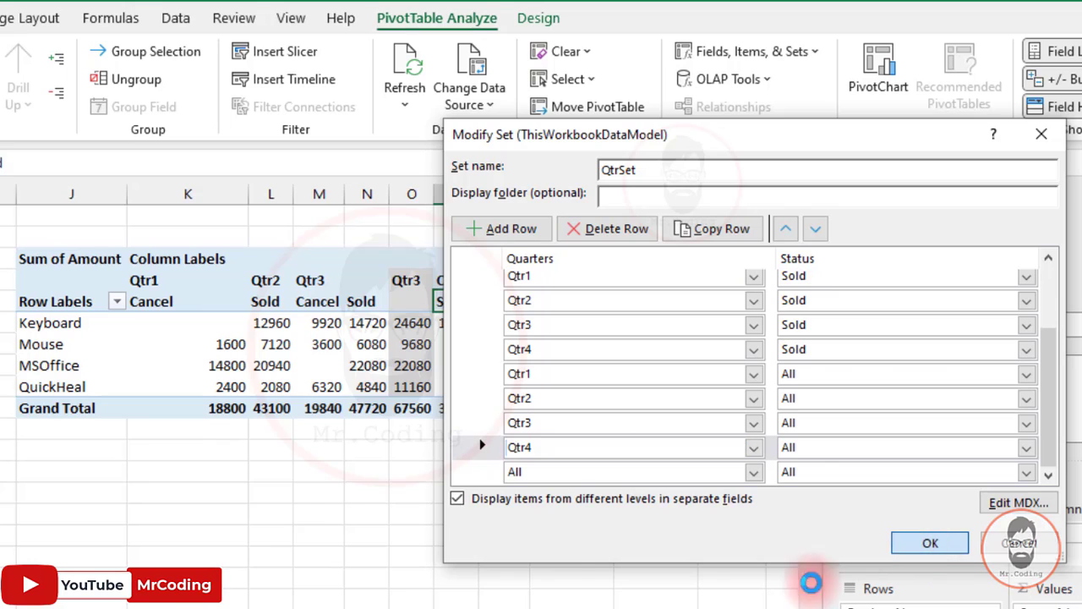
{"action": "left_click", "coordinate": [940, 476]}
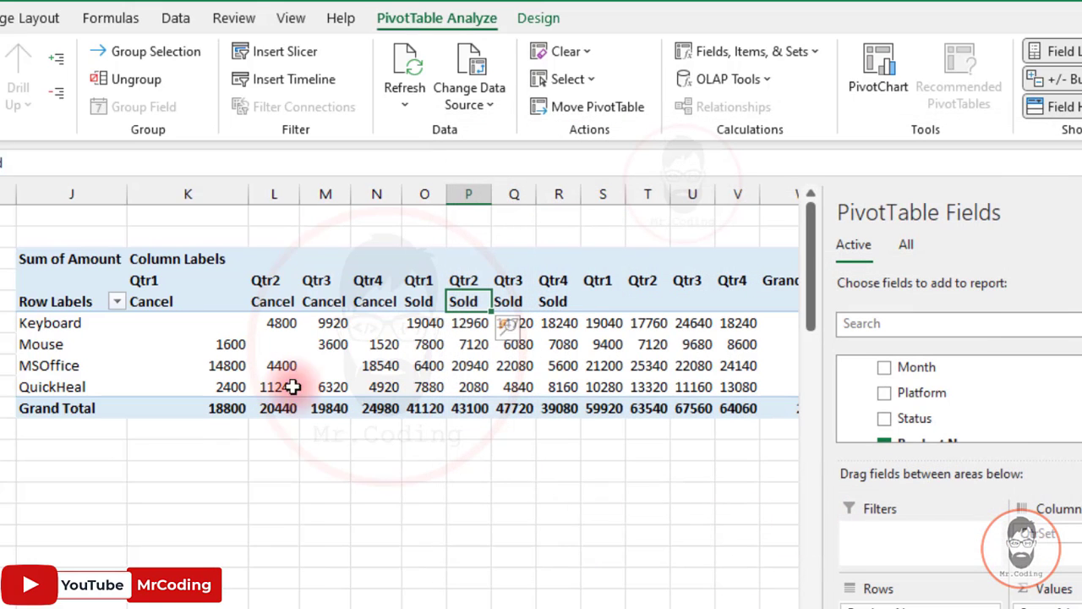
Examine the PivotTable's Cancel, Sold and all-status quarter column groups one after another
{"action": "left_click_drag", "start_coordinate": [160, 282], "coordinate": [392, 399]}
{"action": "left_click", "coordinate": [97, 282]}
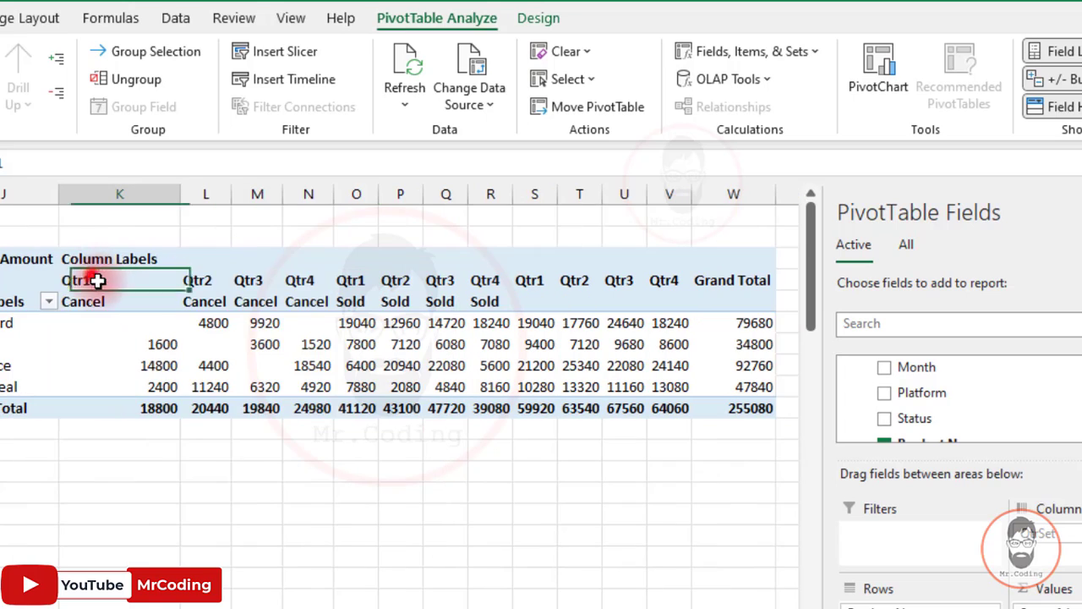
{"action": "left_click_drag", "start_coordinate": [97, 281], "coordinate": [307, 401]}
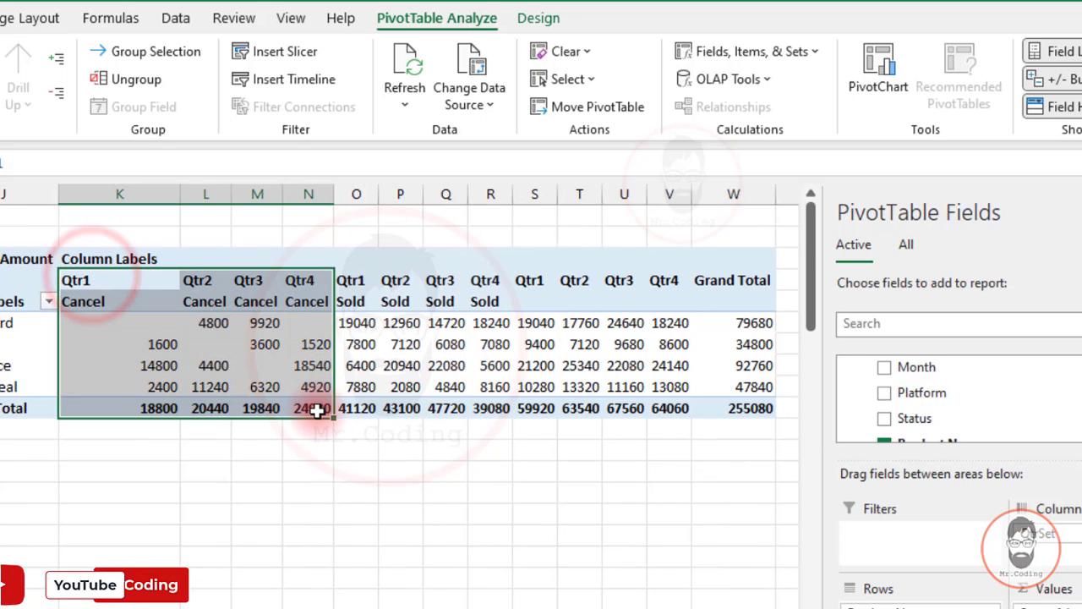
{"action": "left_click_drag", "start_coordinate": [351, 282], "coordinate": [496, 406]}
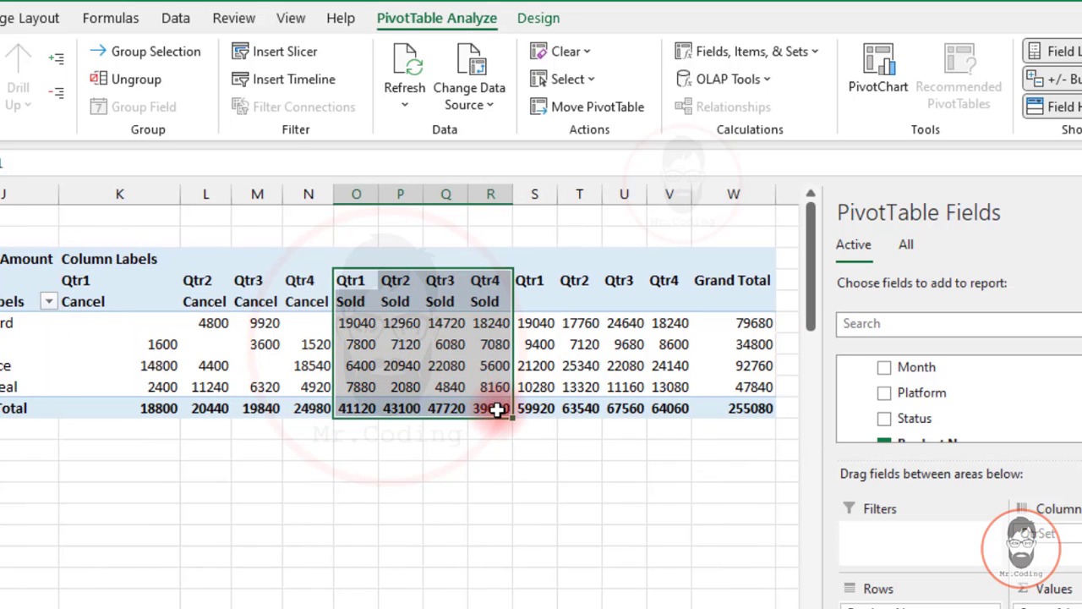
{"action": "left_click_drag", "start_coordinate": [533, 282], "coordinate": [673, 404]}
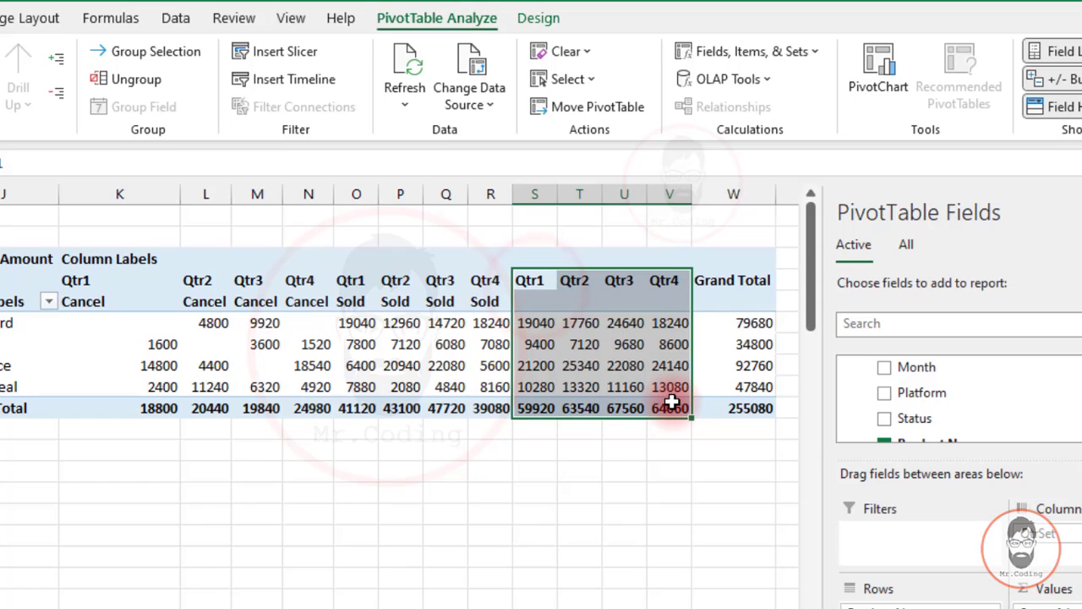
Open the Set Manager for the PivotTable and call up QtrSet for editing
{"action": "left_click", "coordinate": [205, 295]}
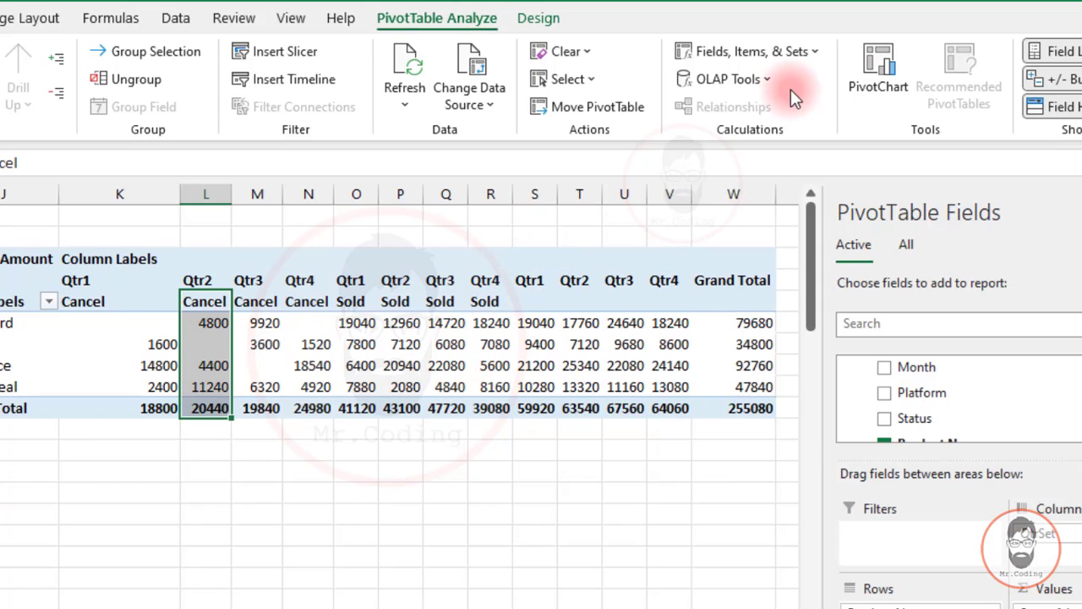
{"action": "left_click", "coordinate": [780, 59]}
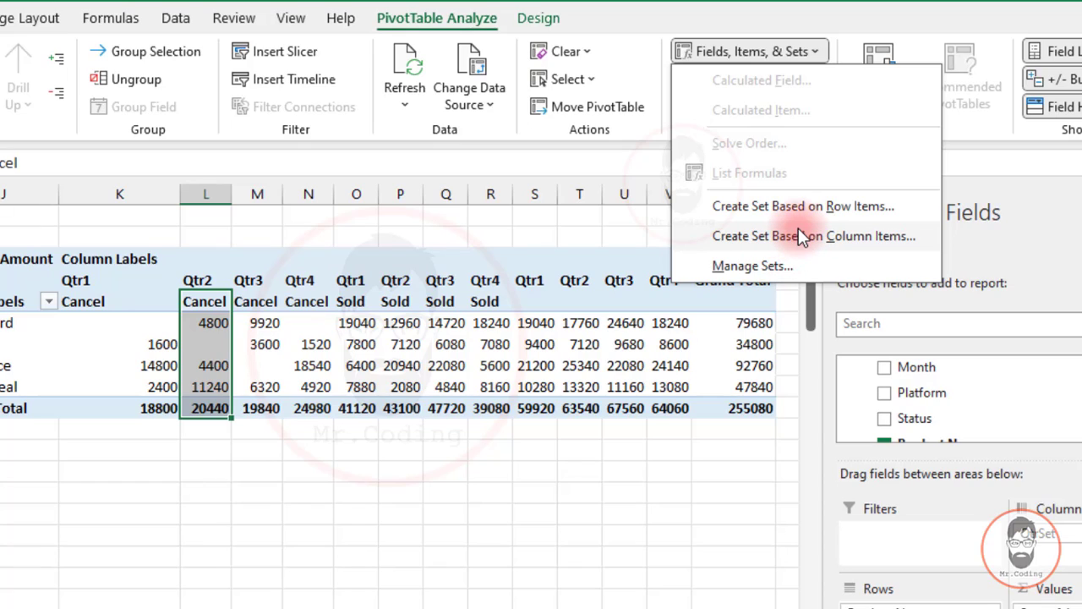
{"action": "left_click", "coordinate": [770, 265]}
{"action": "left_click", "coordinate": [624, 292]}
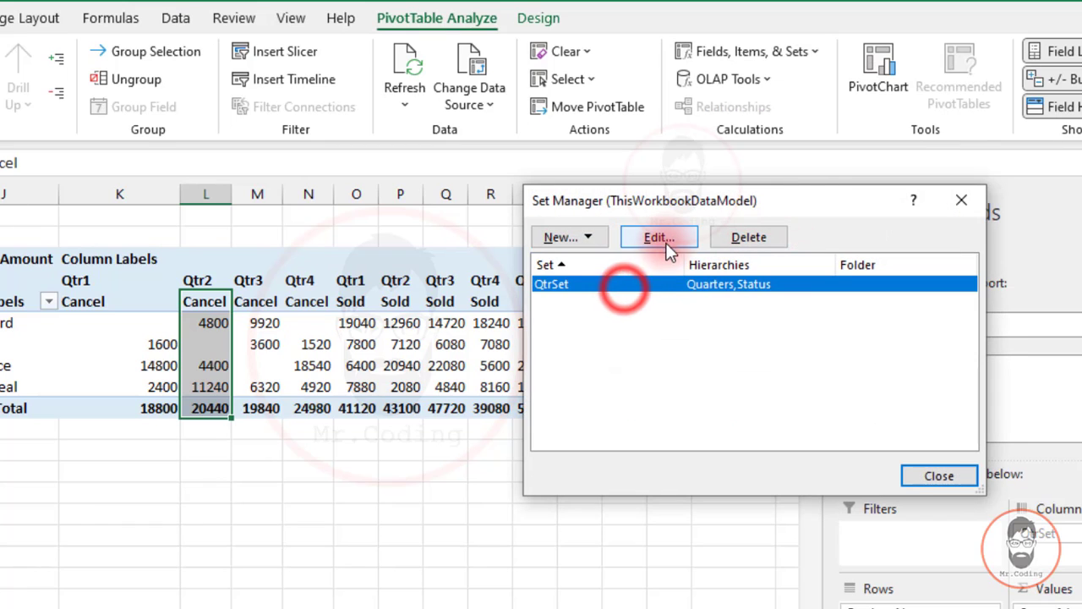
{"action": "left_click", "coordinate": [668, 238]}
Try to create another set based on the PivotTable's column items
{"action": "left_click", "coordinate": [750, 51]}
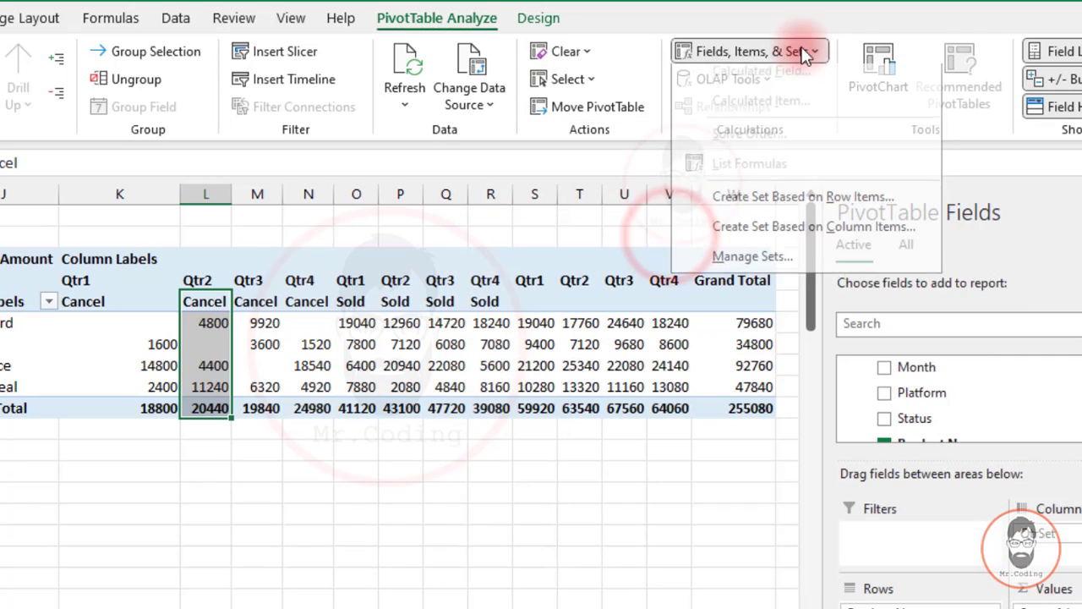
{"action": "left_click", "coordinate": [754, 237]}
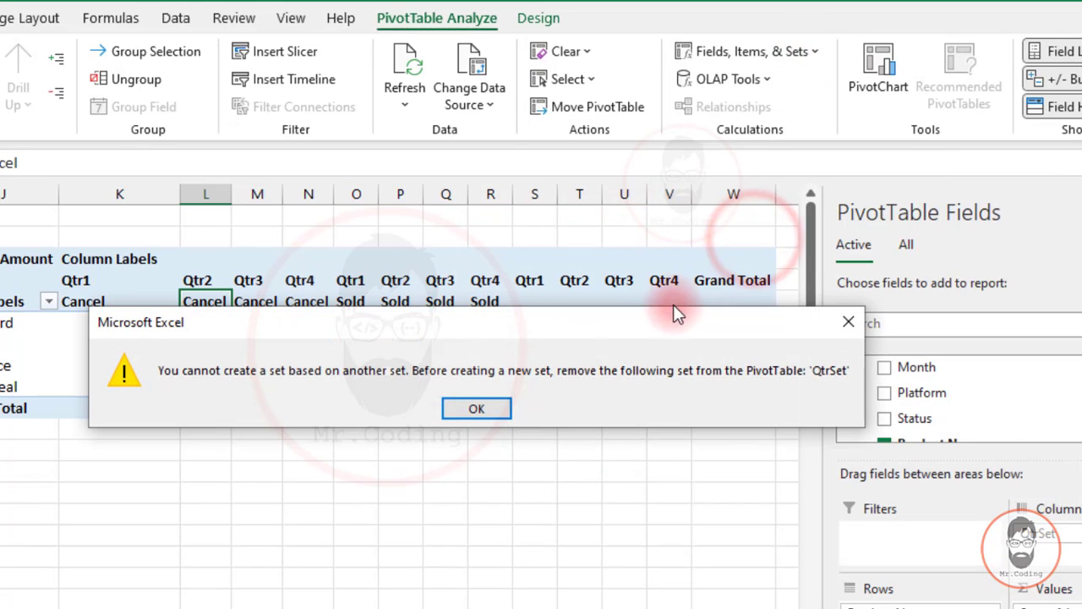
{"action": "left_click_drag", "start_coordinate": [664, 320], "coordinate": [570, 369]}
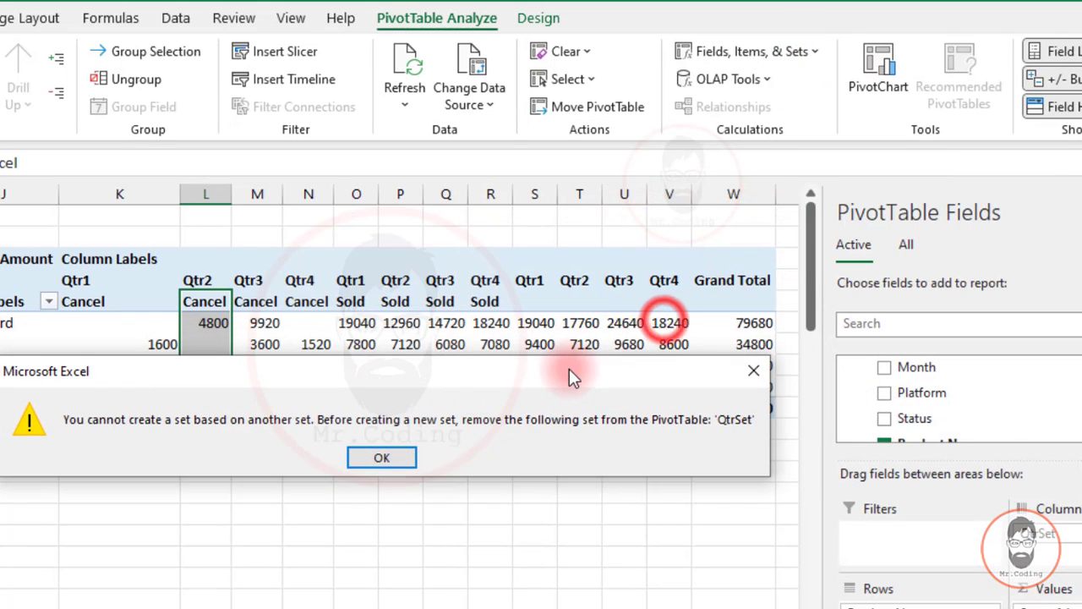
{"action": "left_click", "coordinate": [409, 465]}
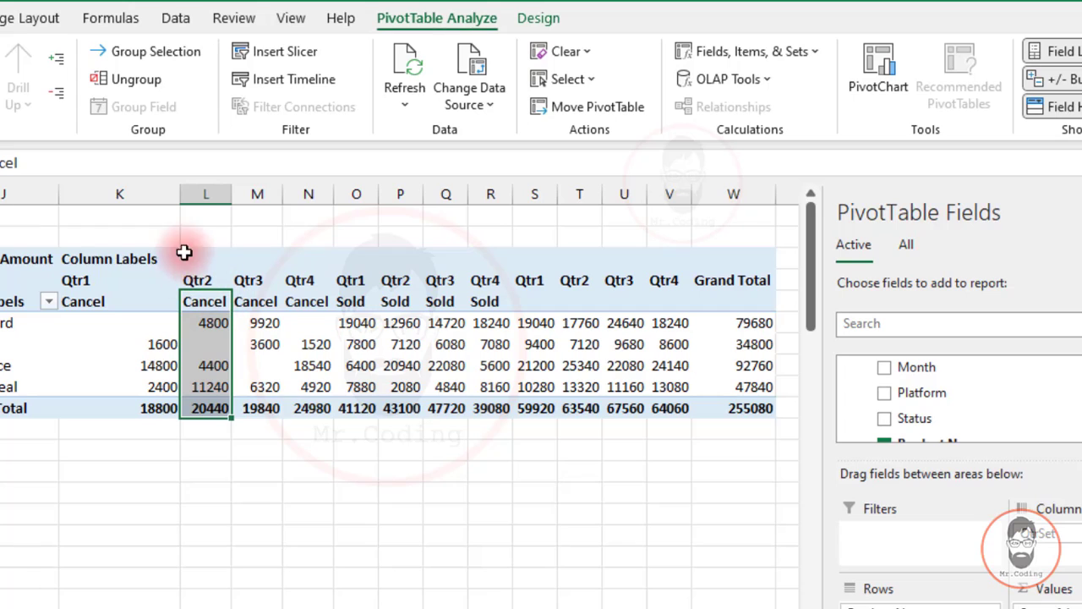
Delete worksheet columns H through W, which hold the PivotTable
{"action": "left_click_drag", "start_coordinate": [147, 188], "coordinate": [555, 198]}
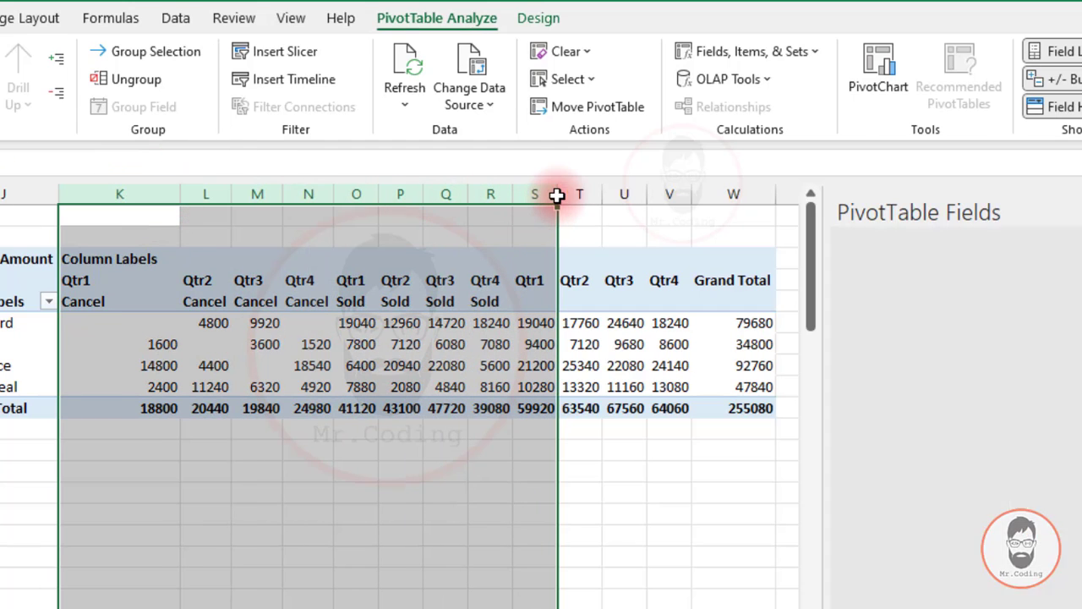
{"action": "mouse_move", "coordinate": [306, 314]}
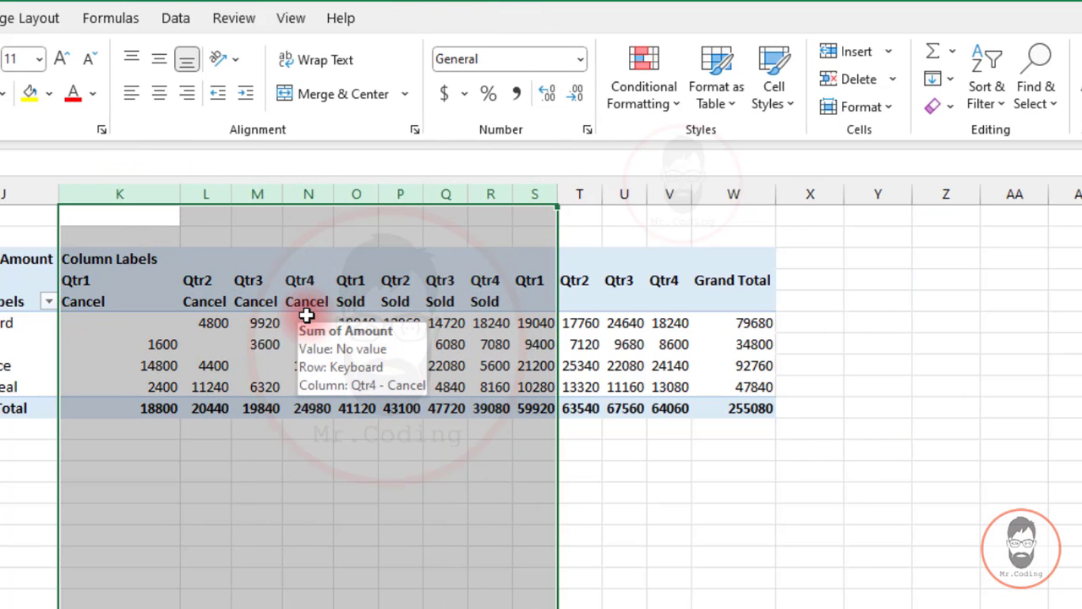
{"action": "left_click", "coordinate": [211, 344]}
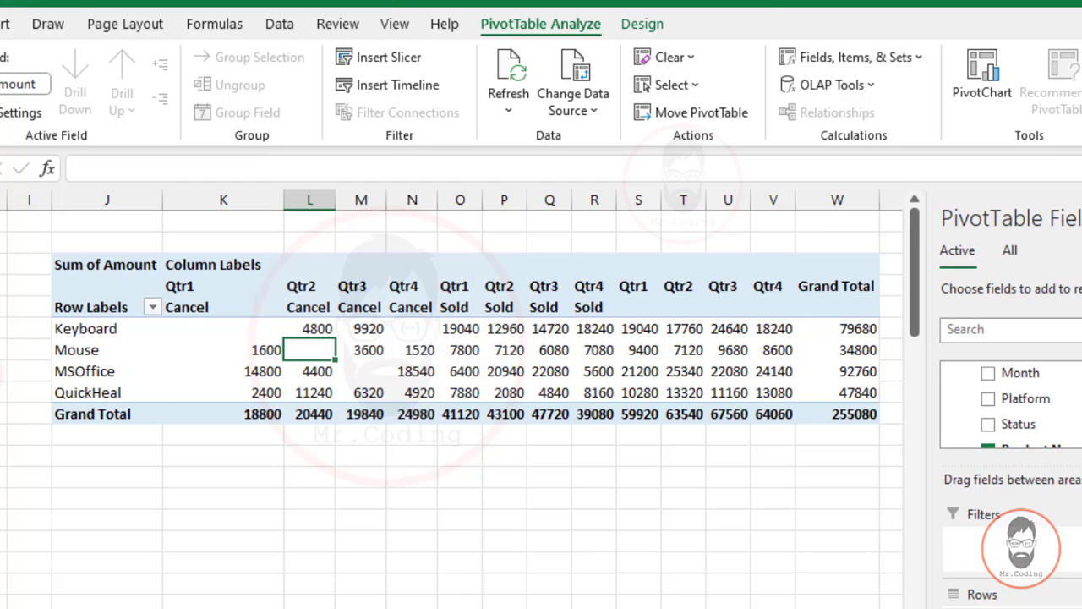
{"action": "left_click_drag", "start_coordinate": [842, 199], "coordinate": [29, 199]}
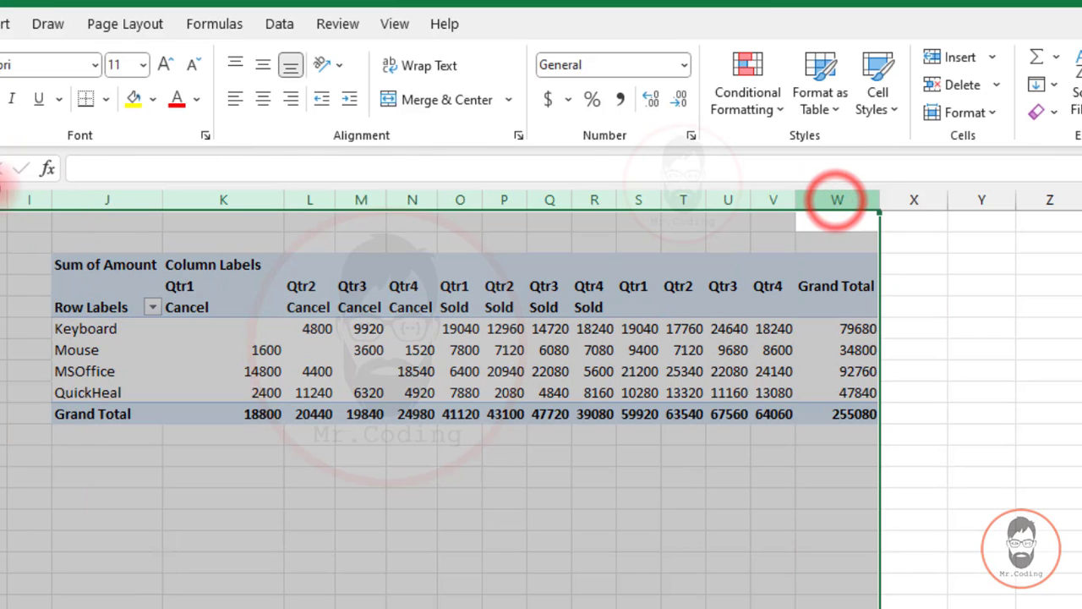
{"action": "right_click", "coordinate": [117, 199]}
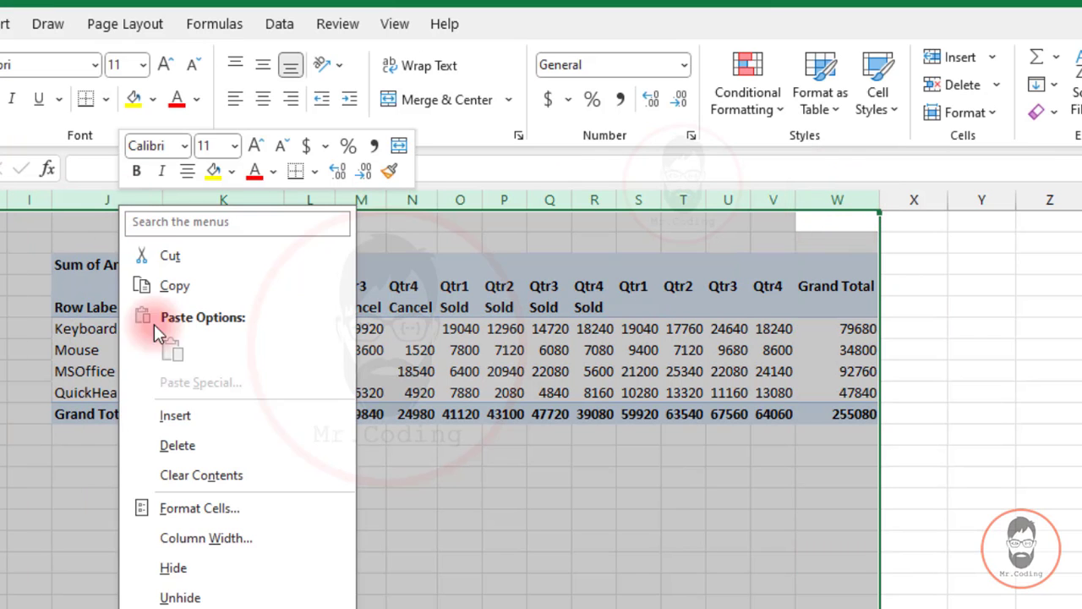
{"action": "left_click", "coordinate": [162, 444]}
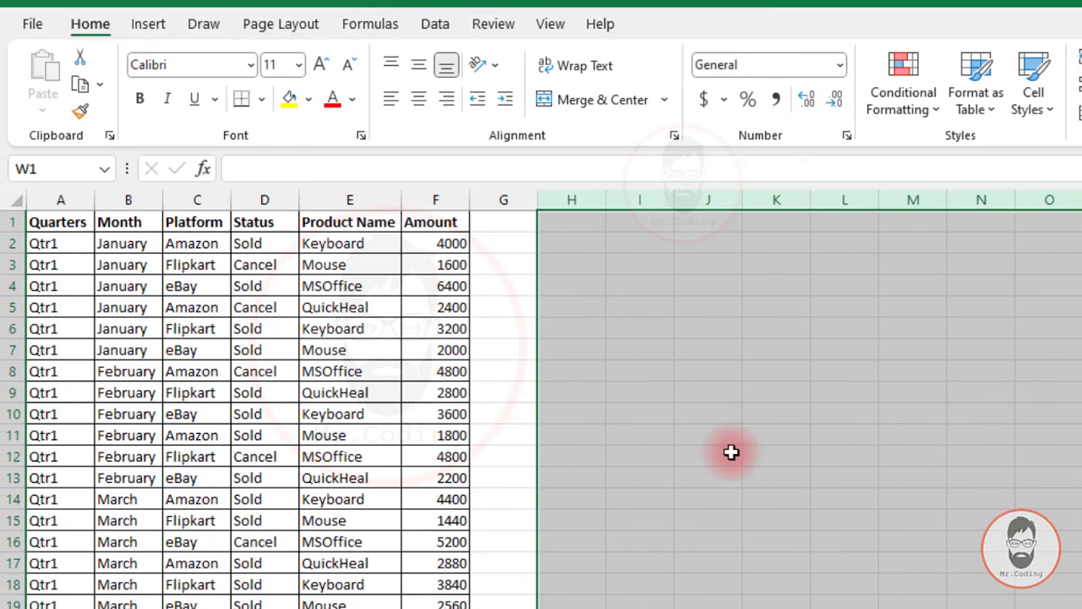
Create a PivotTable from Sheet1 range A1:F73 at cell I3 of the existing worksheet, adding the data to the Data Model
{"action": "left_click", "coordinate": [288, 324]}
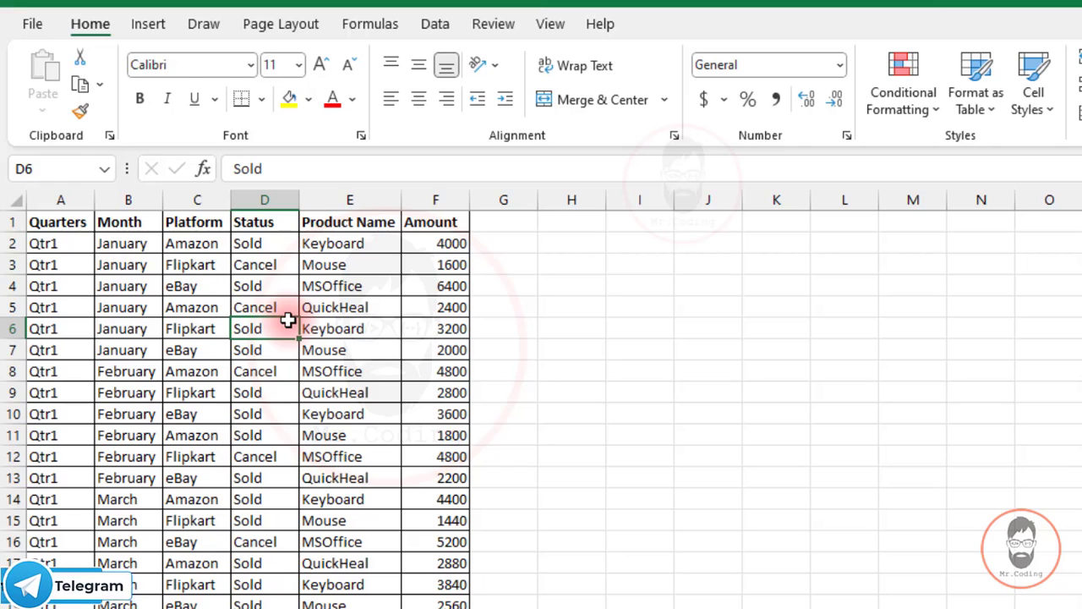
{"action": "key", "text": "ctrl+a"}
{"action": "left_click", "coordinate": [151, 28]}
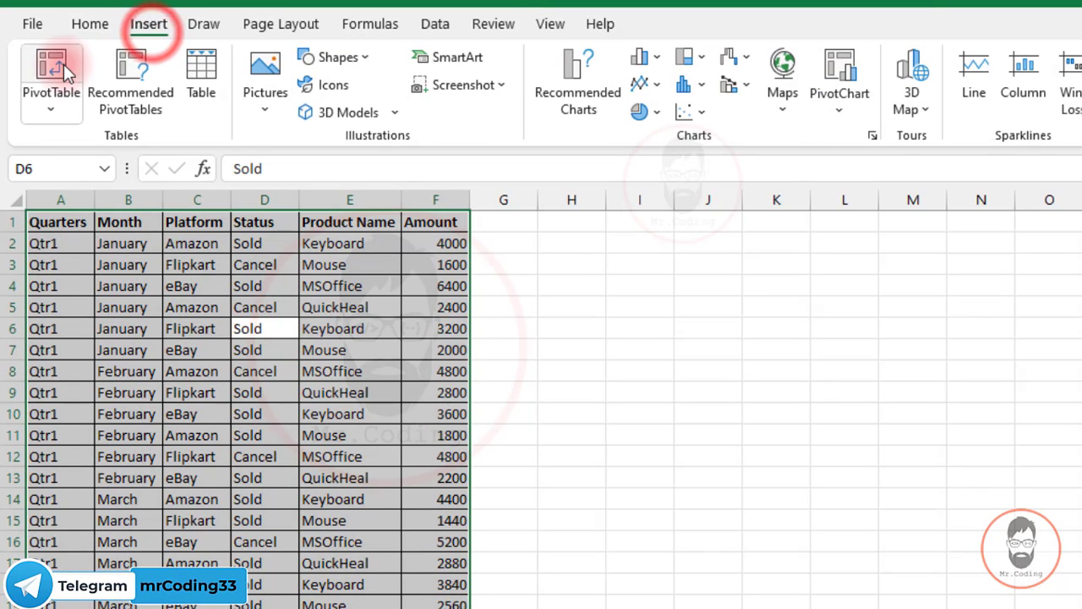
{"action": "left_click", "coordinate": [59, 64]}
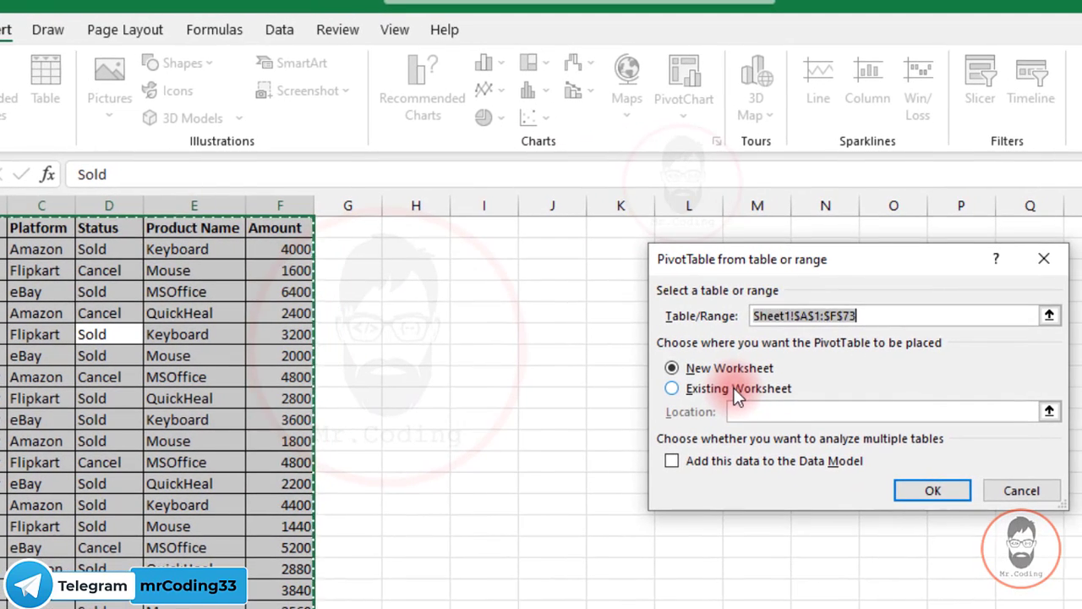
{"action": "left_click", "coordinate": [892, 382]}
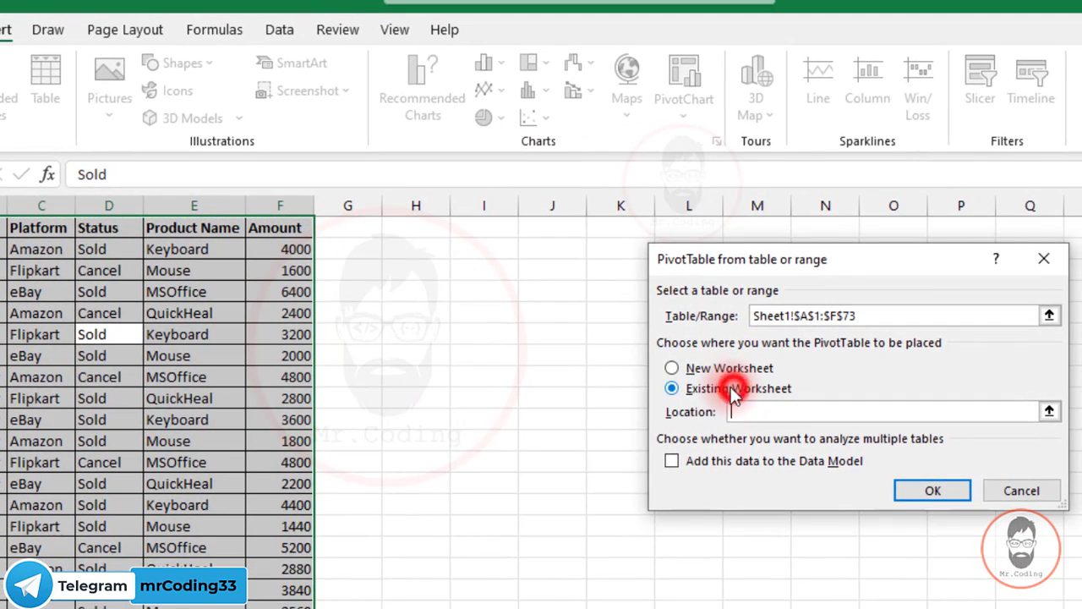
{"action": "left_click", "coordinate": [485, 270]}
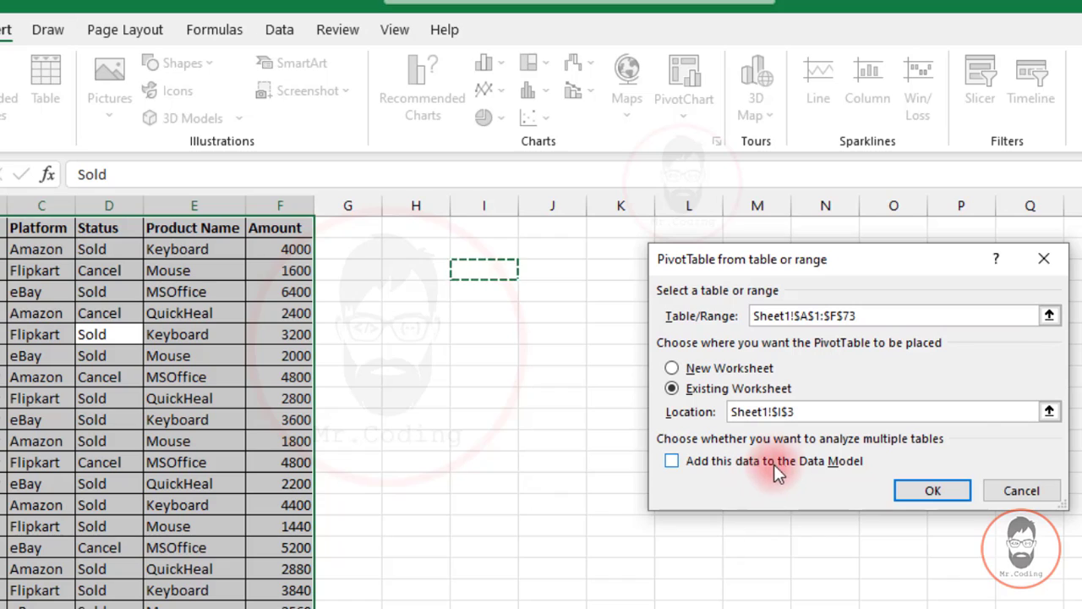
{"action": "left_click", "coordinate": [672, 463]}
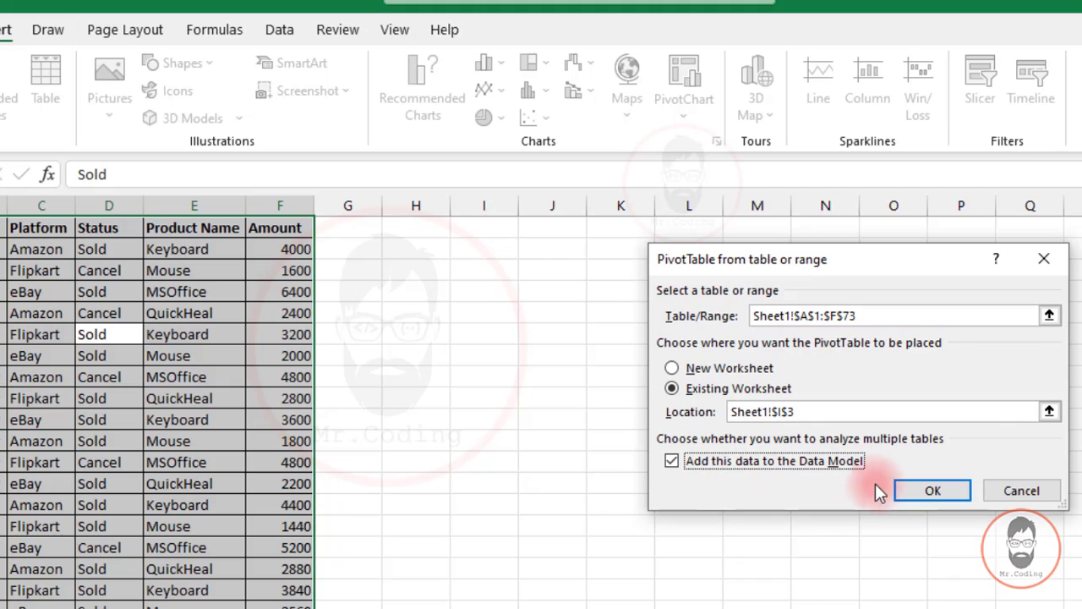
{"action": "left_click", "coordinate": [933, 492]}
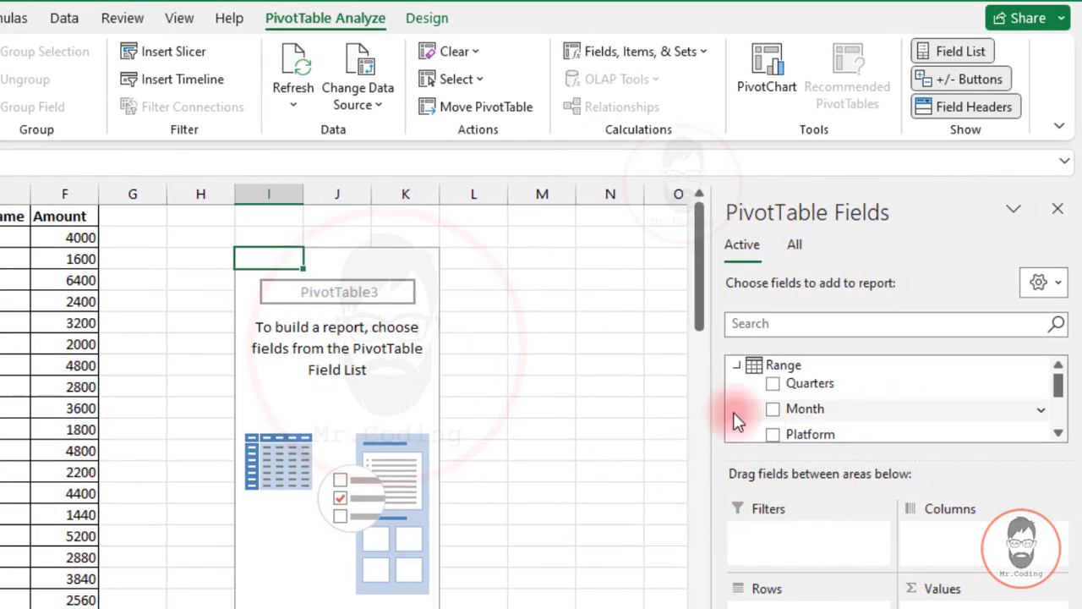
Lay out the PivotTable with Product Name and Status in rows, Quarters in columns and Amount in values
{"action": "scroll", "coordinate": [846, 413], "scroll_direction": "down", "scroll_amount": 3}
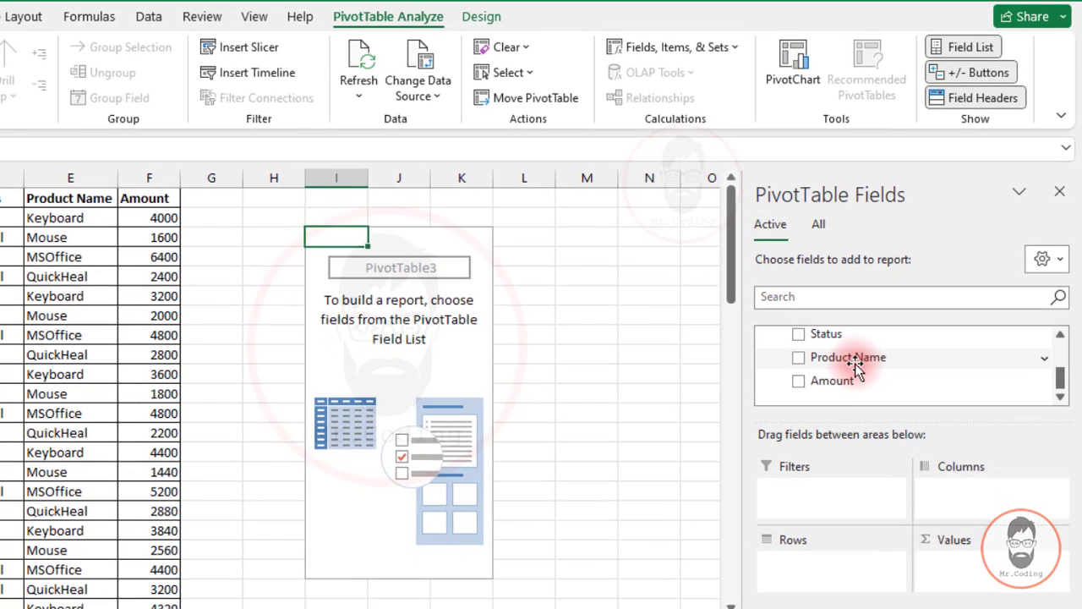
{"action": "left_click_drag", "start_coordinate": [856, 362], "coordinate": [810, 557]}
{"action": "scroll", "coordinate": [845, 369], "scroll_direction": "up", "scroll_amount": 2}
{"action": "left_click_drag", "start_coordinate": [846, 348], "coordinate": [973, 499]}
{"action": "scroll", "coordinate": [884, 381], "scroll_direction": "down", "scroll_amount": 3}
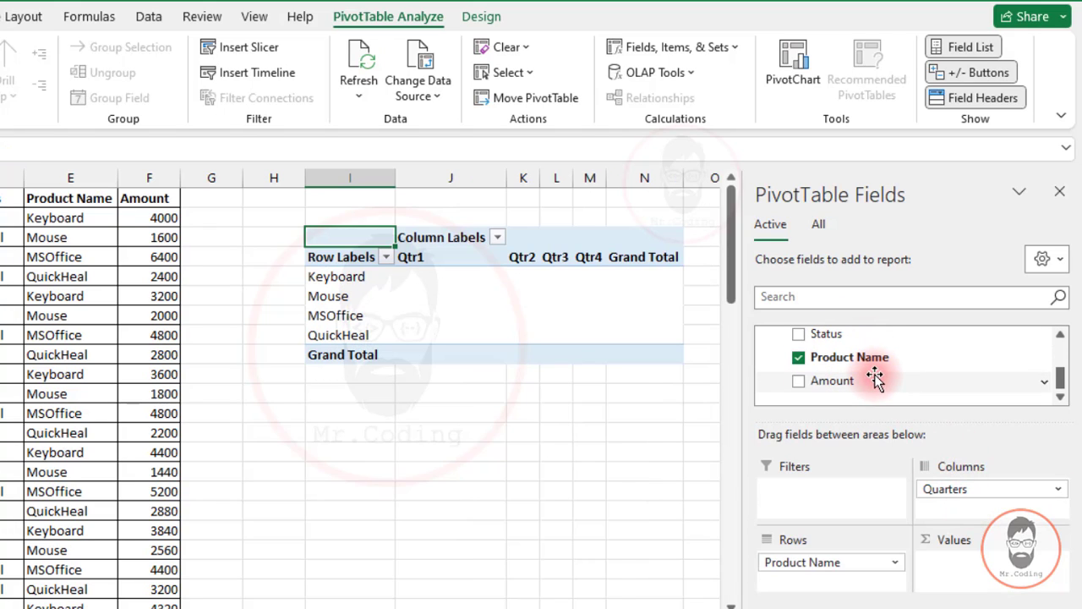
{"action": "left_click_drag", "start_coordinate": [833, 337], "coordinate": [809, 583]}
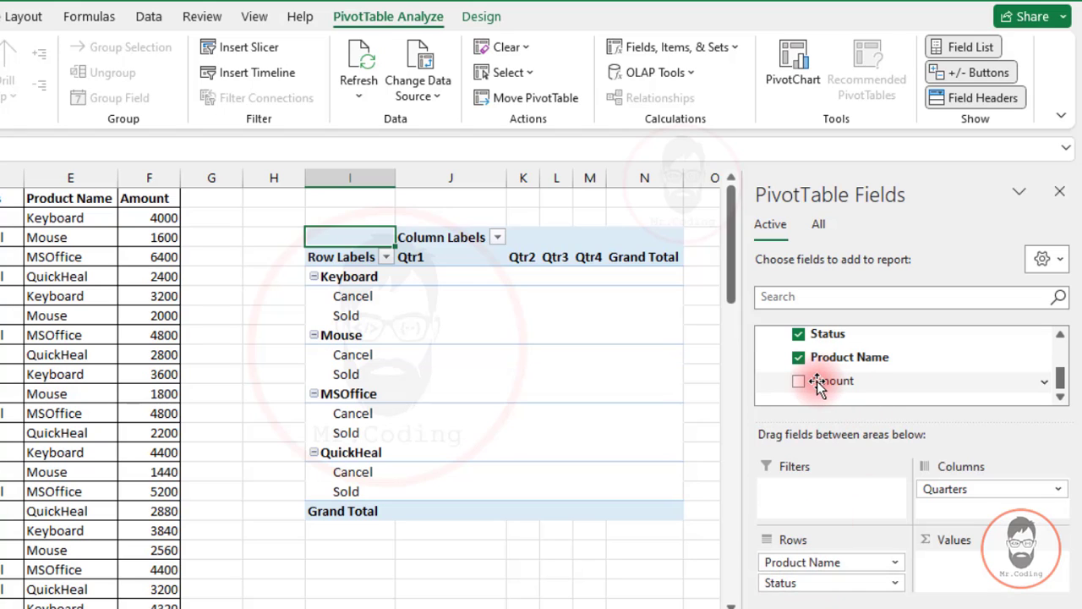
{"action": "left_click_drag", "start_coordinate": [817, 380], "coordinate": [899, 599]}
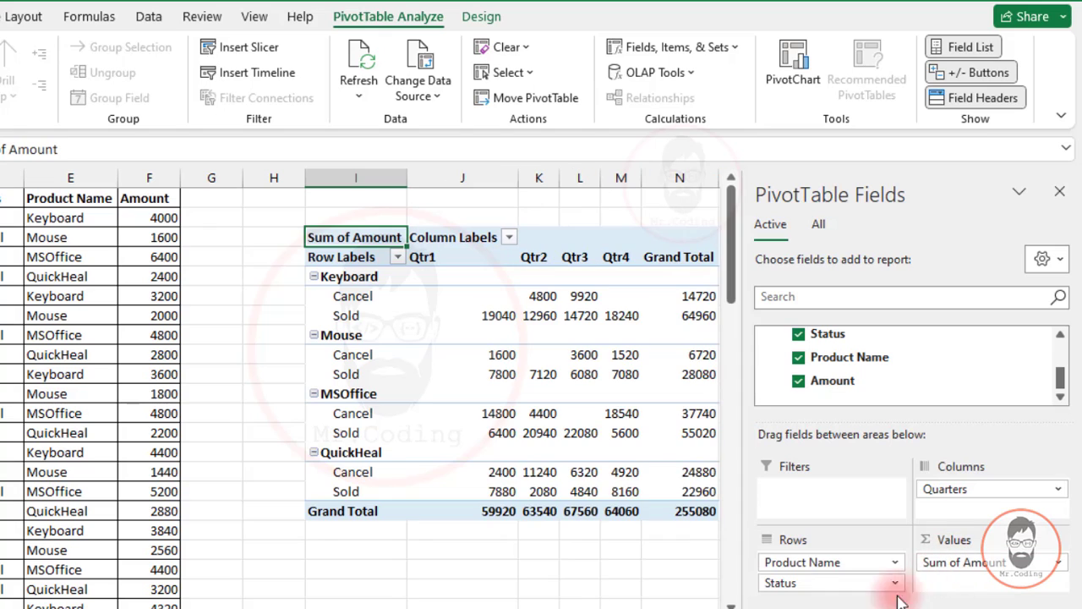
Examine how the Cancel and Sold rows are arranged under each product in the PivotTable
{"action": "left_click_drag", "start_coordinate": [539, 608], "coordinate": [571, 608]}
{"action": "left_click_drag", "start_coordinate": [206, 279], "coordinate": [296, 292]}
{"action": "left_click", "coordinate": [136, 297]}
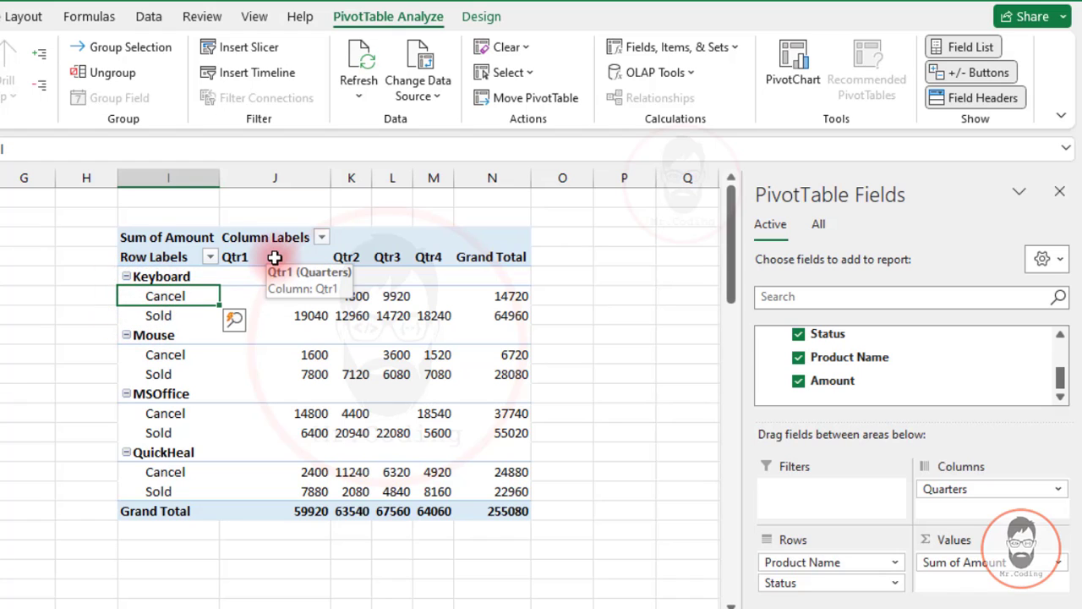
{"action": "left_click_drag", "start_coordinate": [89, 273], "coordinate": [89, 331]}
{"action": "left_click", "coordinate": [160, 334]}
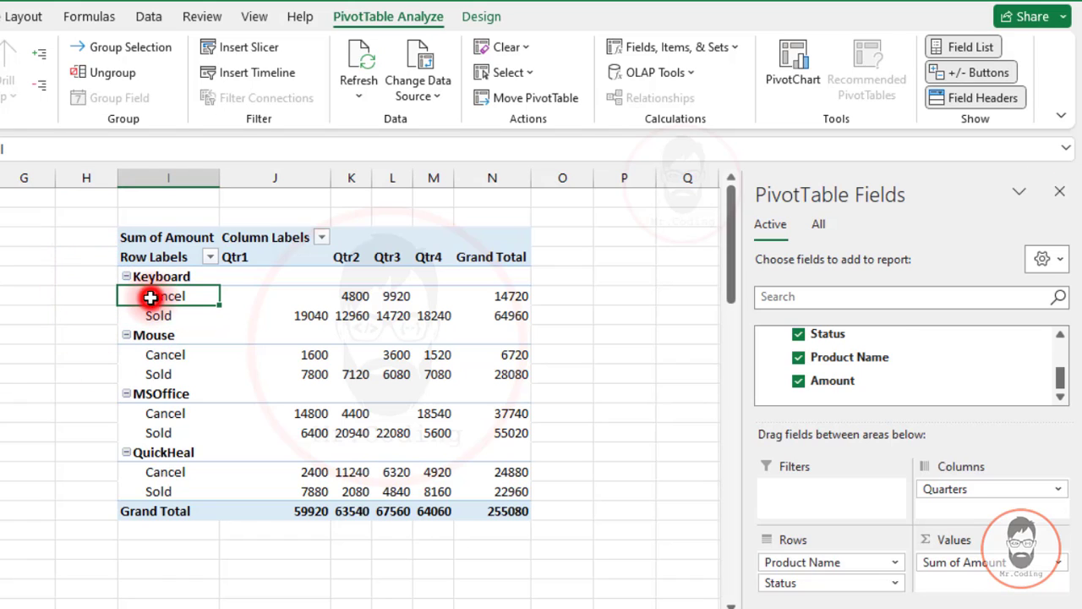
{"action": "left_click", "coordinate": [163, 394]}
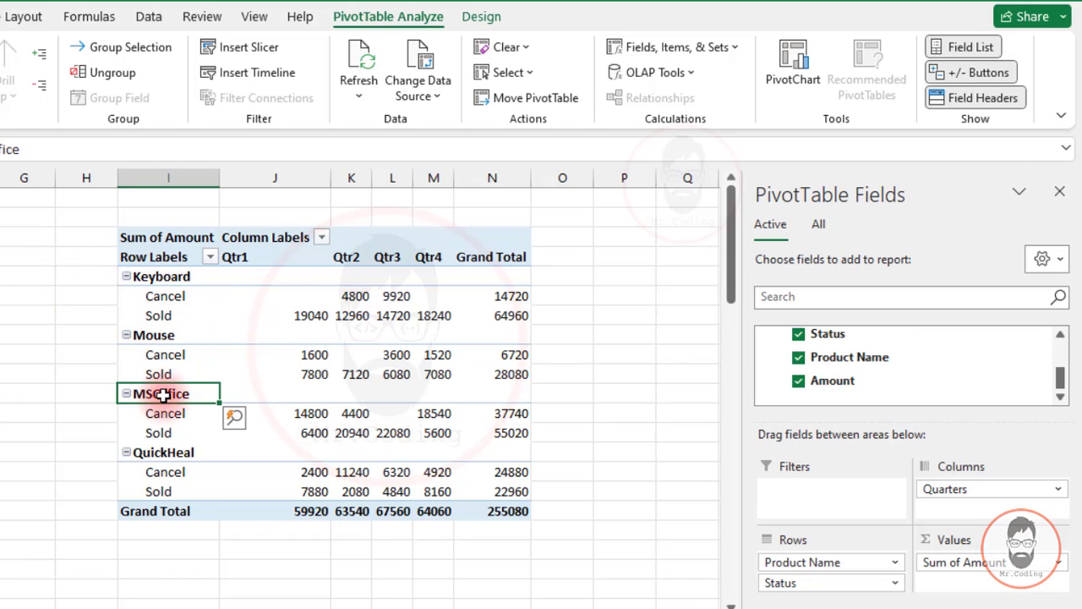
{"action": "left_click", "coordinate": [163, 452]}
{"action": "left_click", "coordinate": [156, 394]}
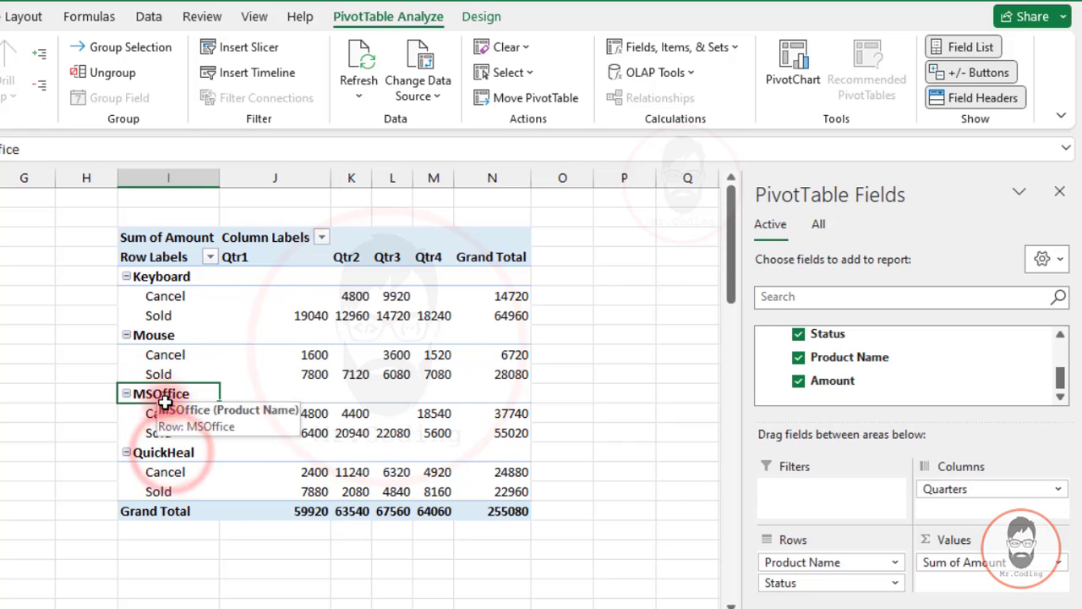
{"action": "left_click", "coordinate": [169, 457]}
{"action": "left_click", "coordinate": [88, 438]}
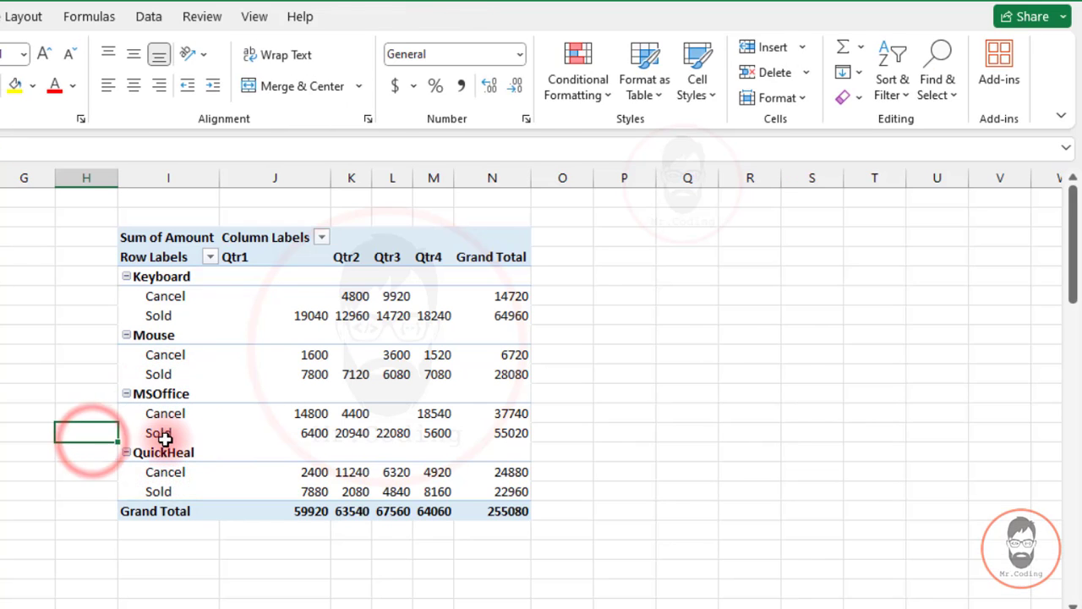
{"action": "left_click", "coordinate": [163, 452]}
{"action": "left_click", "coordinate": [158, 491]}
{"action": "left_click", "coordinate": [129, 279]}
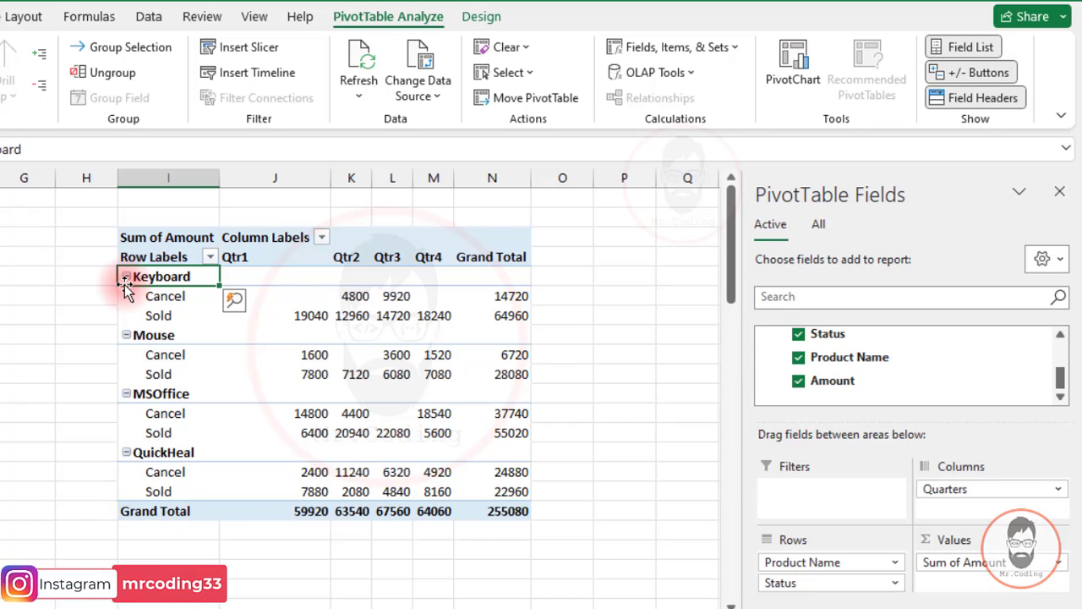
{"action": "left_click", "coordinate": [122, 296]}
{"action": "left_click", "coordinate": [123, 296]}
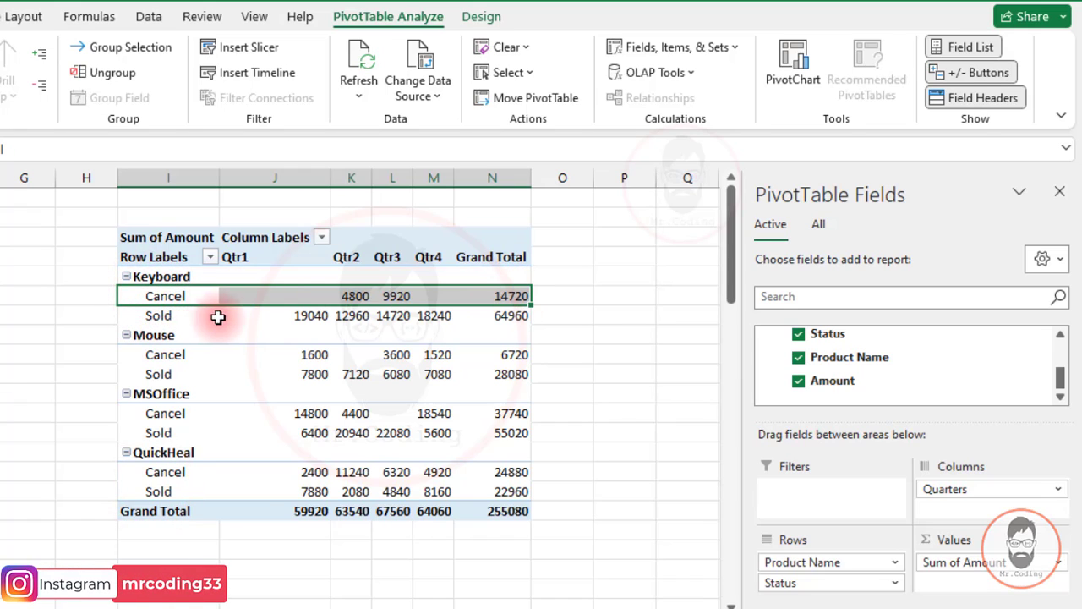
Create a set named ProductSet from the PivotTable's row items, replacing the fields currently in the row area
{"action": "left_click", "coordinate": [169, 294]}
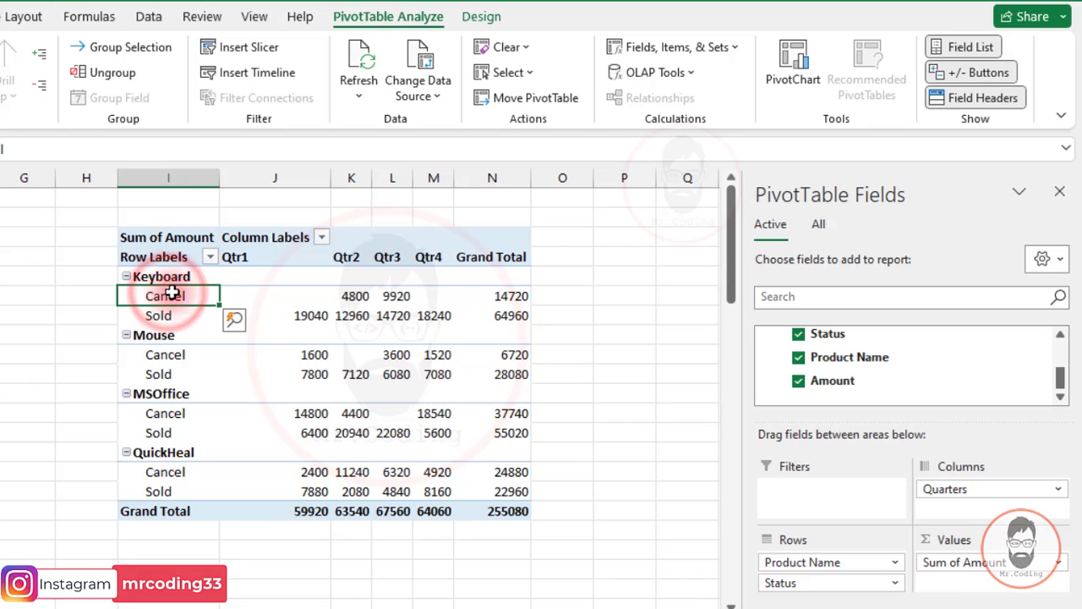
{"action": "left_click", "coordinate": [685, 46]}
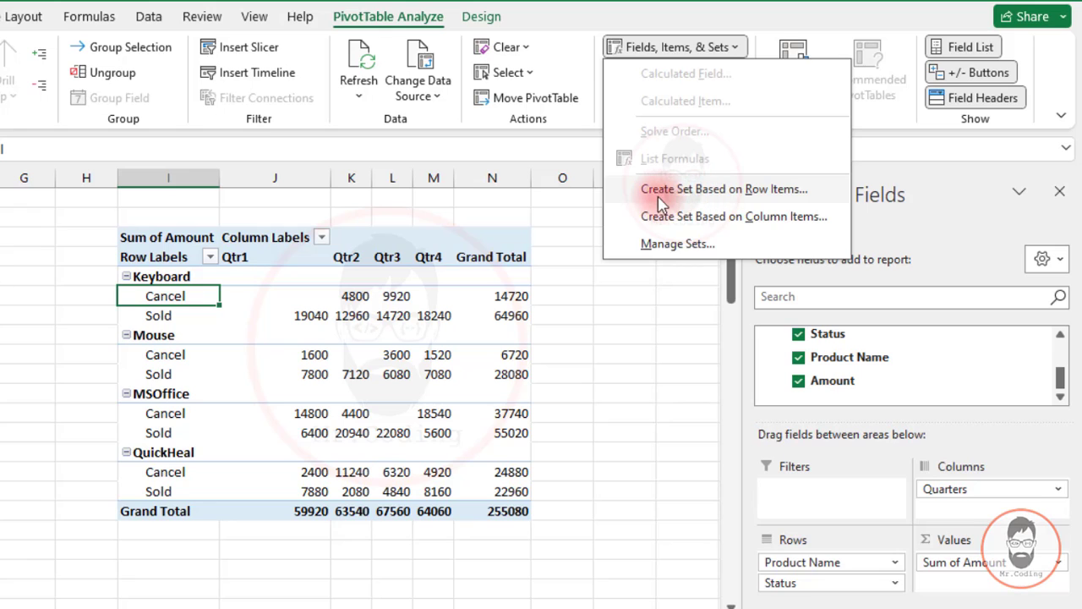
{"action": "left_click", "coordinate": [757, 191]}
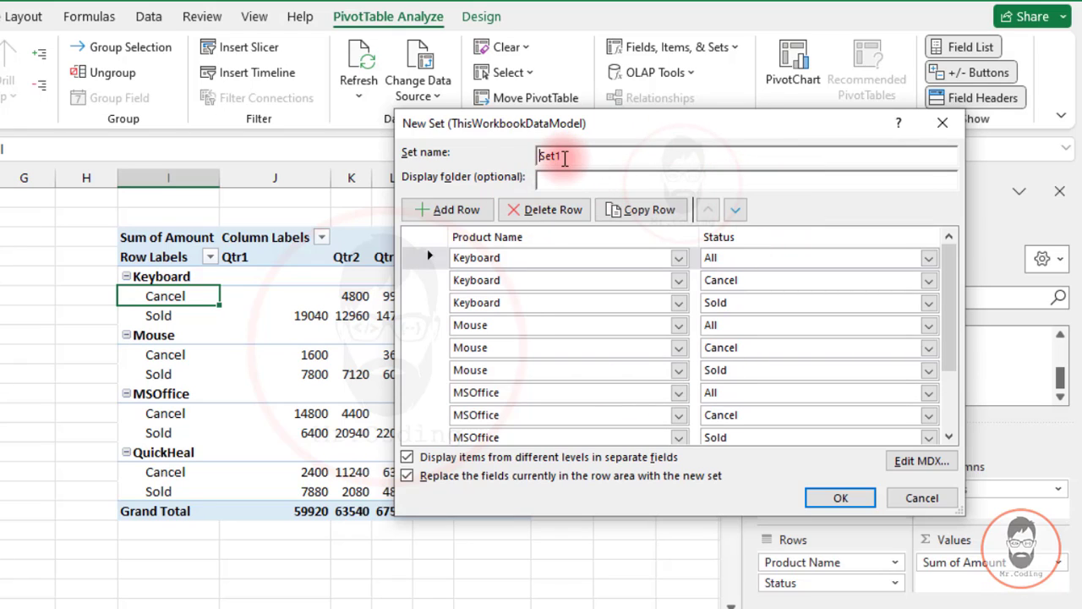
{"action": "left_click_drag", "start_coordinate": [565, 159], "coordinate": [524, 155]}
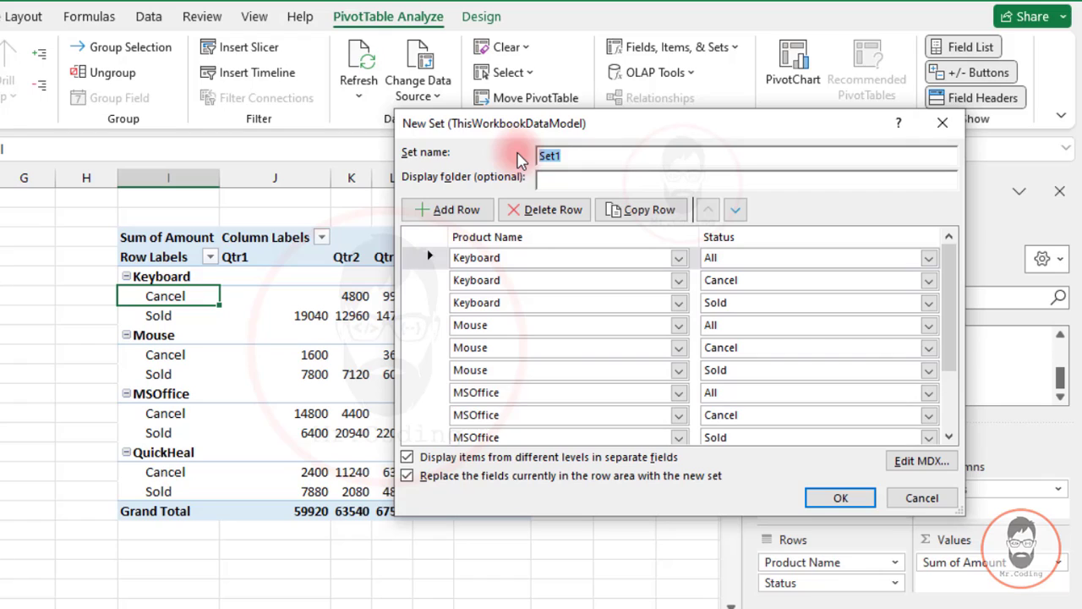
{"action": "type", "text": "ProductSet"}
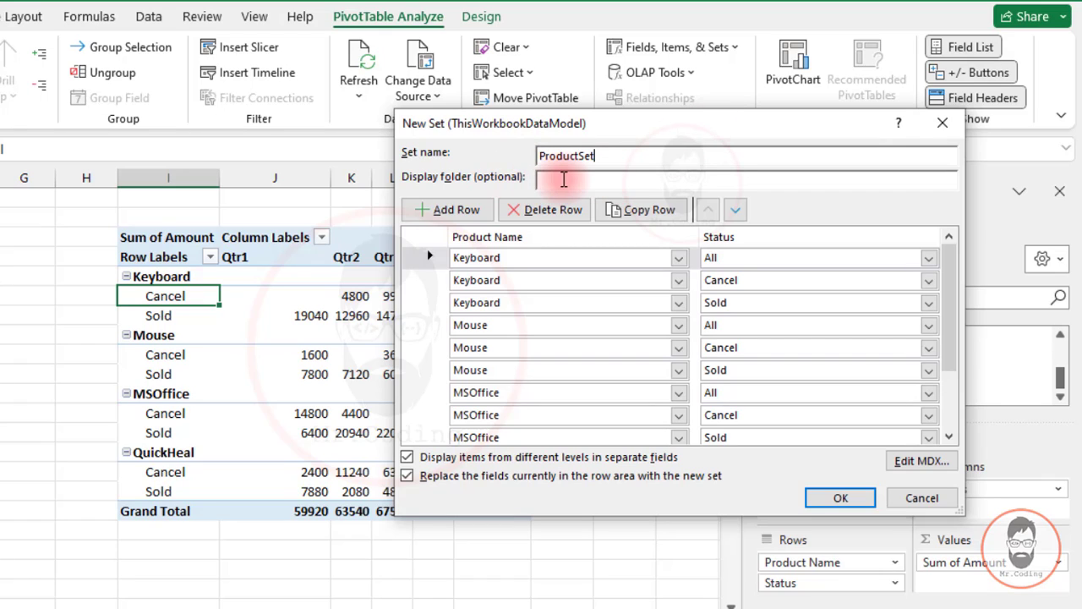
{"action": "left_click_drag", "start_coordinate": [684, 129], "coordinate": [491, 140]}
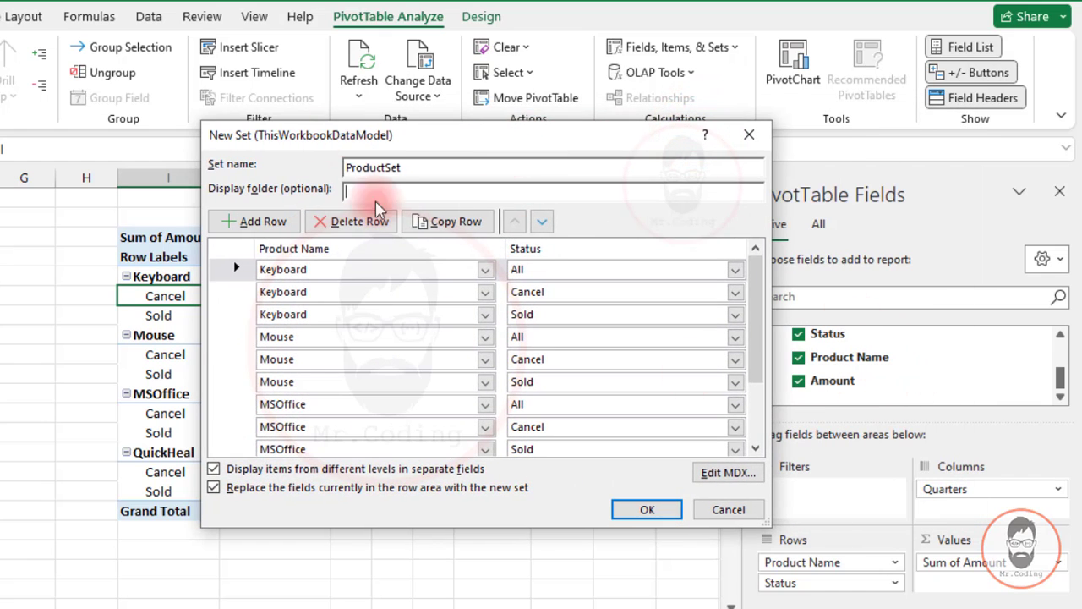
{"action": "left_click_drag", "start_coordinate": [309, 135], "coordinate": [493, 140]}
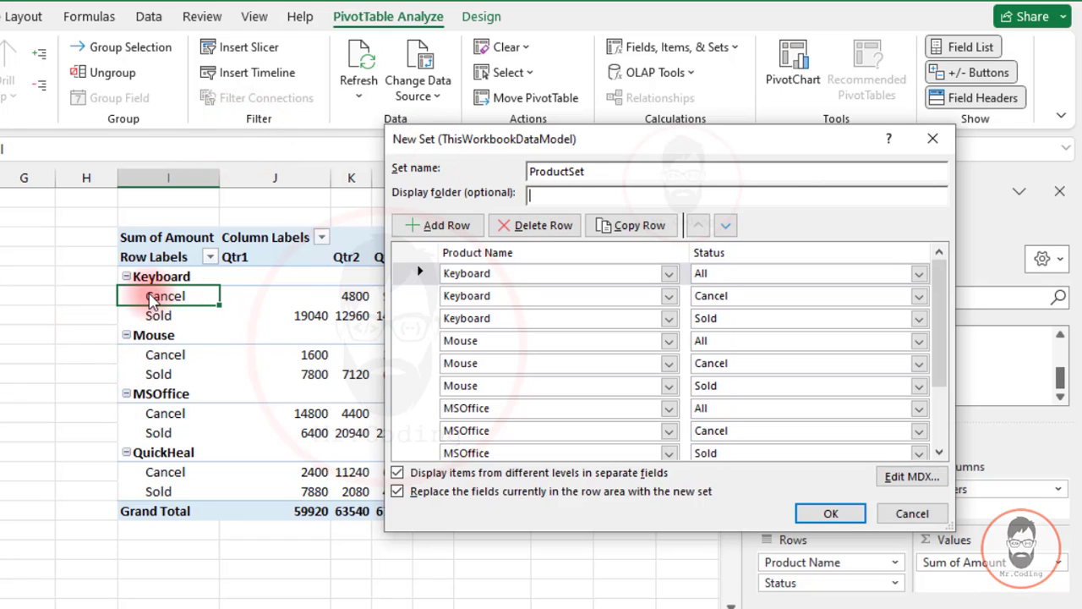
{"action": "left_click_drag", "start_coordinate": [414, 138], "coordinate": [512, 131]}
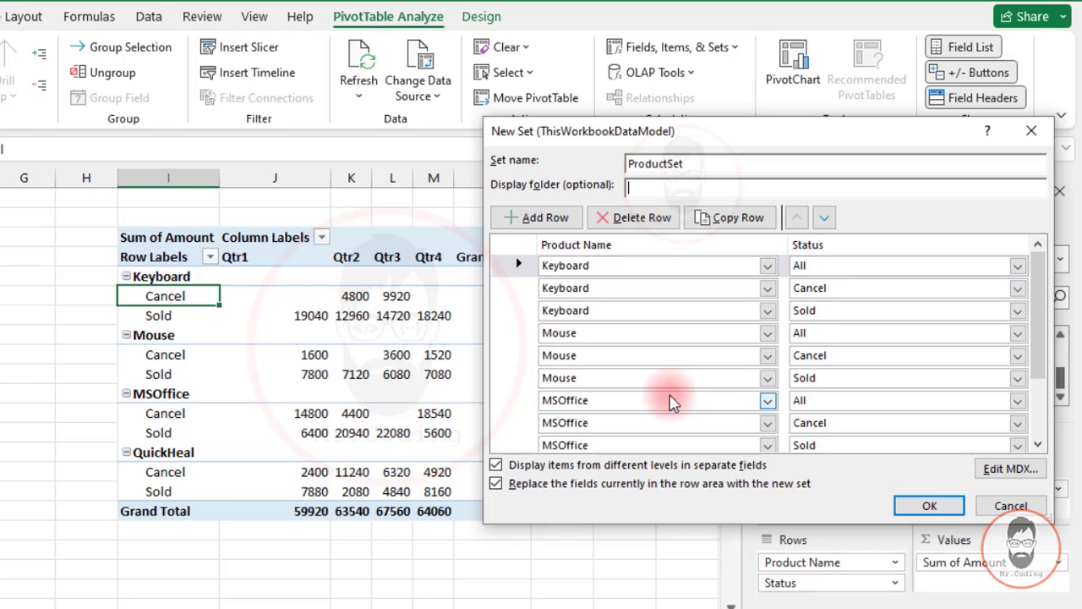
{"action": "left_click", "coordinate": [928, 506]}
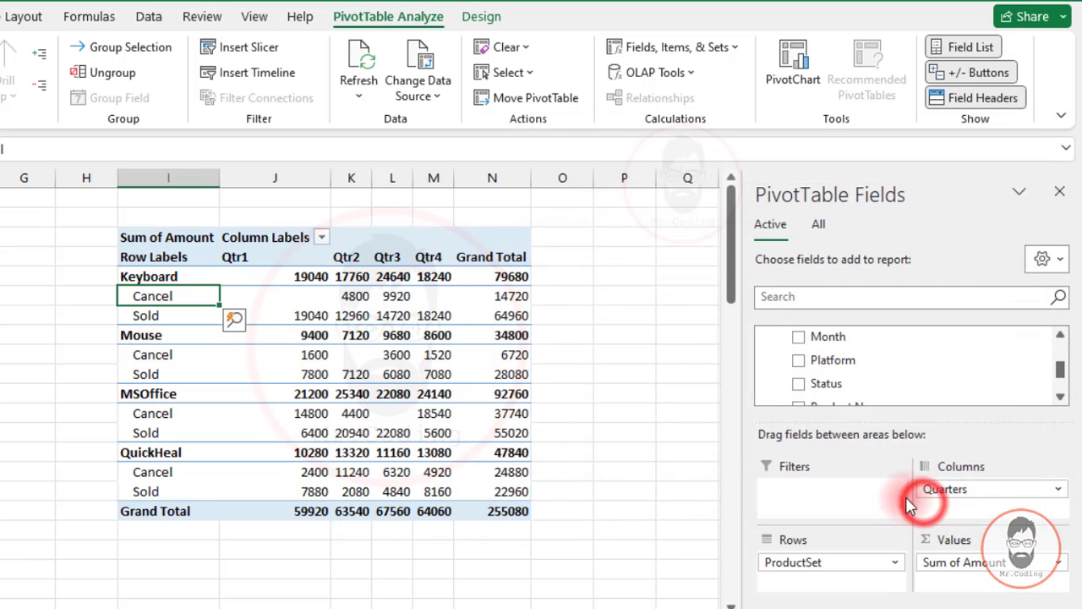
Try to create another set based on the PivotTable's row items
{"action": "left_click", "coordinate": [306, 275]}
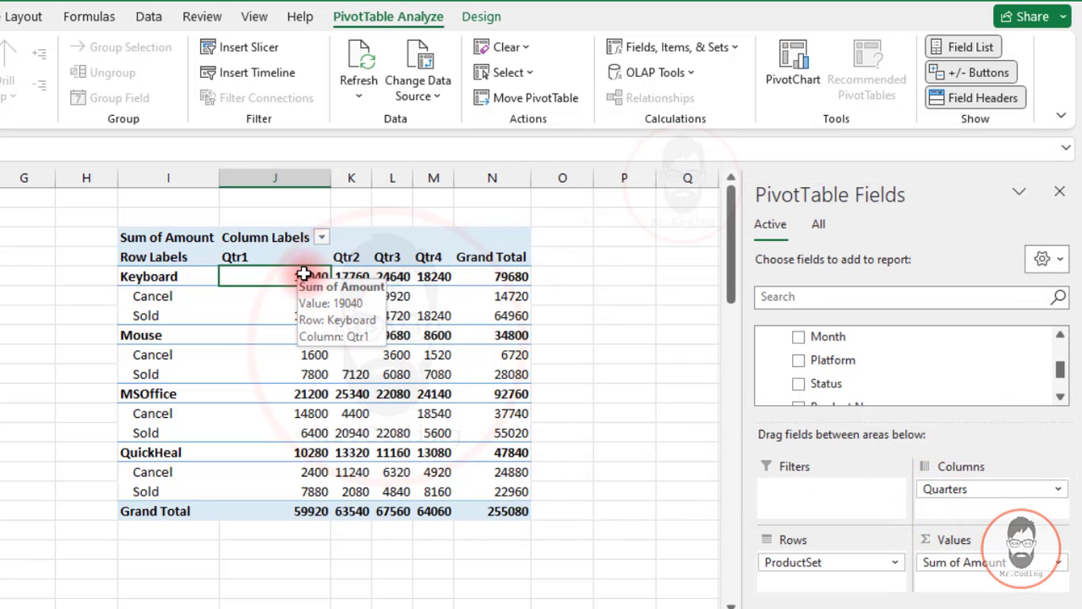
{"action": "left_click_drag", "start_coordinate": [303, 275], "coordinate": [483, 273]}
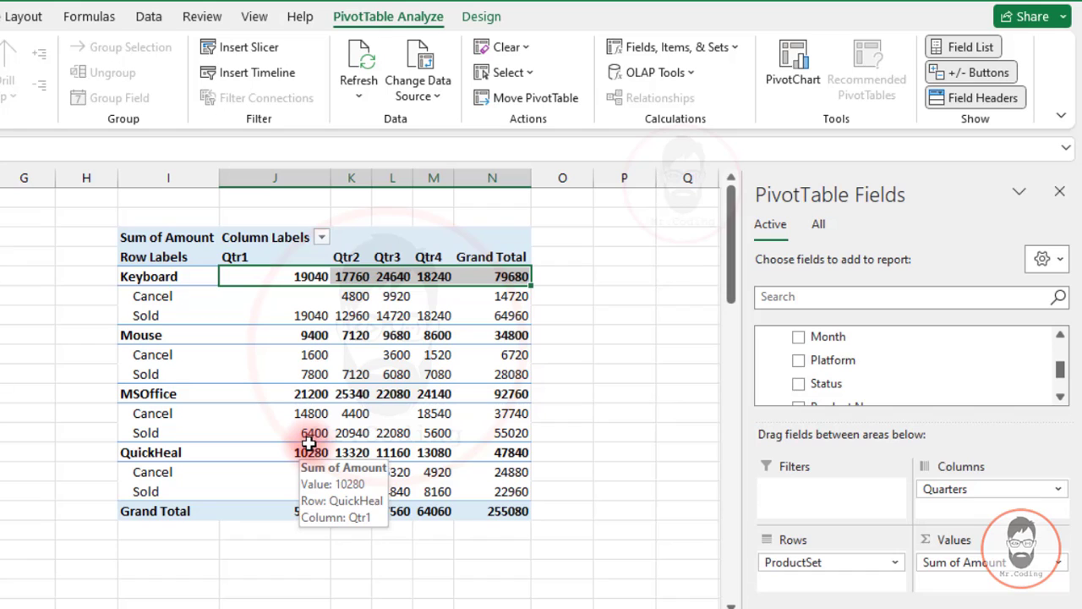
{"action": "left_click", "coordinate": [672, 48]}
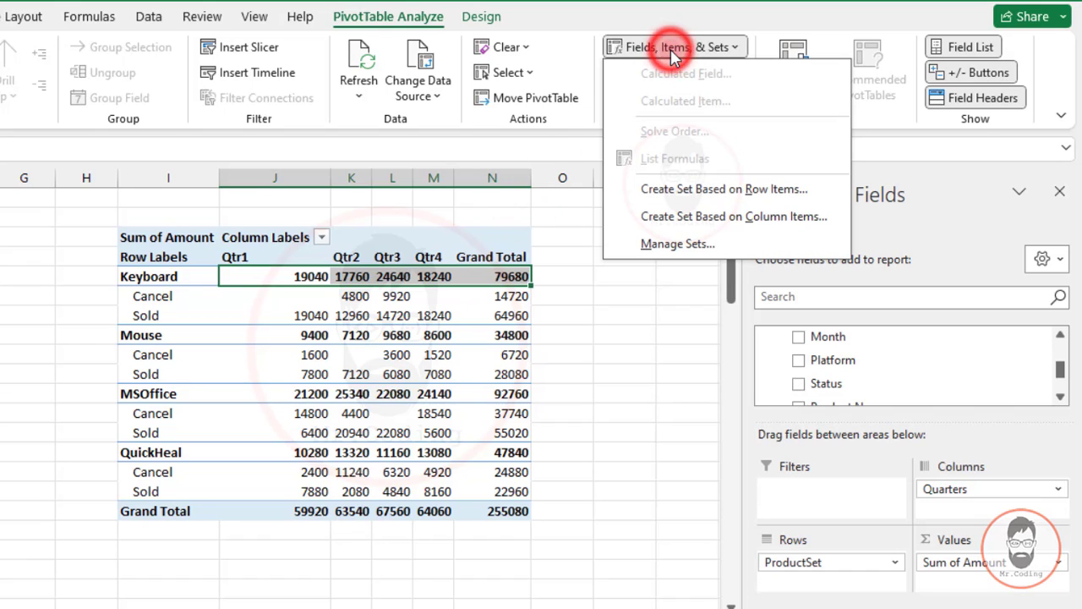
{"action": "left_click", "coordinate": [749, 192]}
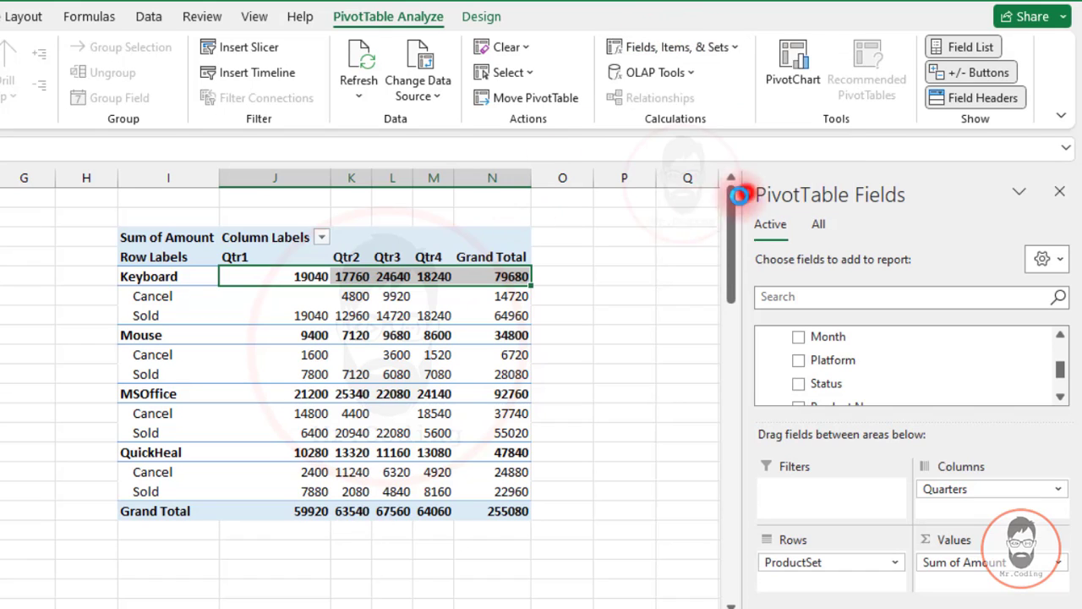
{"action": "left_click_drag", "start_coordinate": [271, 359], "coordinate": [249, 371]}
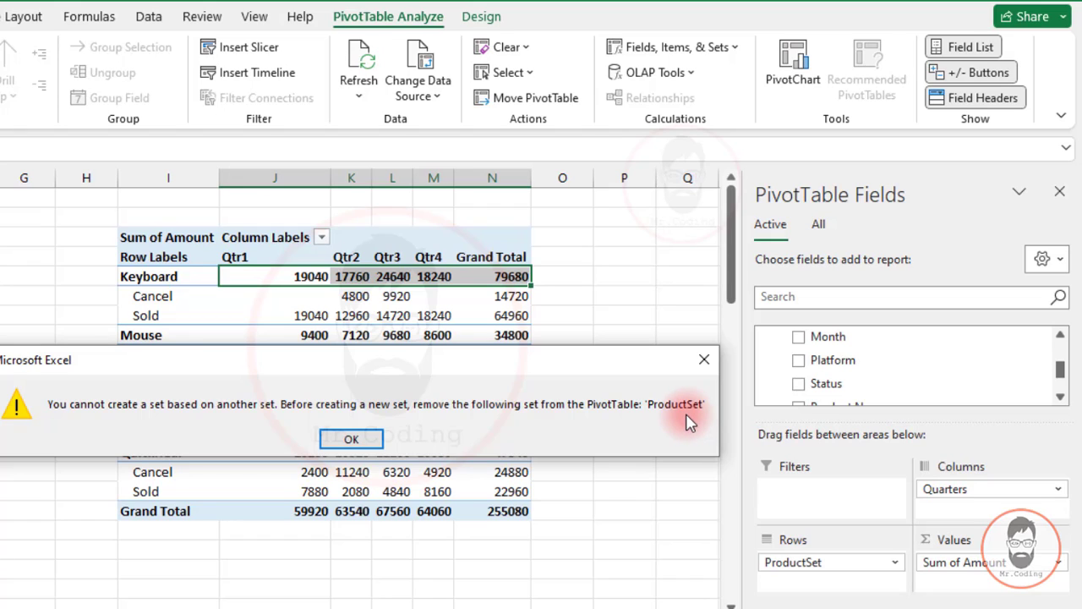
{"action": "left_click", "coordinate": [701, 359]}
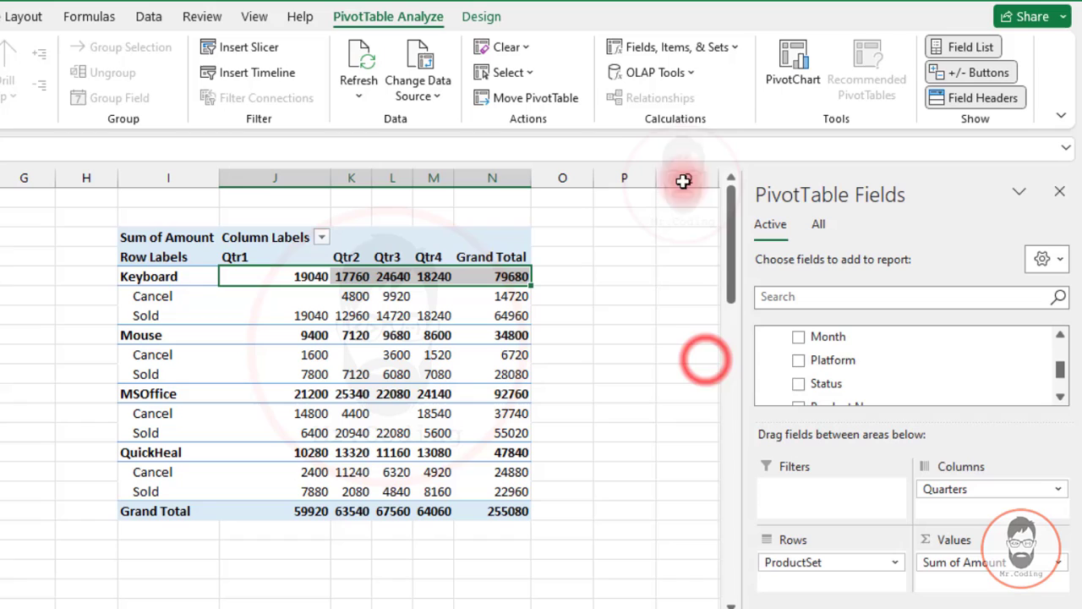
Call up ProductSet for editing from the Set Manager
{"action": "left_click", "coordinate": [687, 50]}
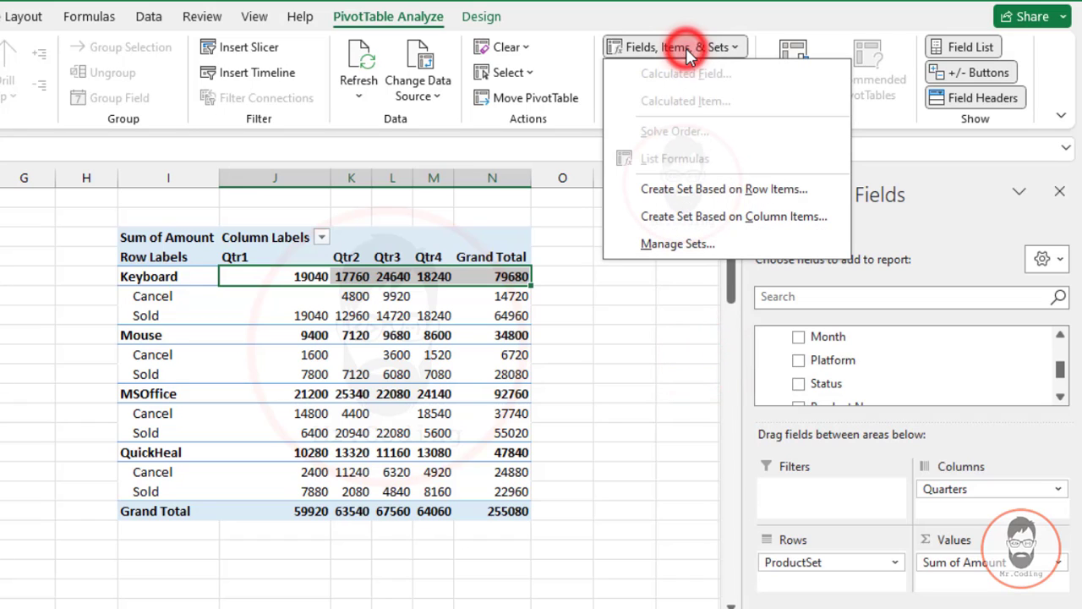
{"action": "left_click", "coordinate": [674, 245]}
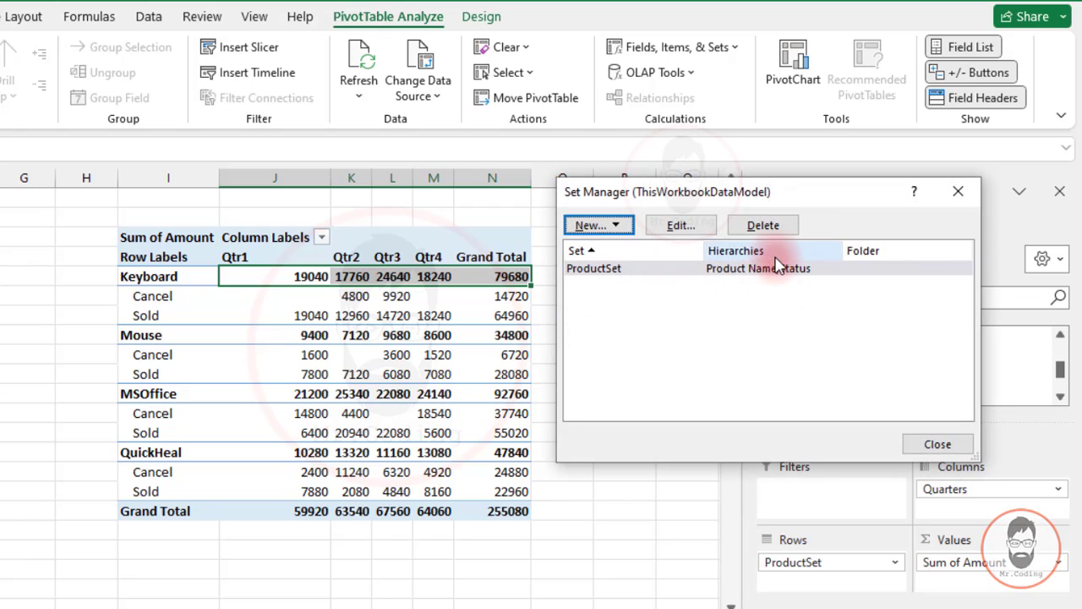
{"action": "left_click_drag", "start_coordinate": [781, 188], "coordinate": [737, 188]}
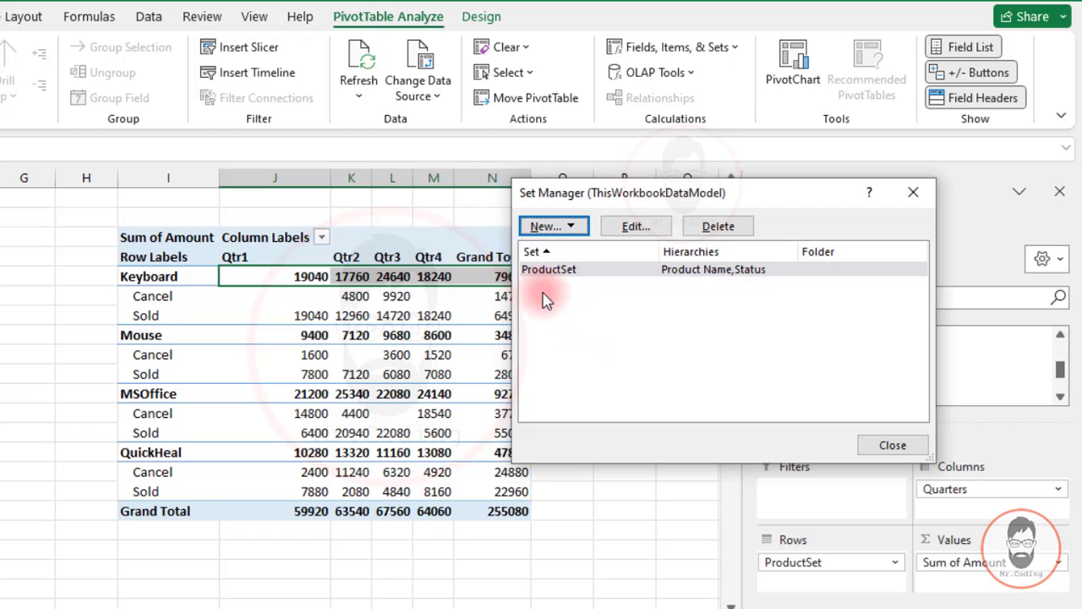
{"action": "left_click", "coordinate": [612, 270]}
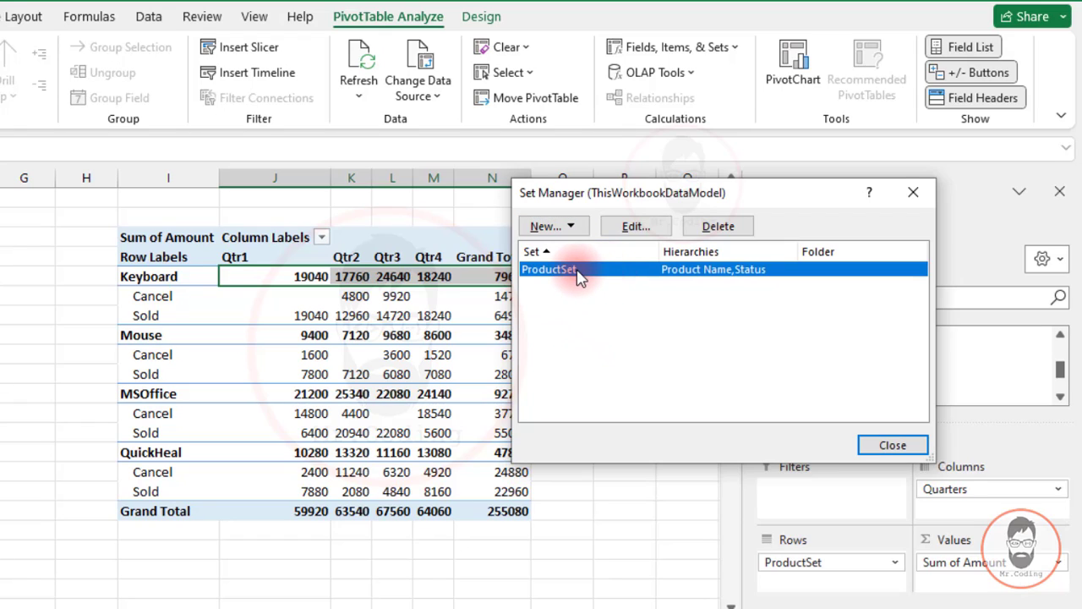
{"action": "left_click", "coordinate": [636, 227]}
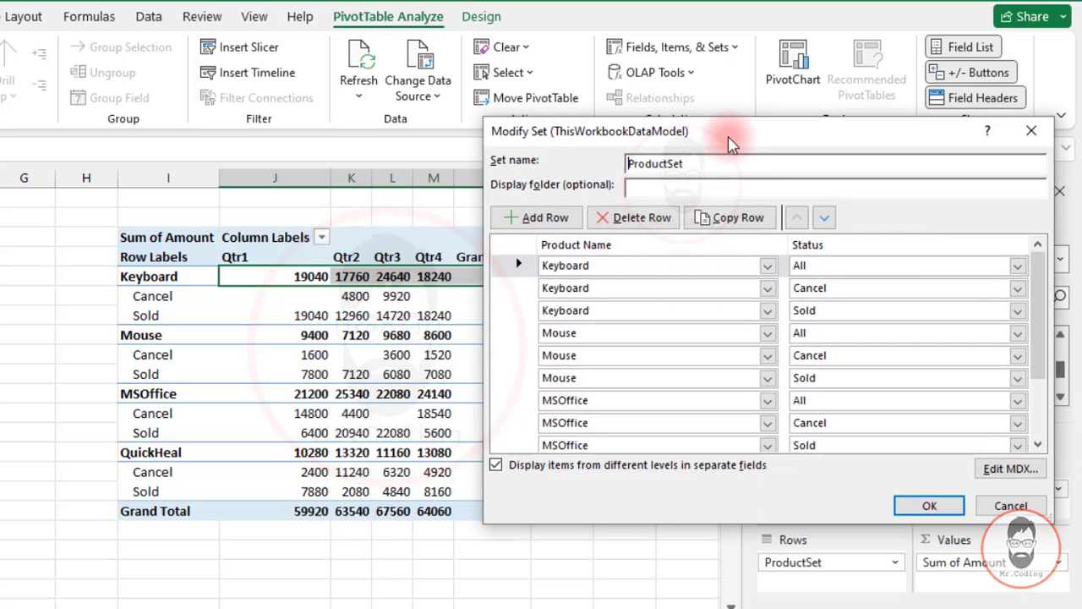
{"action": "left_click_drag", "start_coordinate": [729, 137], "coordinate": [659, 133]}
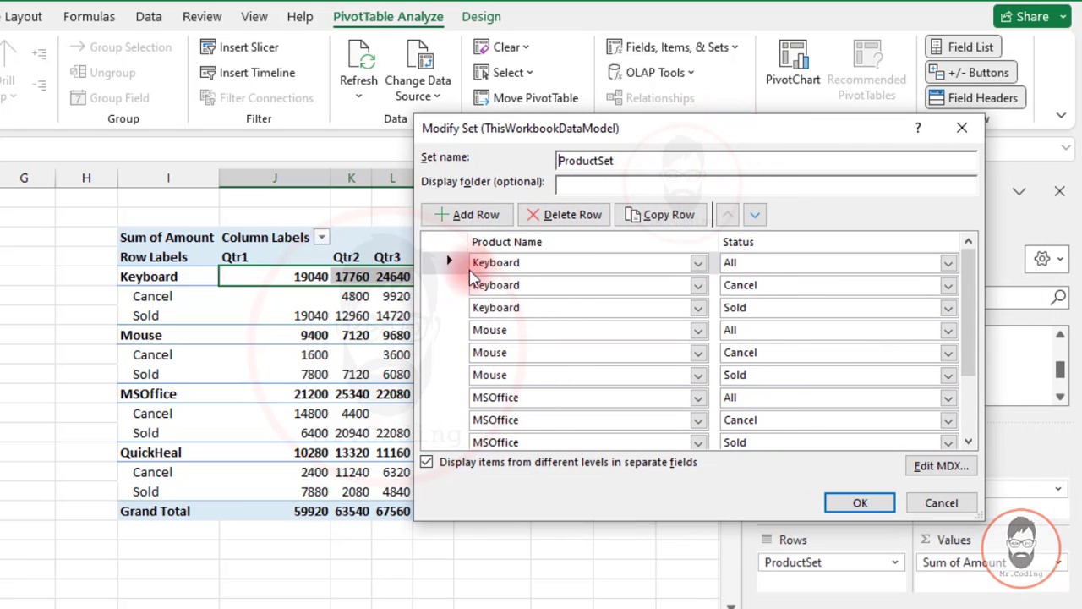
Delete the All status rows for Keyboard, Mouse, MSOffice and QuickHeal from ProductSet and save the set
{"action": "left_click", "coordinate": [748, 266]}
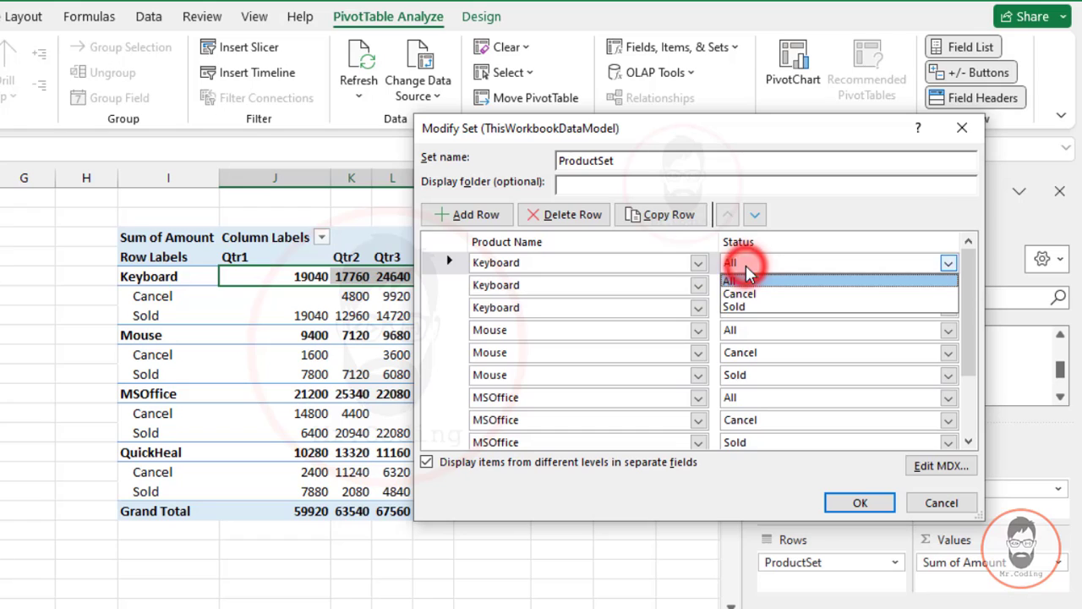
{"action": "left_click", "coordinate": [720, 261]}
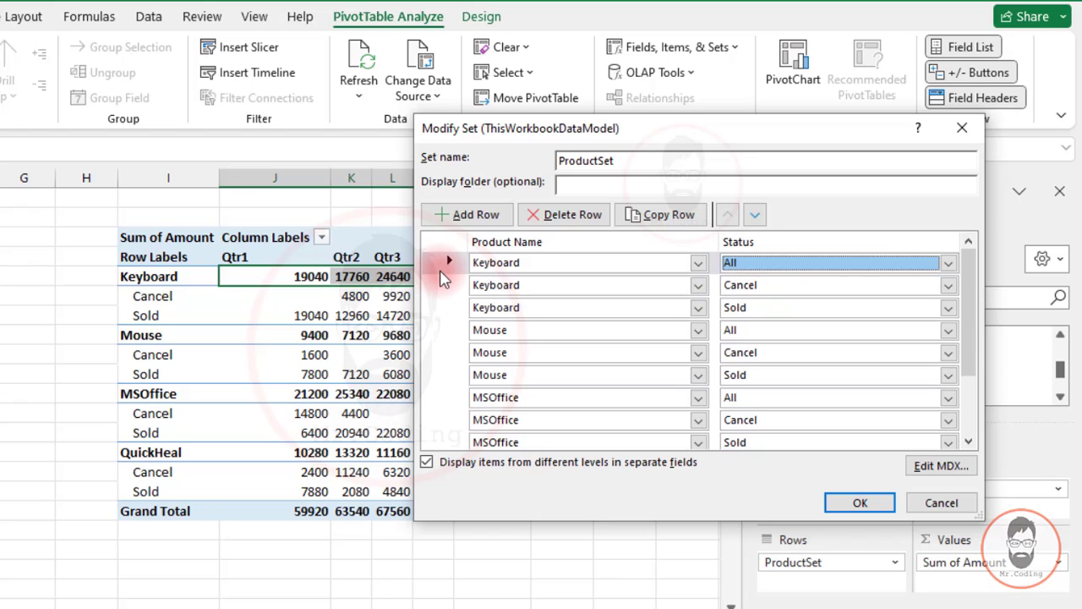
{"action": "left_click", "coordinate": [446, 264]}
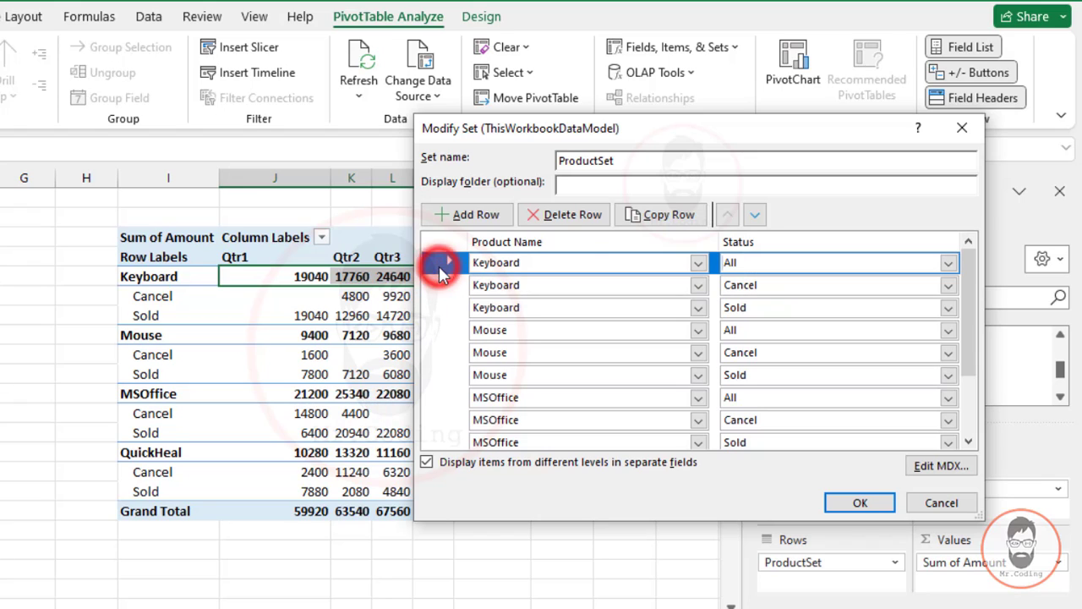
{"action": "left_click", "coordinate": [564, 215]}
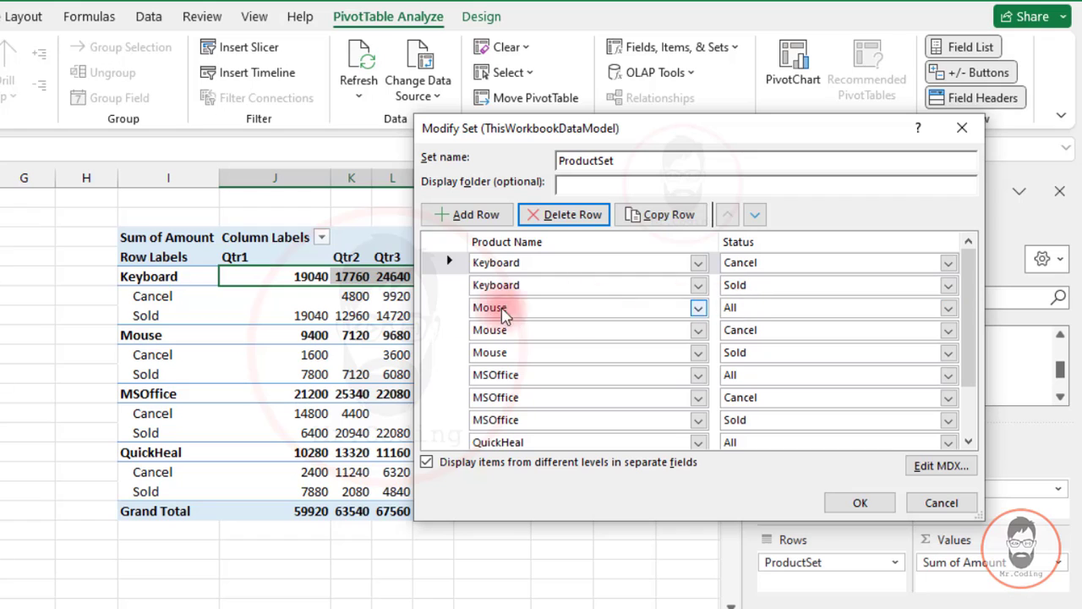
{"action": "left_click", "coordinate": [447, 309]}
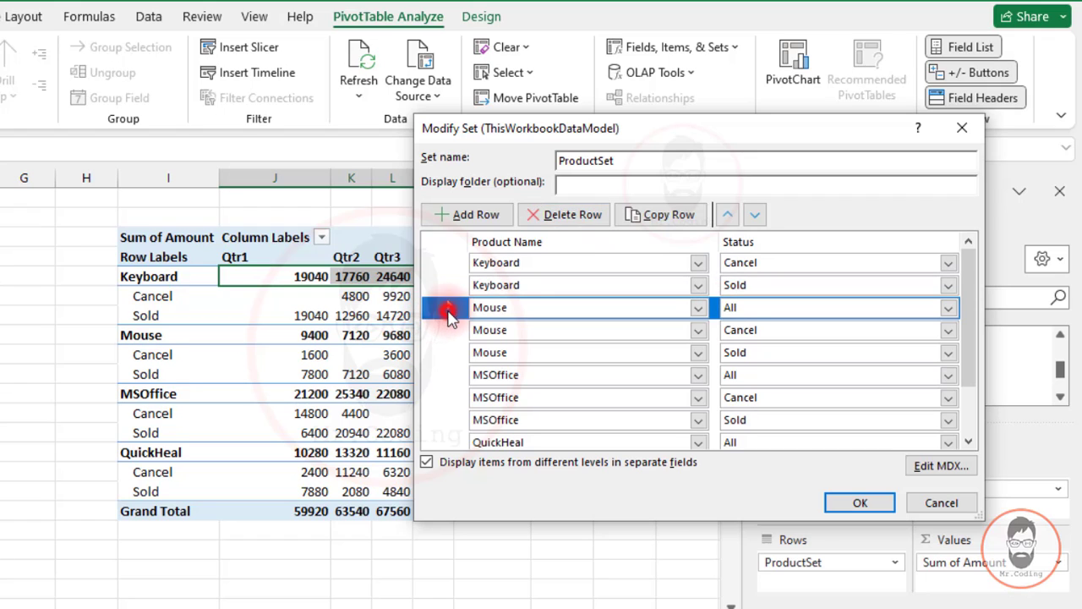
{"action": "left_click", "coordinate": [565, 214]}
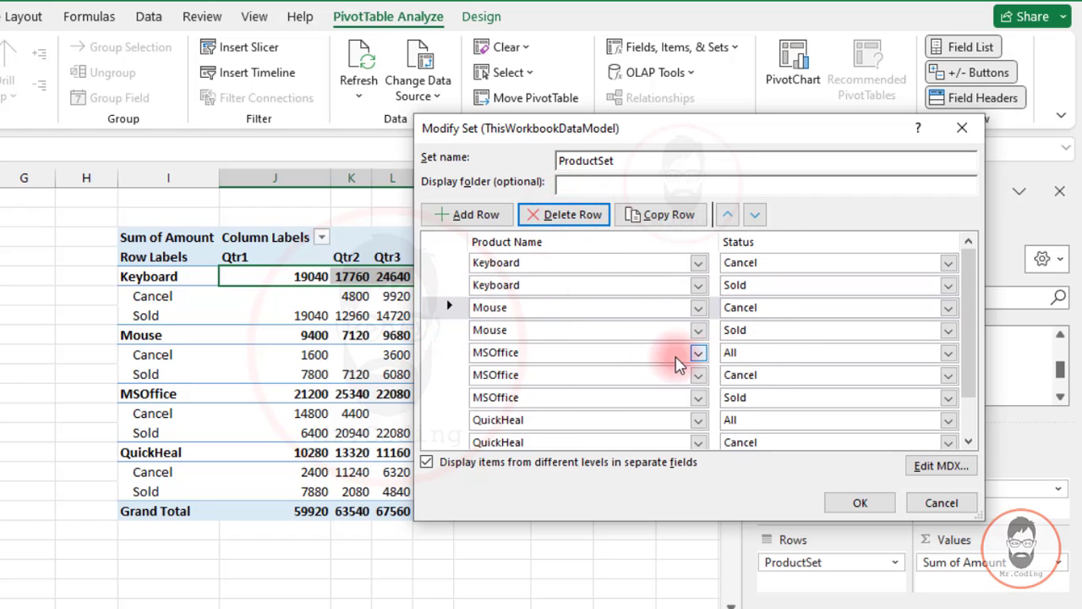
{"action": "left_click", "coordinate": [444, 354]}
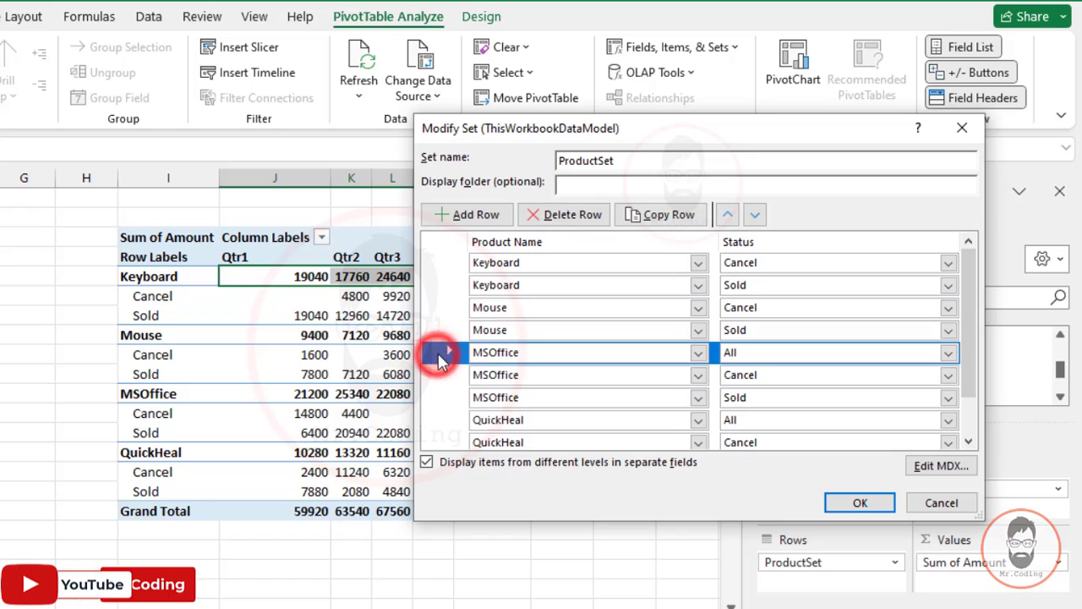
{"action": "left_click", "coordinate": [560, 217]}
{"action": "left_click", "coordinate": [441, 398]}
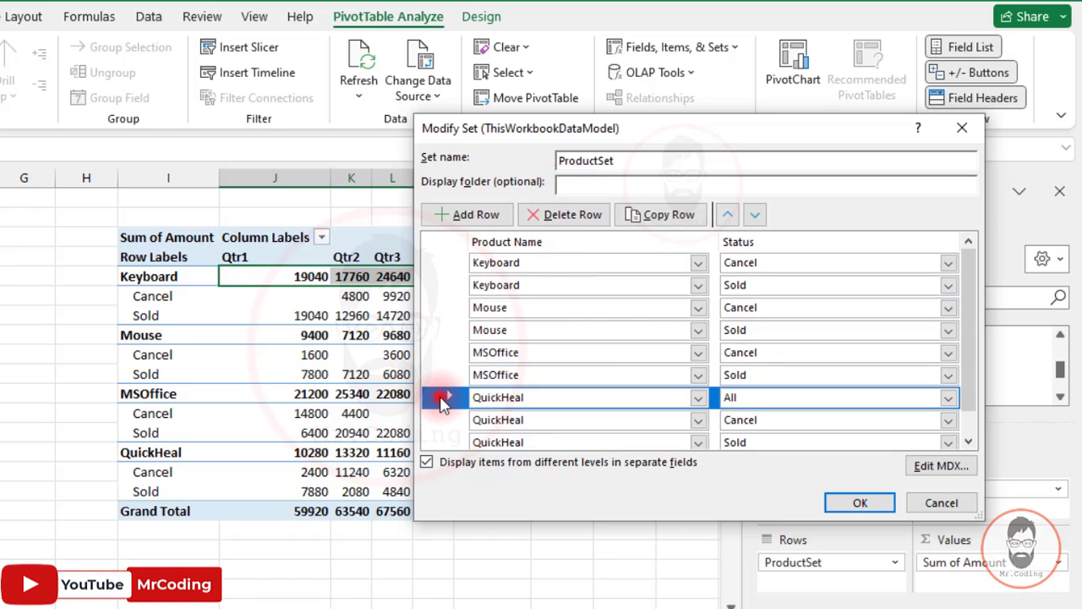
{"action": "left_click", "coordinate": [573, 217]}
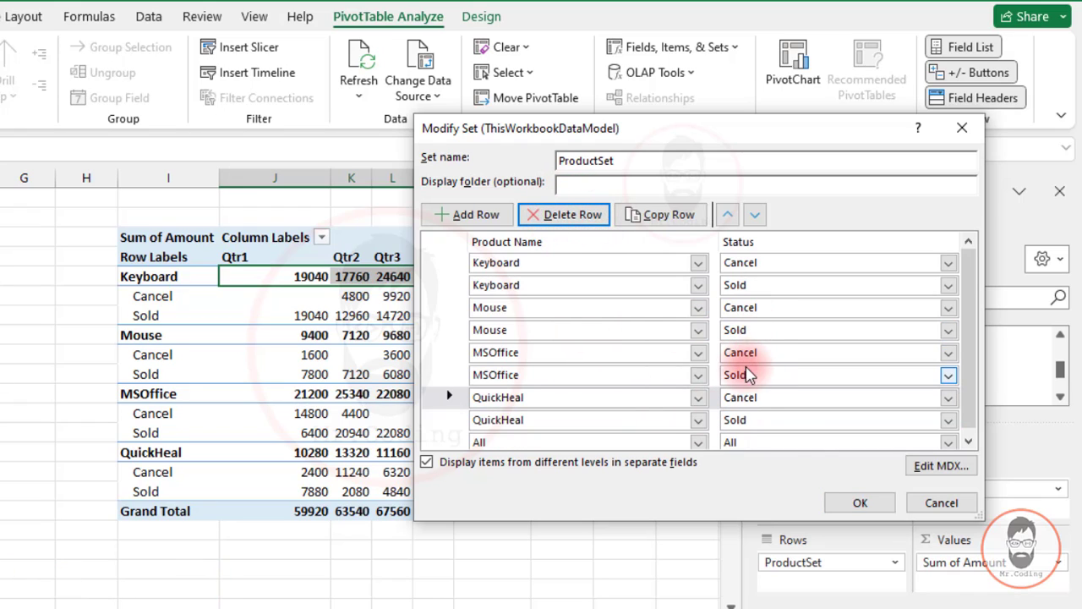
{"action": "left_click", "coordinate": [862, 503]}
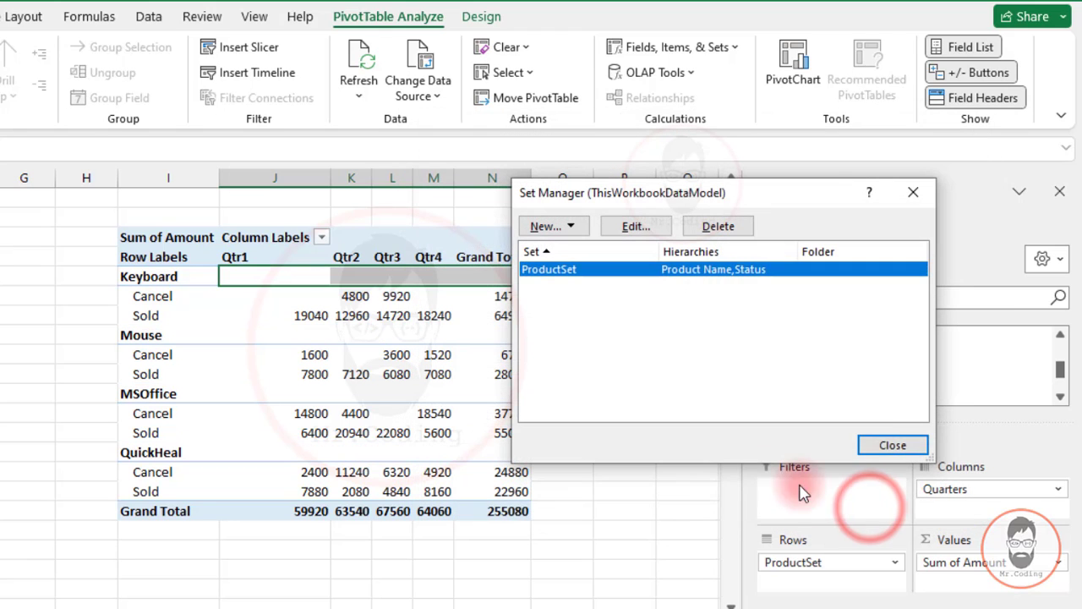
{"action": "left_click", "coordinate": [885, 446]}
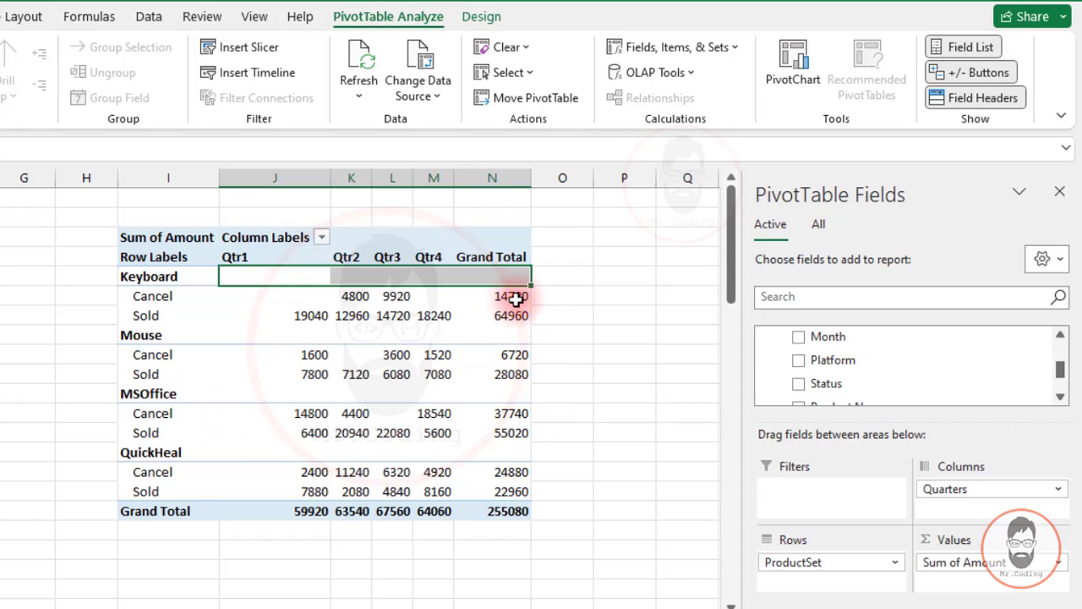
Reopen ProductSet for editing from the Set Manager and move the Mouse Cancel row directly below the Keyboard Cancel row
{"action": "mouse_move", "coordinate": [328, 278]}
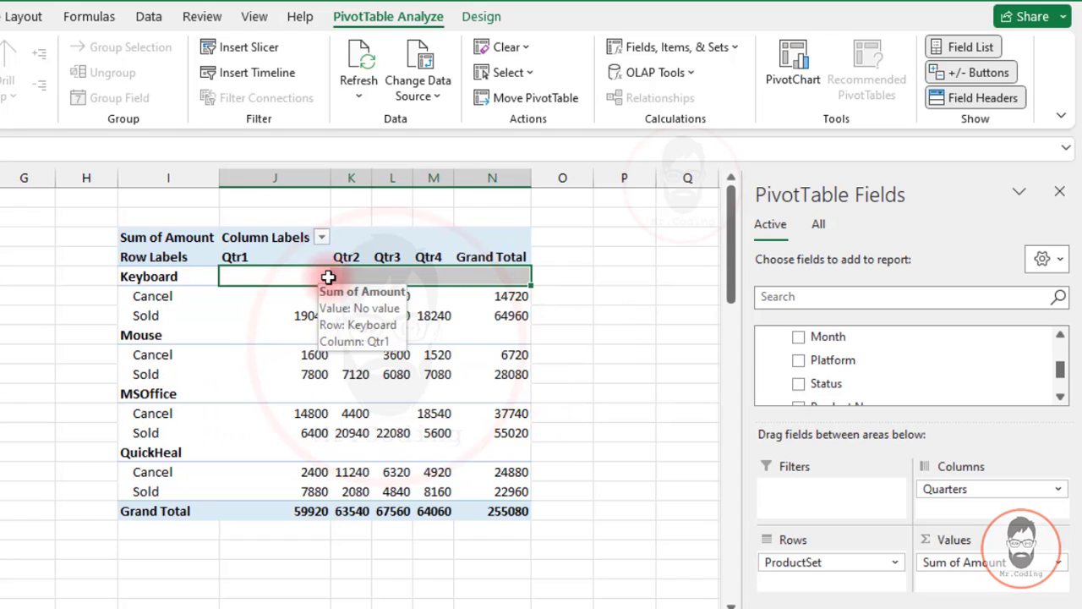
{"action": "left_click", "coordinate": [711, 47]}
{"action": "left_click", "coordinate": [715, 48]}
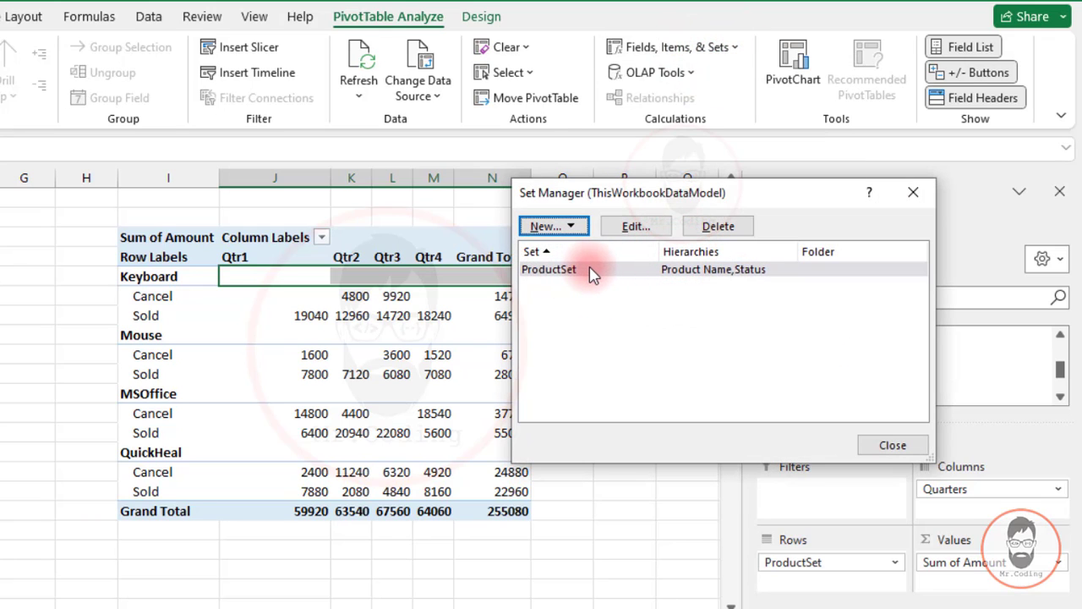
{"action": "left_click", "coordinate": [613, 270]}
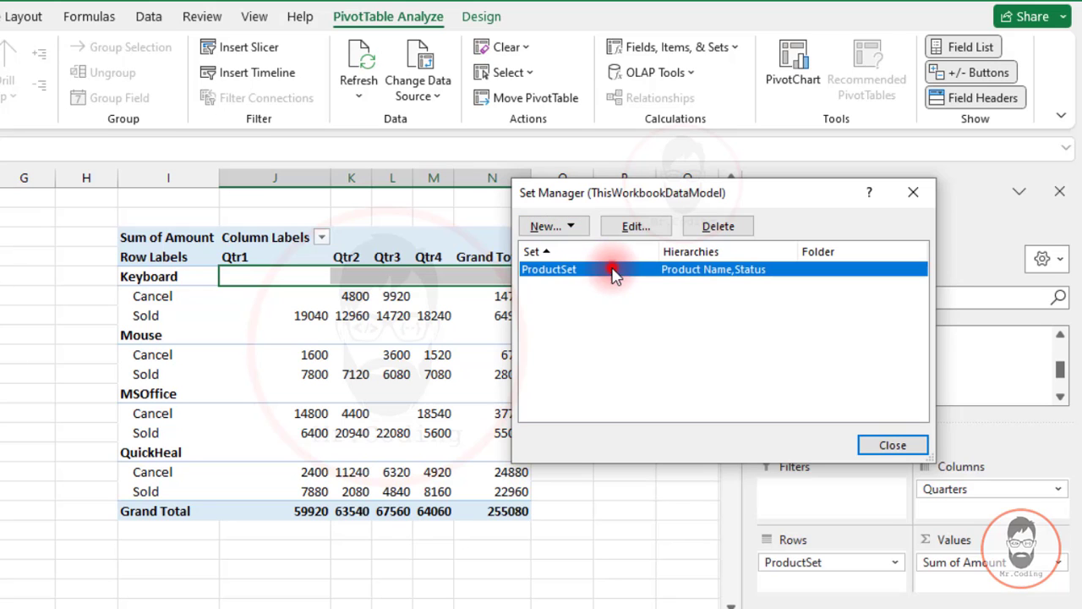
{"action": "left_click", "coordinate": [632, 230]}
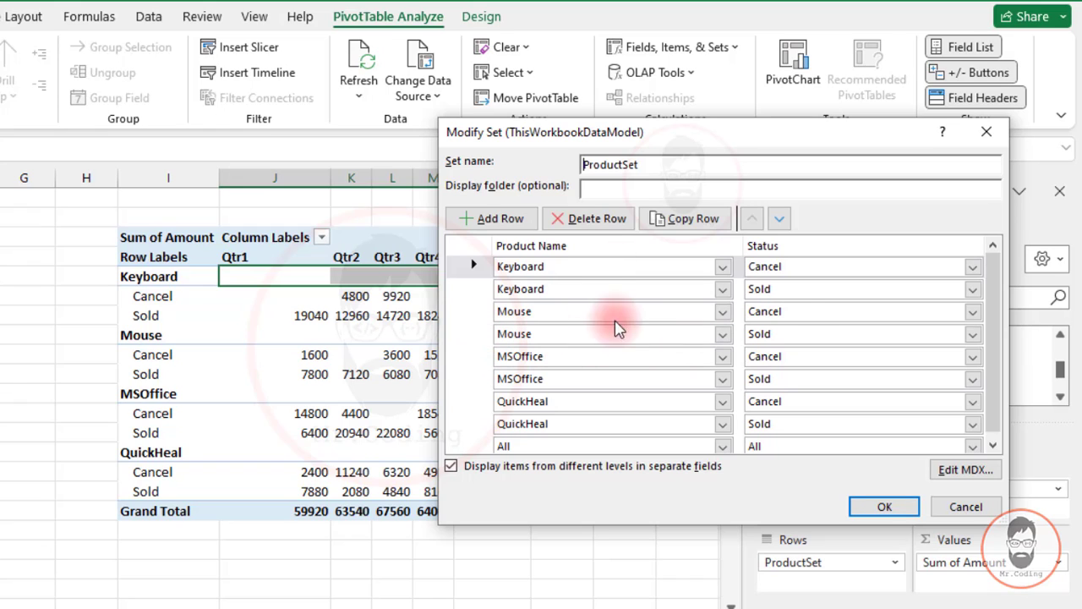
{"action": "left_click", "coordinate": [472, 312]}
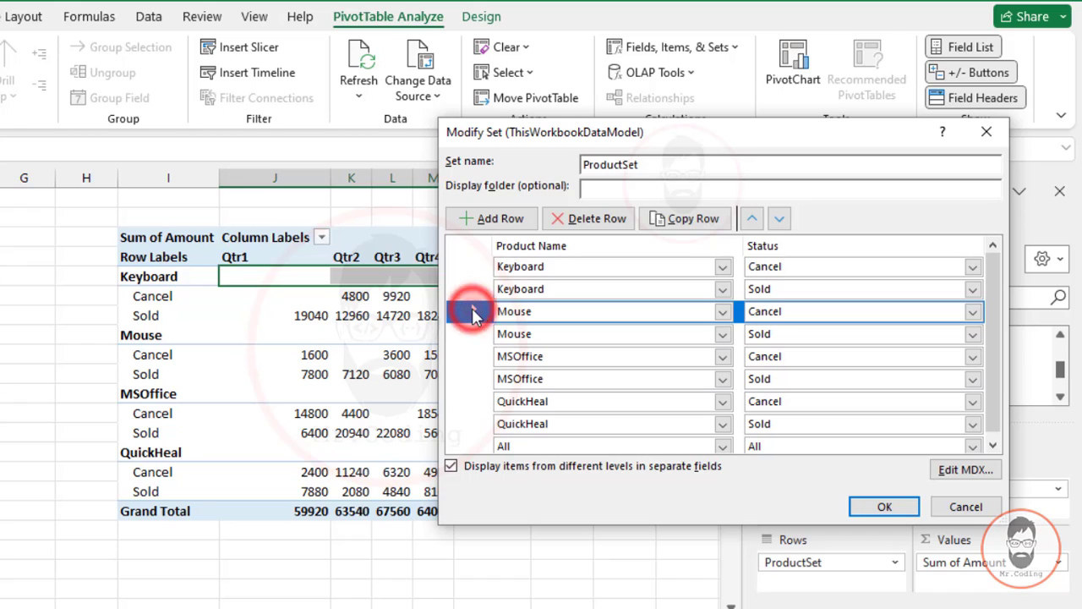
{"action": "left_click", "coordinate": [751, 219]}
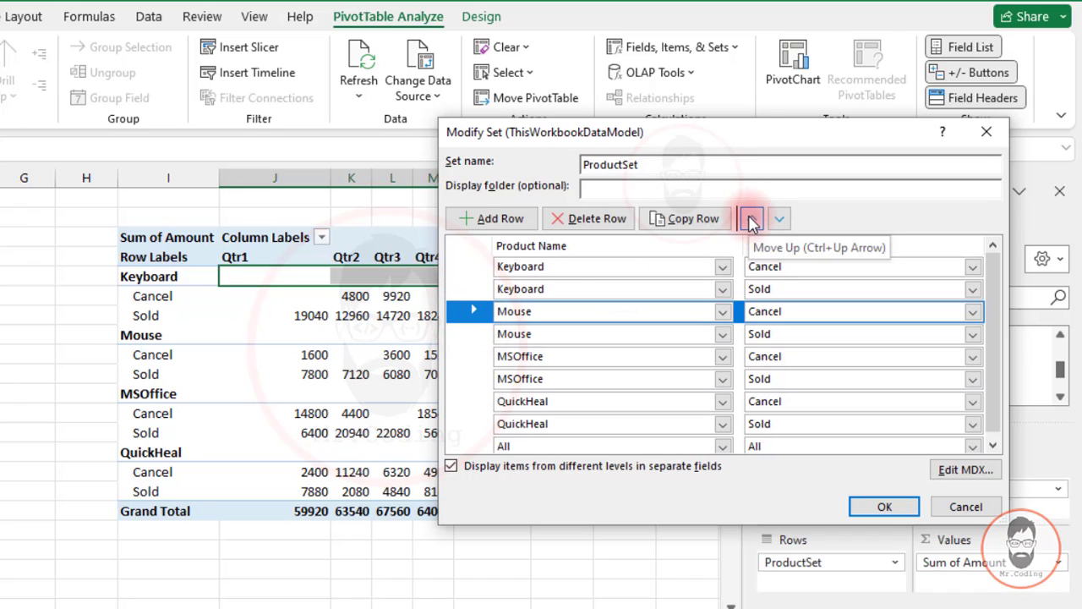
{"action": "left_click", "coordinate": [752, 219]}
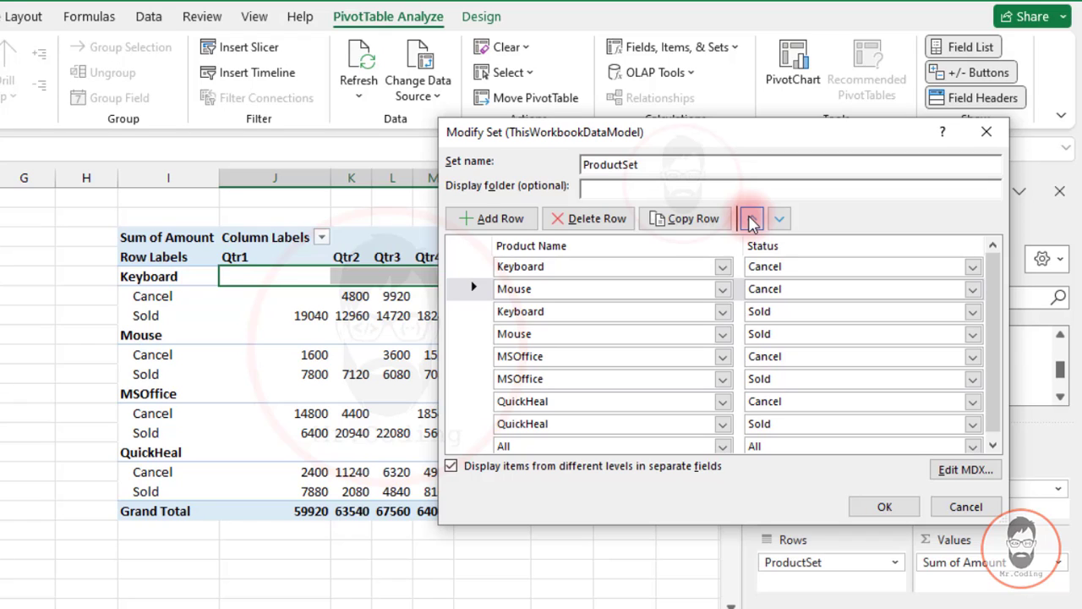
Move the MSOffice and QuickHeal Cancel rows up, in that order, so they directly follow the Mouse Cancel row
{"action": "left_click", "coordinate": [463, 361]}
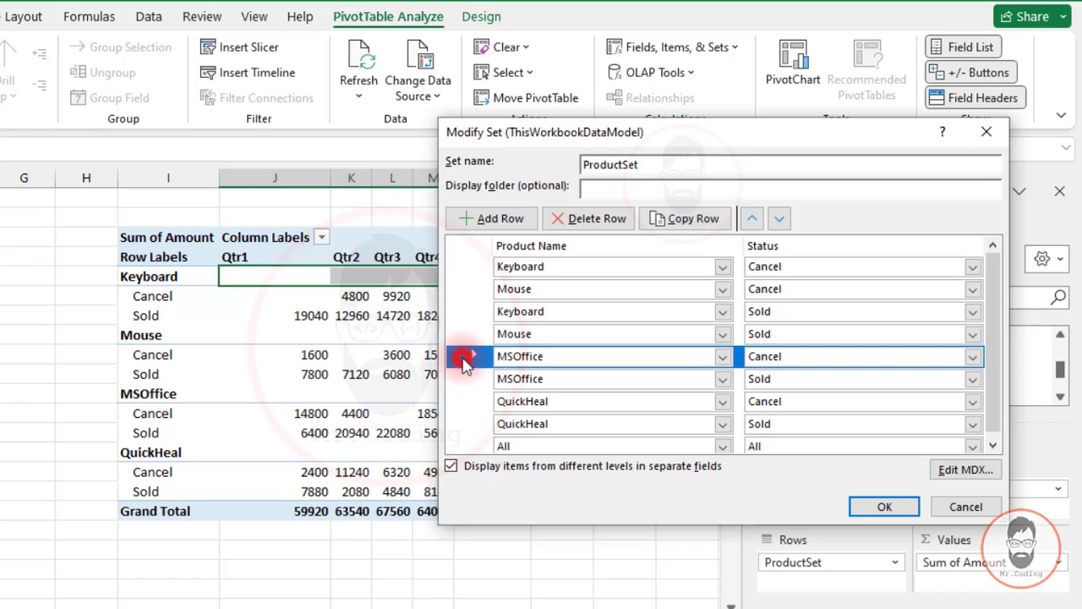
{"action": "left_click", "coordinate": [752, 219]}
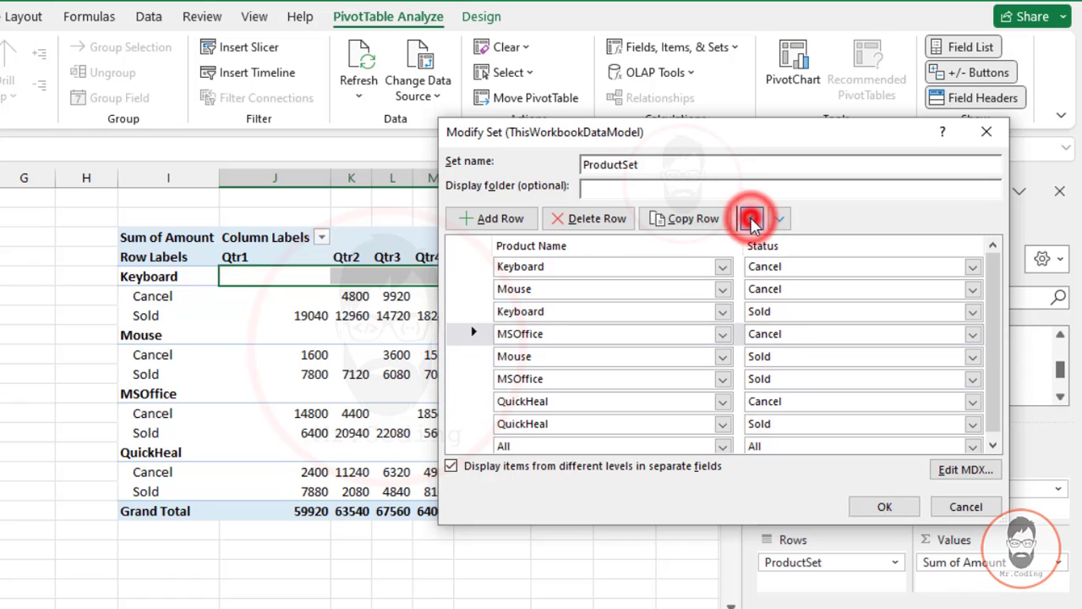
{"action": "left_click", "coordinate": [751, 219]}
{"action": "left_click", "coordinate": [465, 402]}
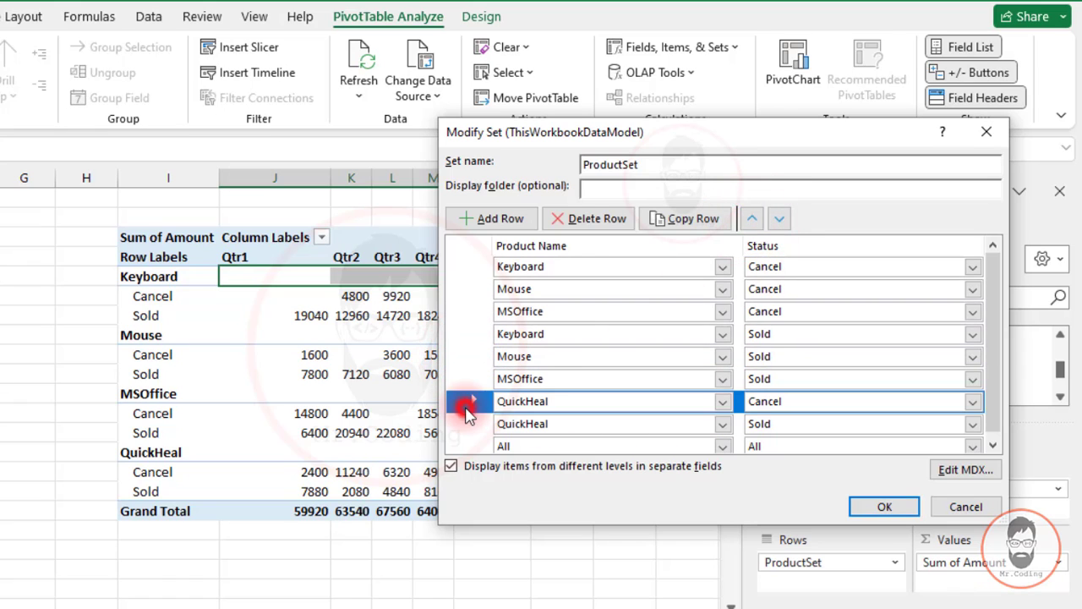
{"action": "left_click", "coordinate": [752, 219]}
{"action": "left_click", "coordinate": [751, 219]}
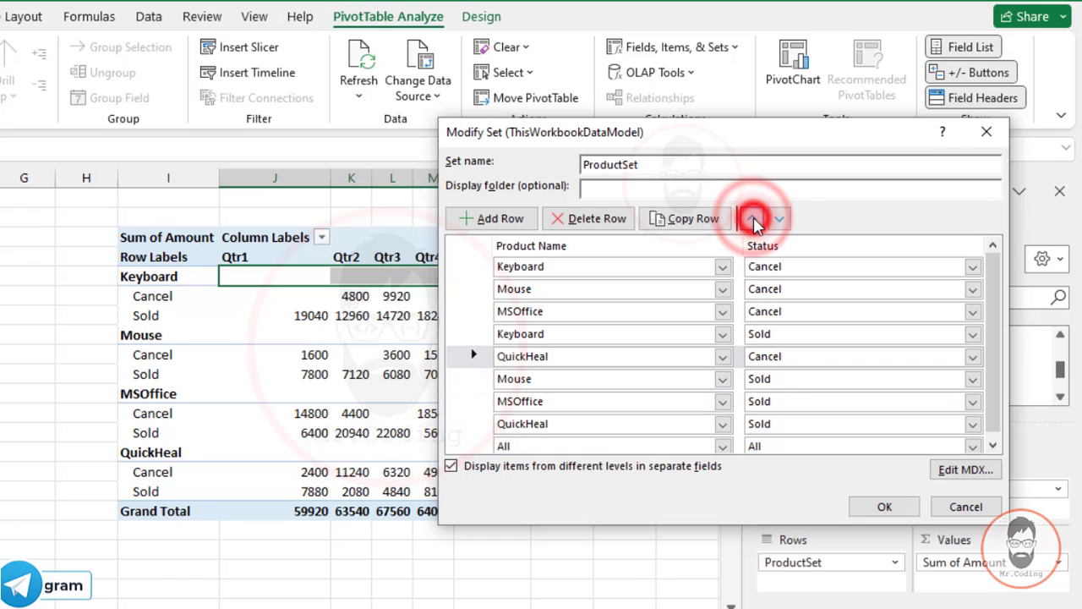
{"action": "left_click", "coordinate": [752, 219]}
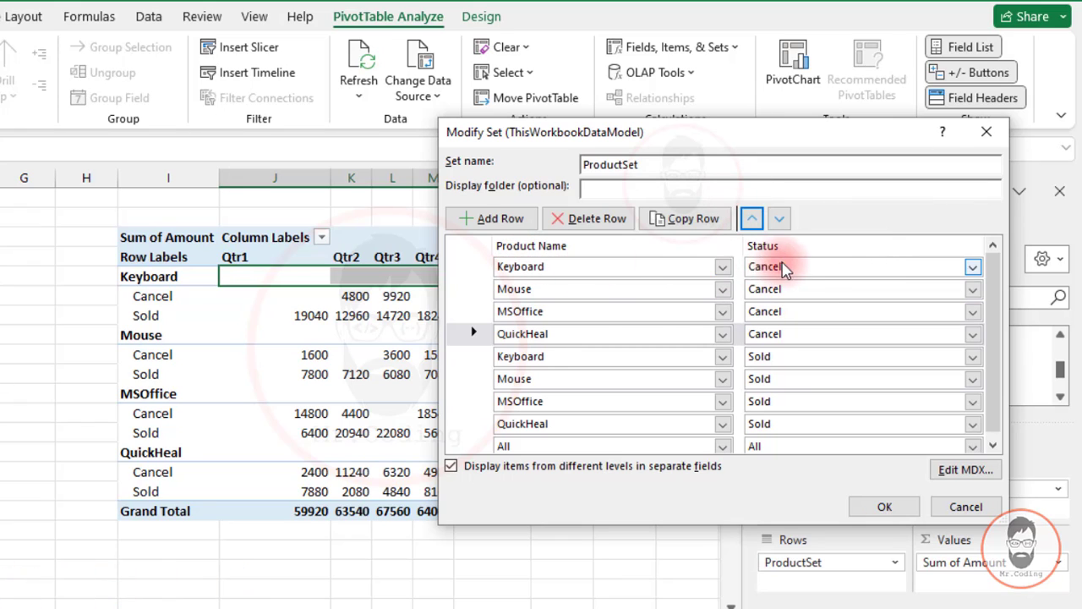
Move the Keyboard Cancel row below the Mouse Cancel row, save ProductSet, and check the Cancel and Sold blocks in the PivotTable
{"action": "left_click", "coordinate": [467, 269]}
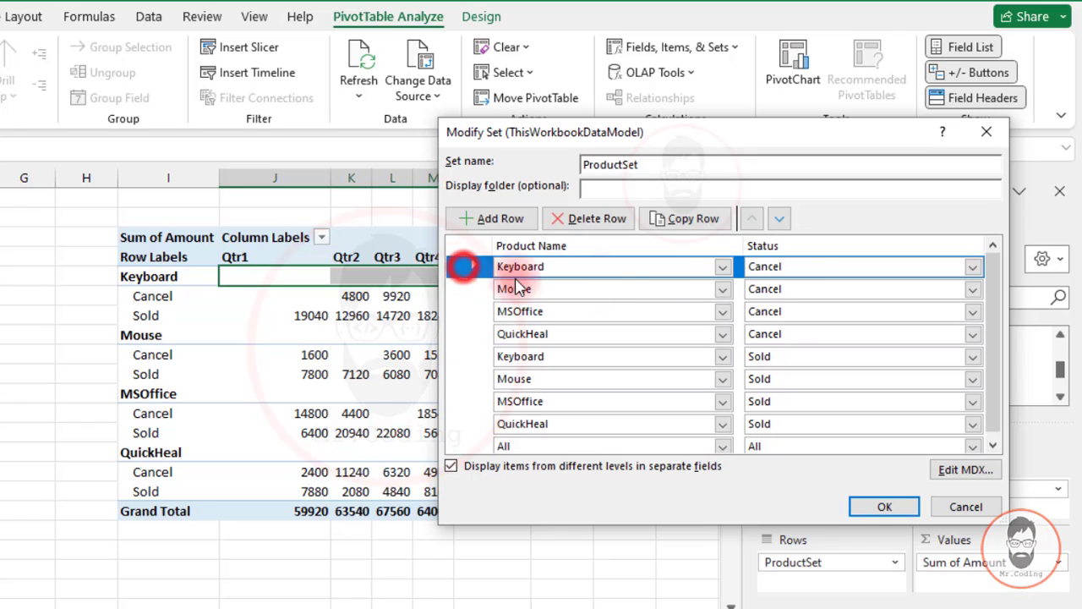
{"action": "left_click", "coordinate": [779, 218]}
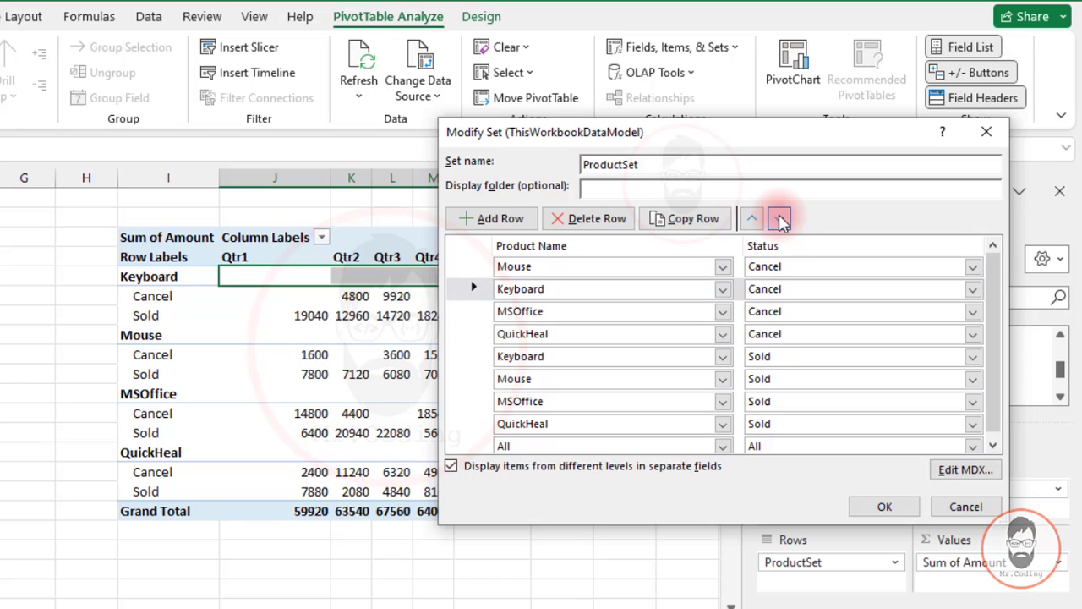
{"action": "left_click", "coordinate": [879, 506]}
{"action": "left_click", "coordinate": [888, 444]}
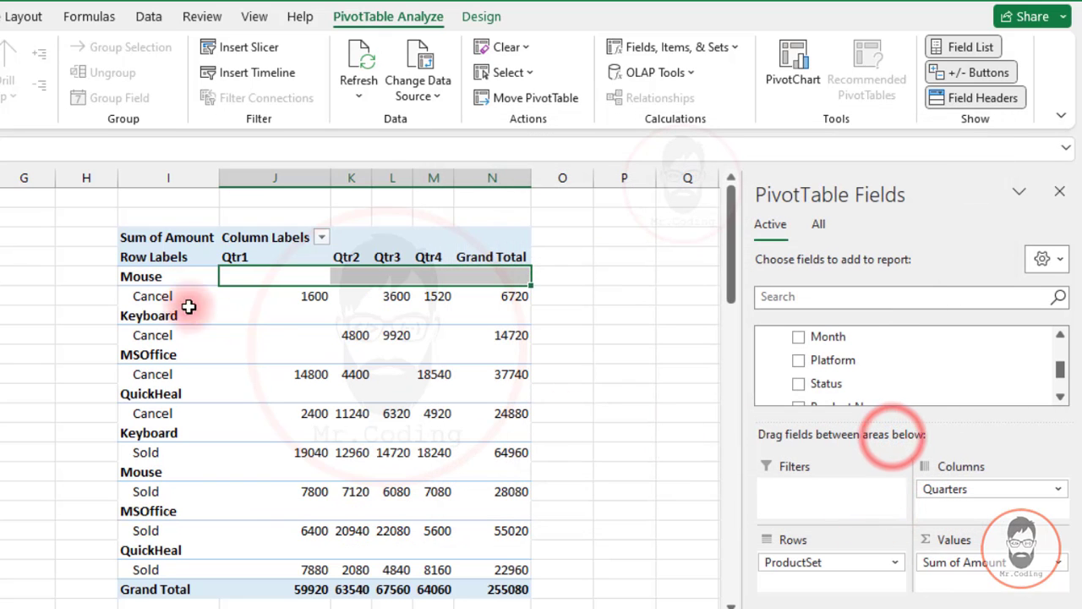
{"action": "mouse_move", "coordinate": [126, 278]}
{"action": "left_mouse_down"}
{"action": "mouse_move", "coordinate": [169, 314]}
{"action": "mouse_move", "coordinate": [290, 375]}
{"action": "mouse_move", "coordinate": [533, 413]}
{"action": "mouse_move", "coordinate": [516, 419]}
{"action": "left_mouse_up"}
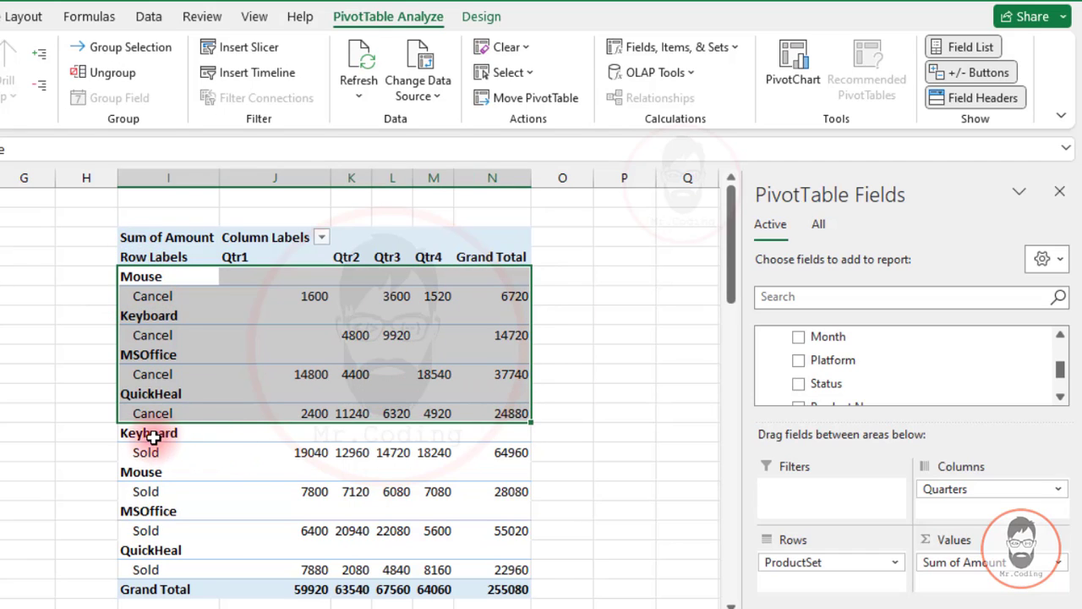
{"action": "left_click_drag", "start_coordinate": [150, 437], "coordinate": [516, 575]}
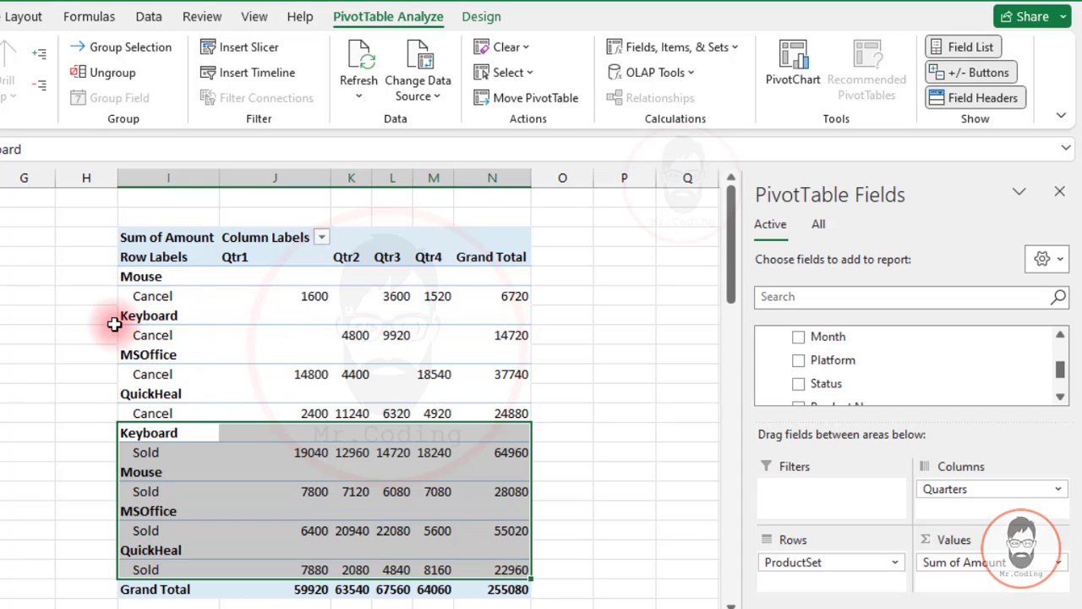
{"action": "left_click_drag", "start_coordinate": [151, 337], "coordinate": [502, 335]}
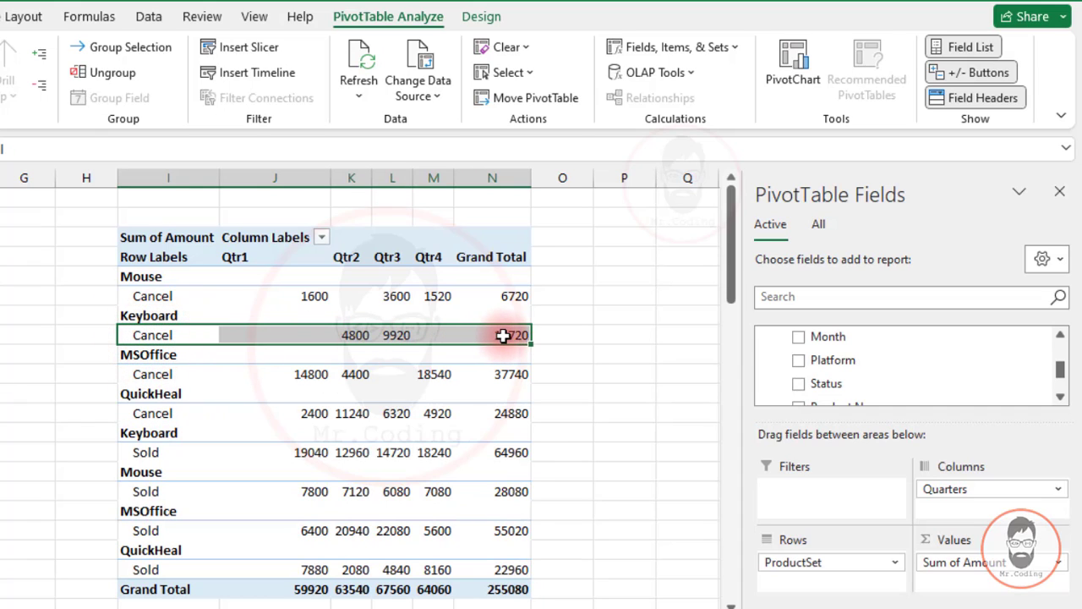
Reopen ProductSet for editing from the Set Manager and delete the Keyboard, MSOffice and QuickHeal Cancel rows
{"action": "left_click", "coordinate": [693, 47]}
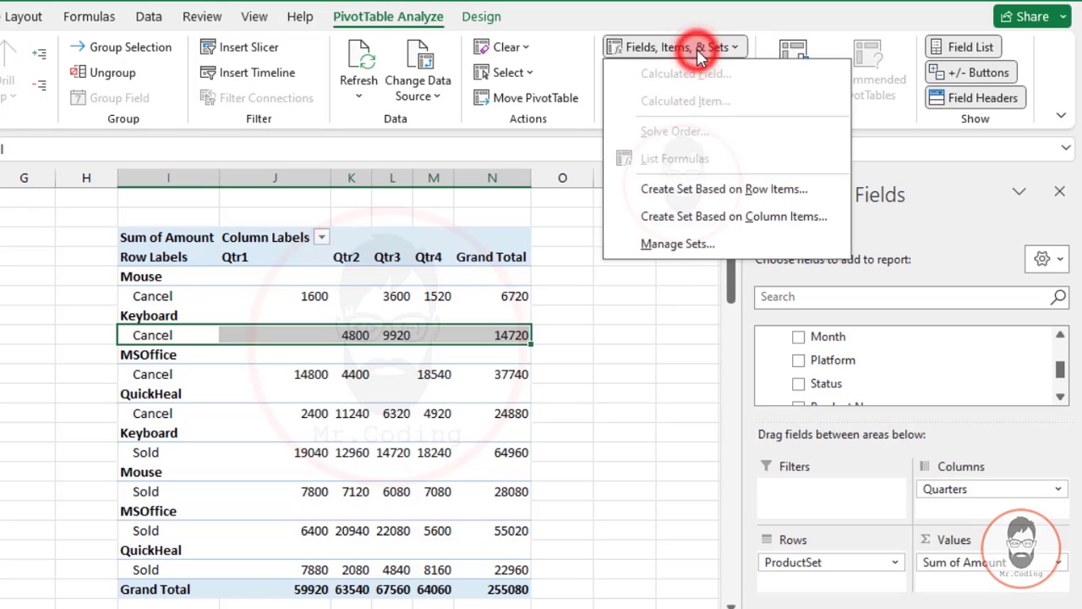
{"action": "left_click", "coordinate": [674, 244]}
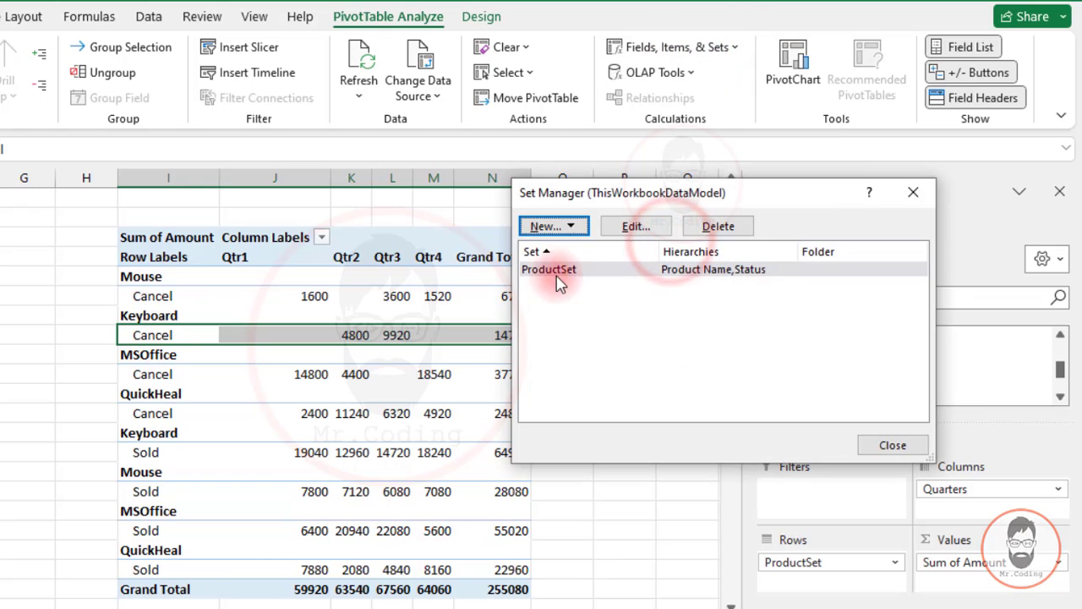
{"action": "left_click", "coordinate": [617, 272]}
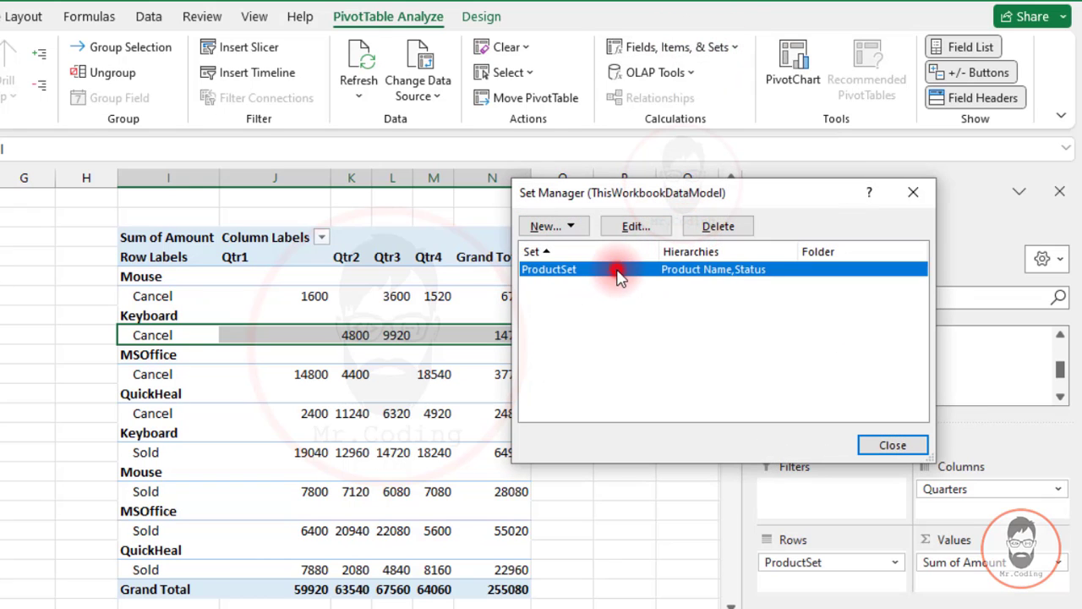
{"action": "left_click", "coordinate": [630, 225]}
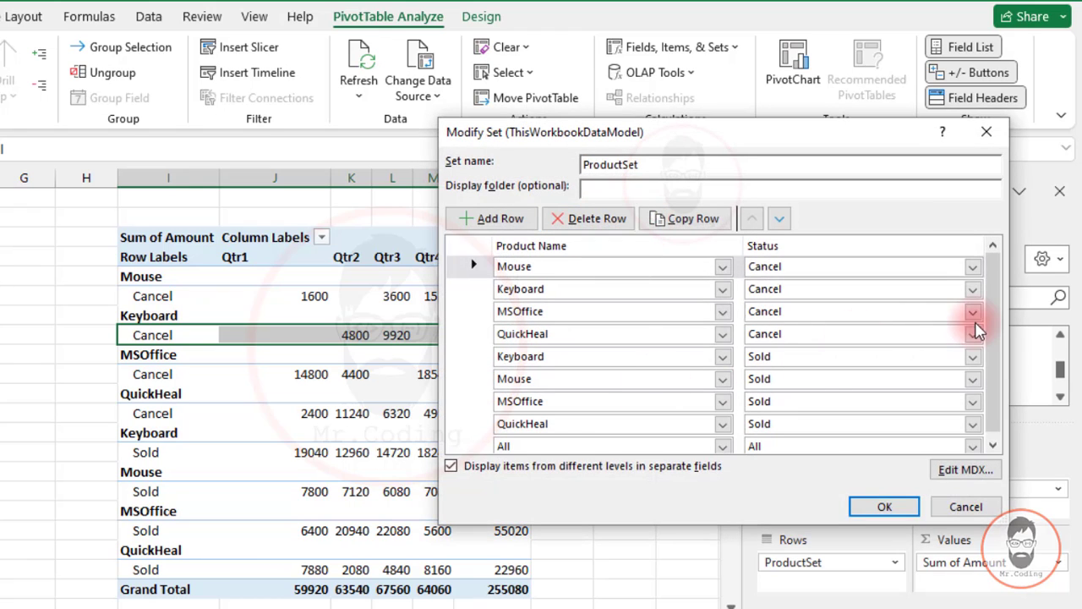
{"action": "scroll", "coordinate": [761, 339], "scroll_direction": "down", "scroll_amount": 1}
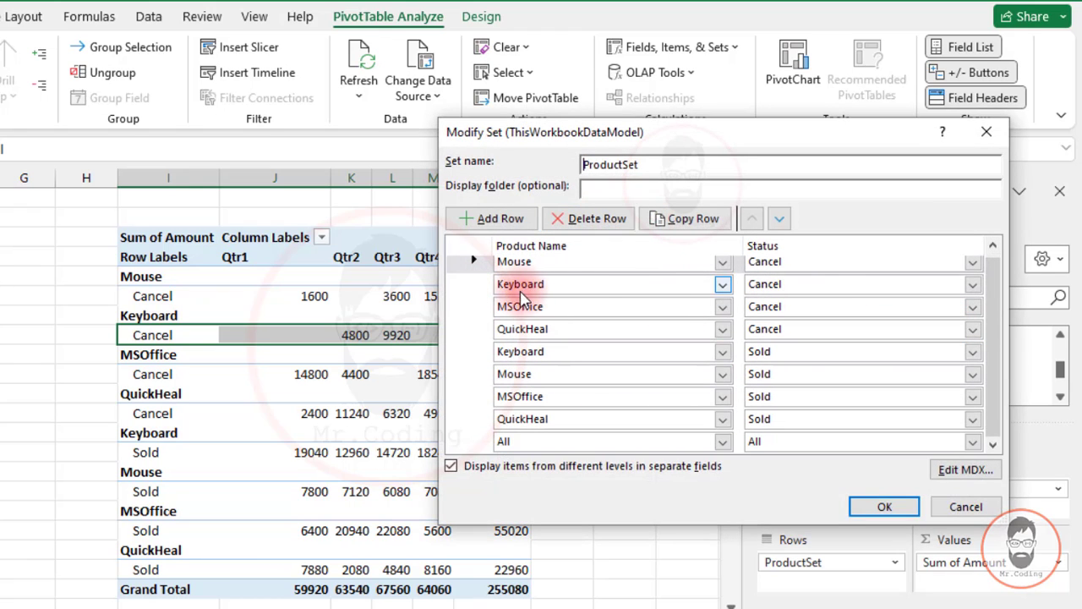
{"action": "left_click", "coordinate": [471, 284]}
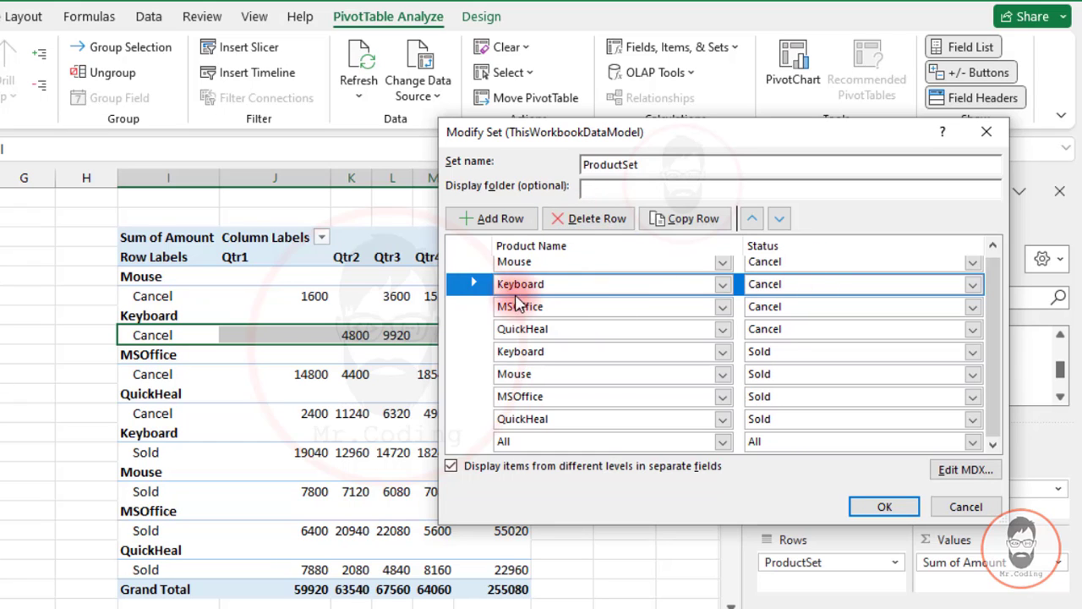
{"action": "left_click", "coordinate": [589, 222]}
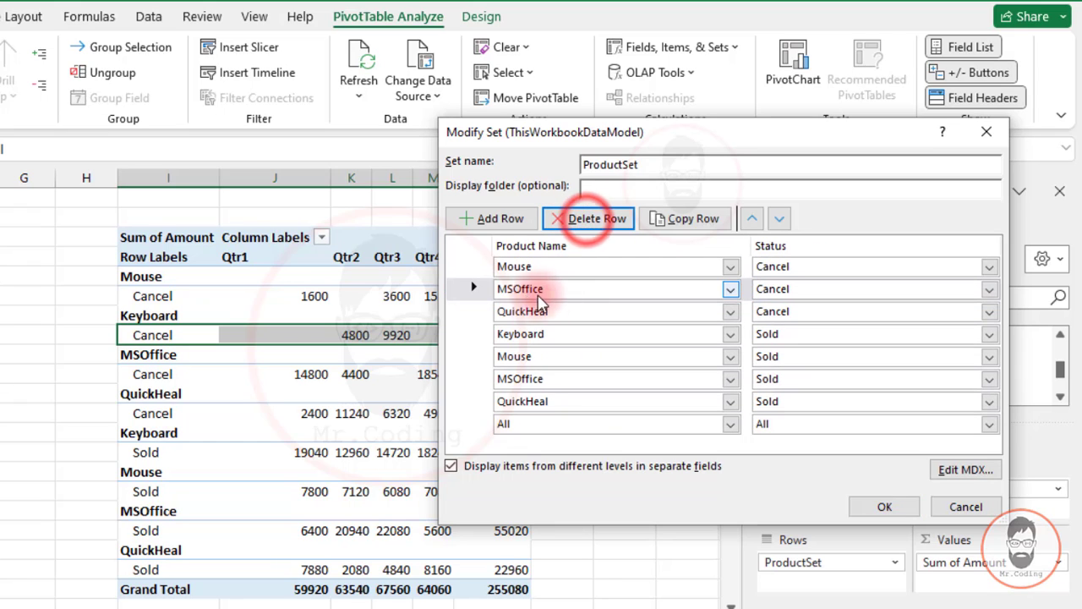
{"action": "left_click", "coordinate": [471, 290]}
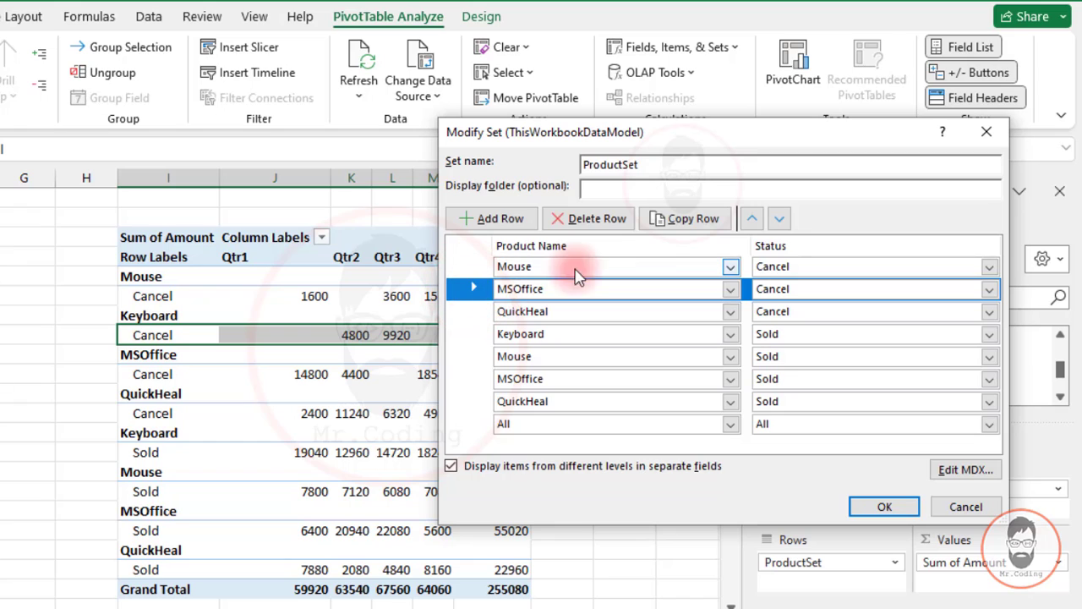
{"action": "left_click", "coordinate": [596, 222]}
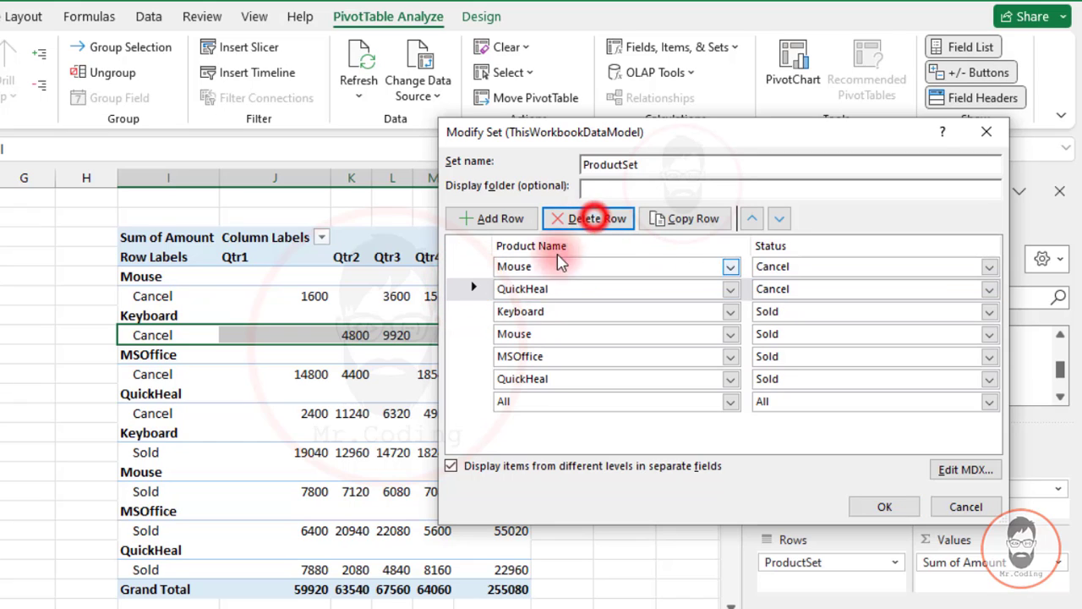
{"action": "left_click", "coordinate": [466, 290]}
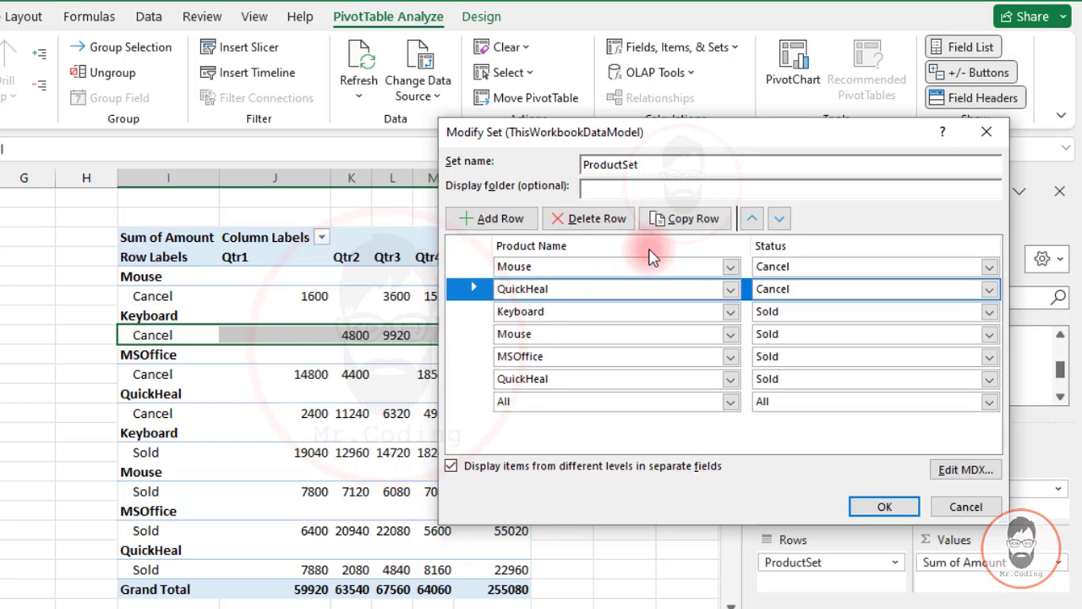
{"action": "left_click", "coordinate": [612, 221]}
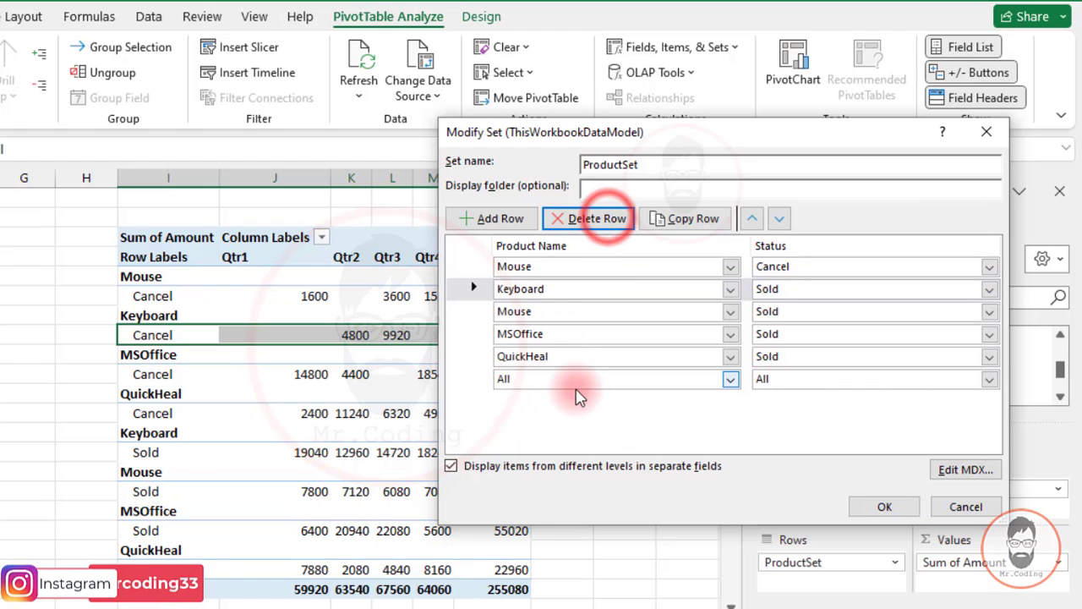
Save ProductSet, close the Set Manager, and check the Mouse Cancel row and the Sold rows in the PivotTable
{"action": "left_click", "coordinate": [885, 510]}
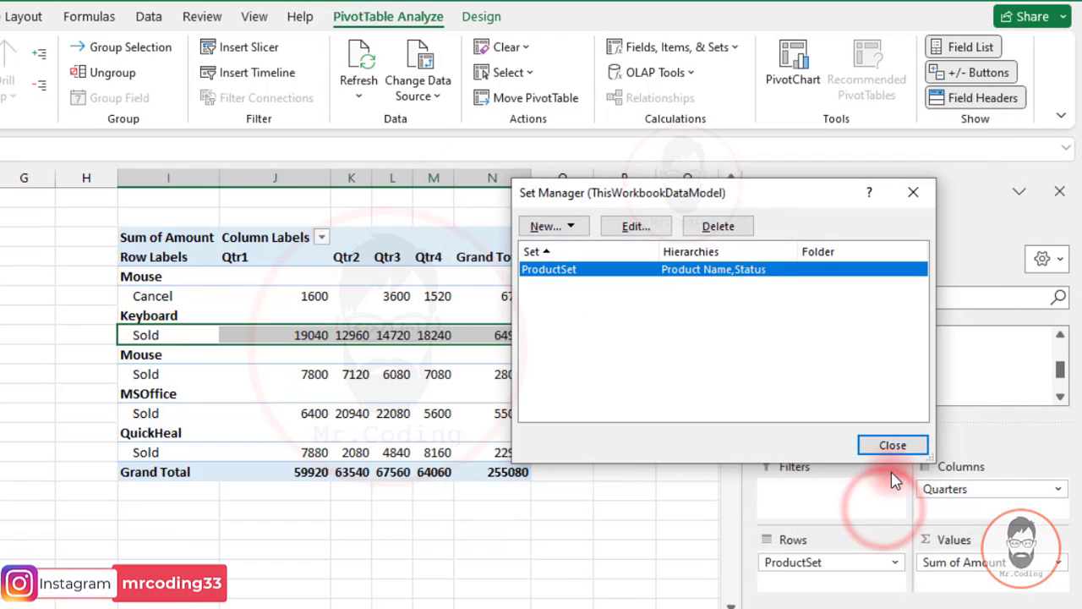
{"action": "left_click", "coordinate": [894, 445]}
{"action": "left_click_drag", "start_coordinate": [161, 285], "coordinate": [525, 303]}
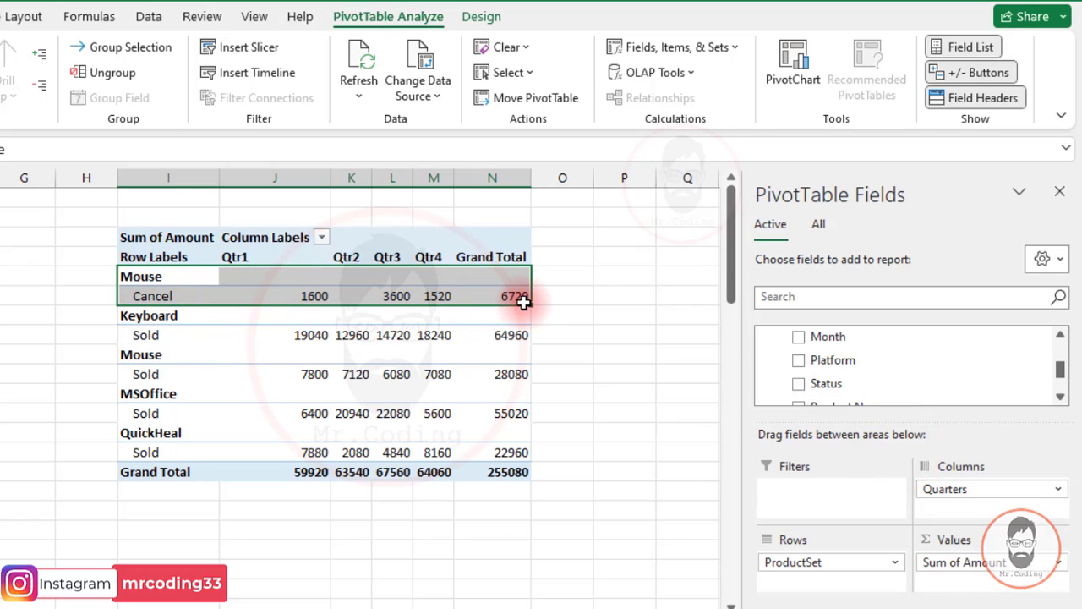
{"action": "left_click_drag", "start_coordinate": [145, 314], "coordinate": [500, 452]}
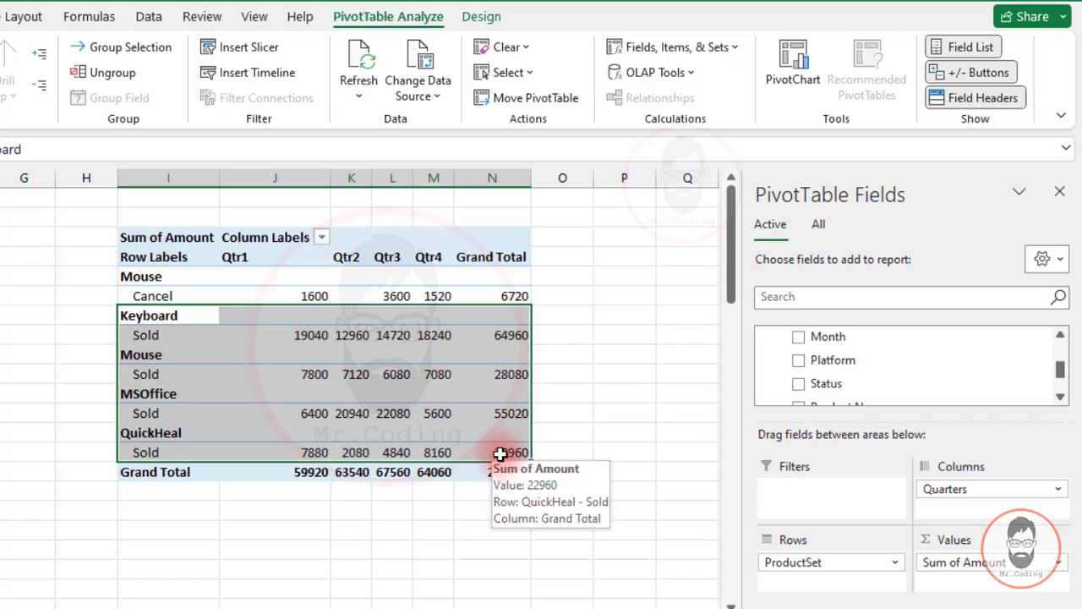
{"action": "left_click", "coordinate": [696, 46]}
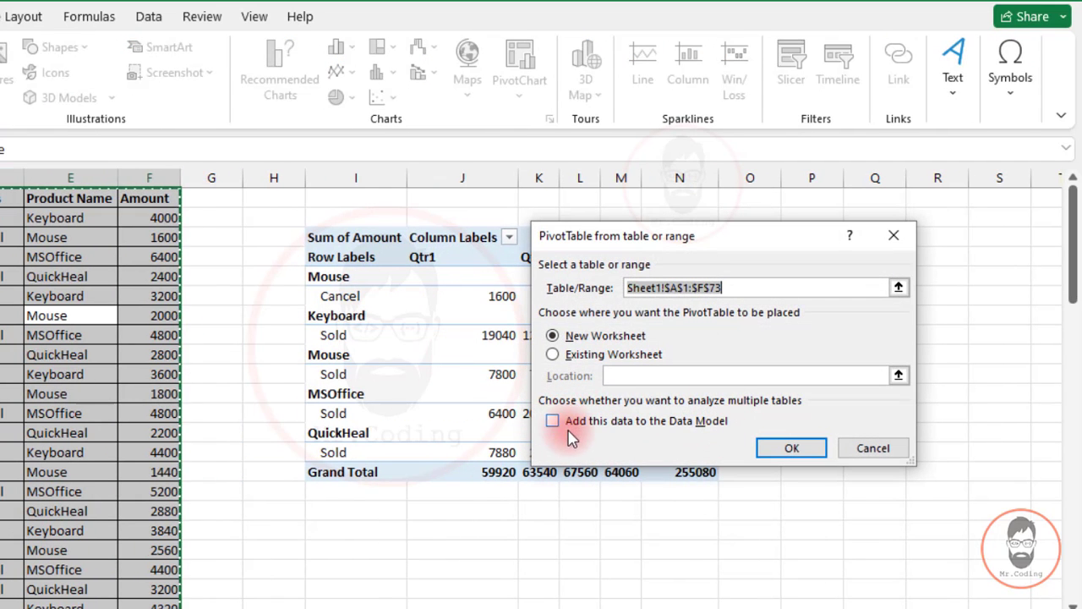
{"action": "left_click", "coordinate": [554, 421]}
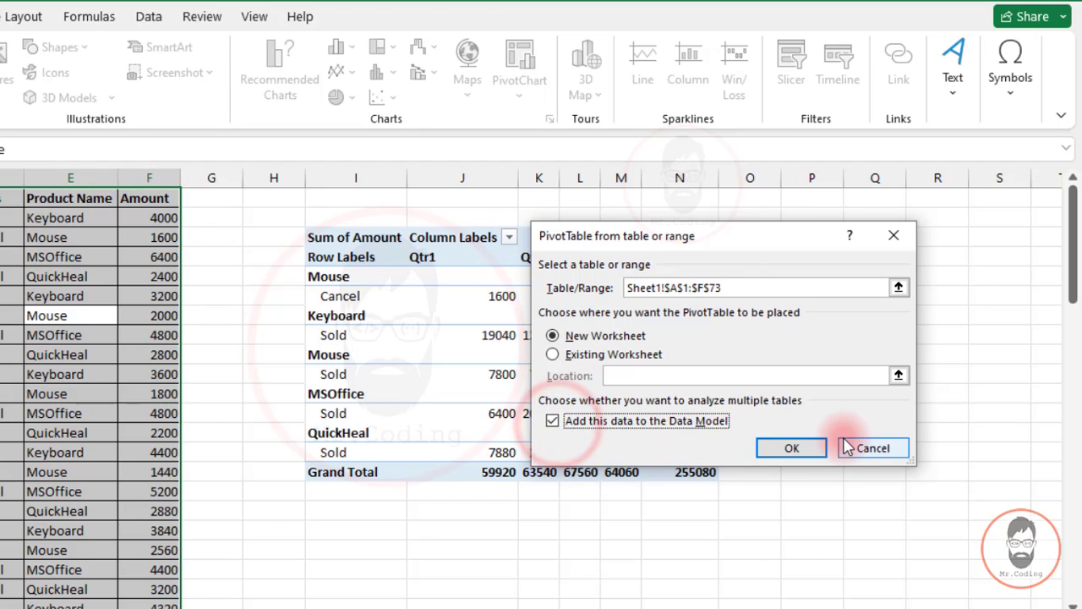
{"action": "left_click", "coordinate": [808, 447]}
Permanently delete ProductSet from the Set Manager and close the manager
{"action": "left_click", "coordinate": [694, 48]}
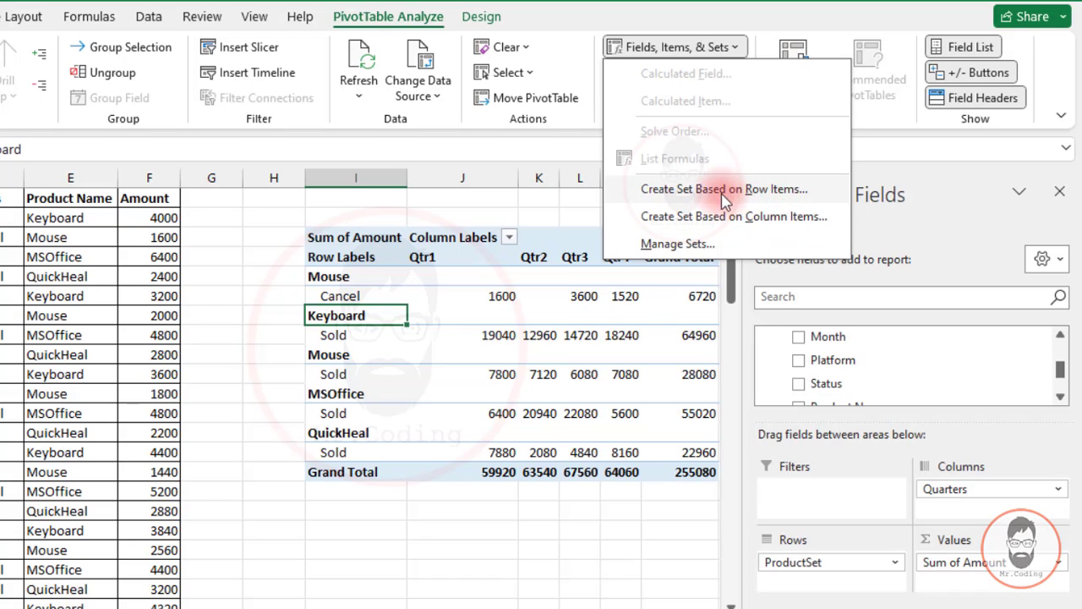
{"action": "left_click", "coordinate": [662, 244]}
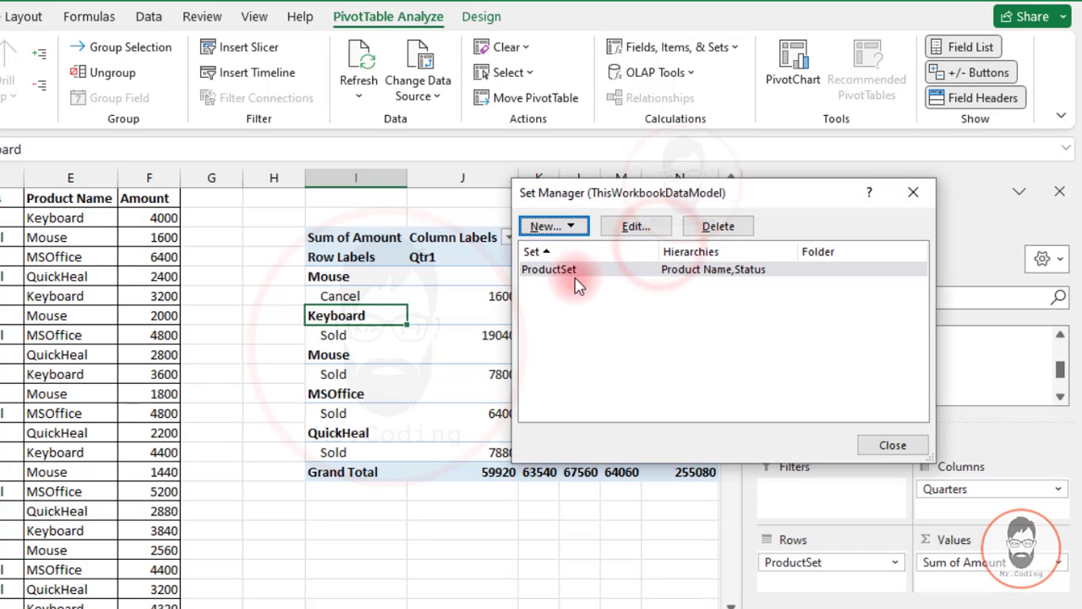
{"action": "left_click", "coordinate": [553, 271]}
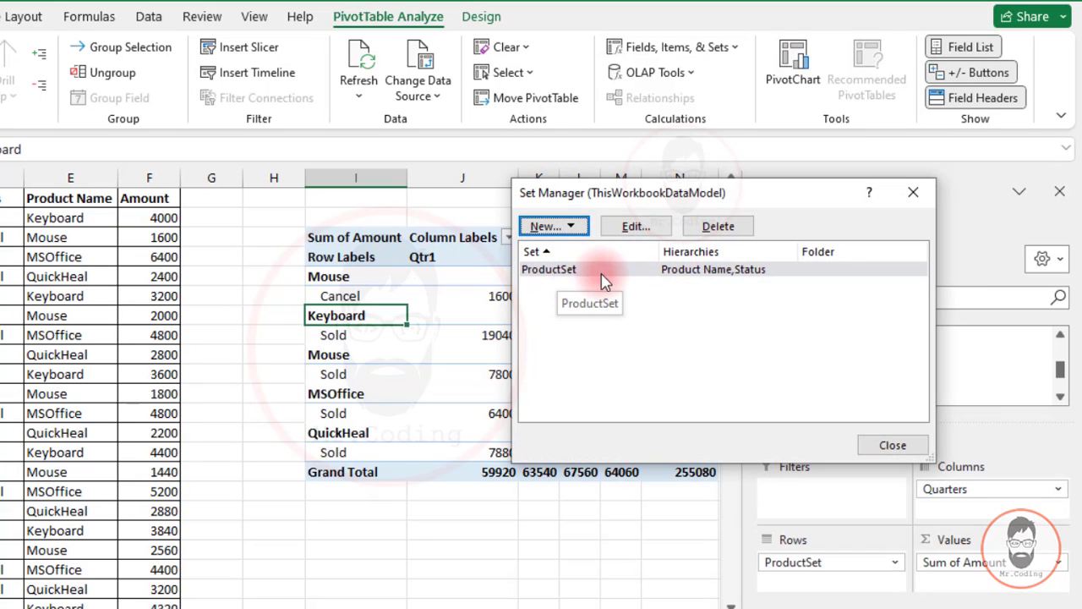
{"action": "left_click", "coordinate": [566, 271]}
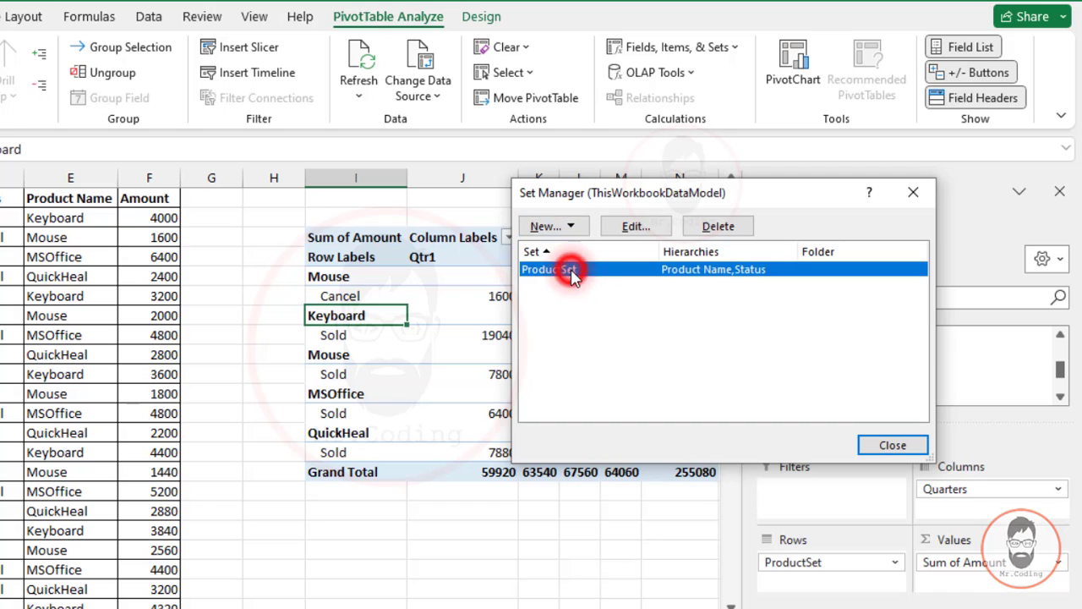
{"action": "left_click", "coordinate": [718, 226]}
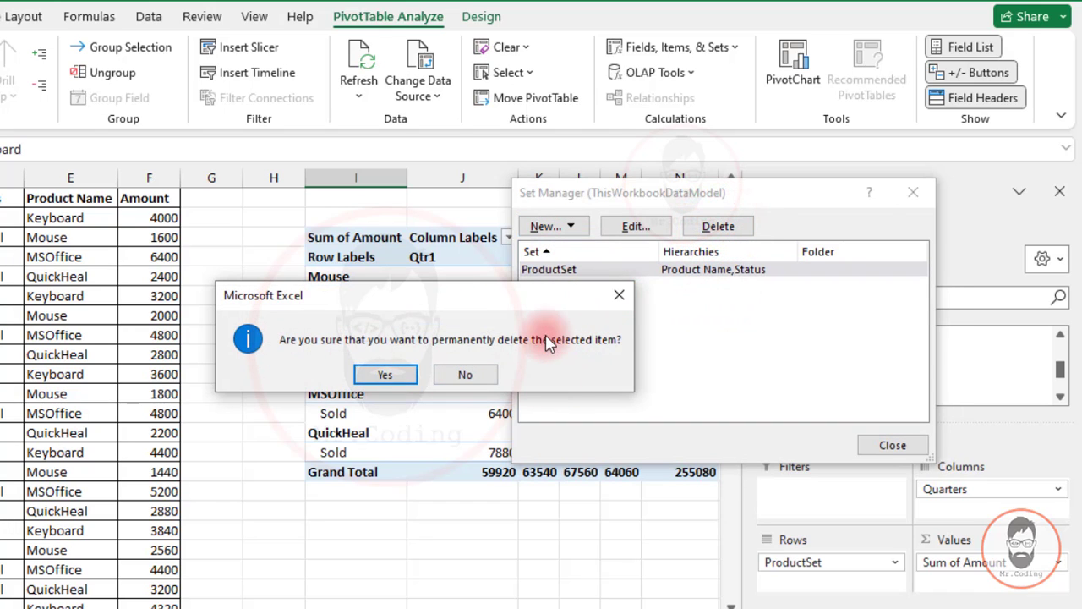
{"action": "left_click", "coordinate": [384, 373]}
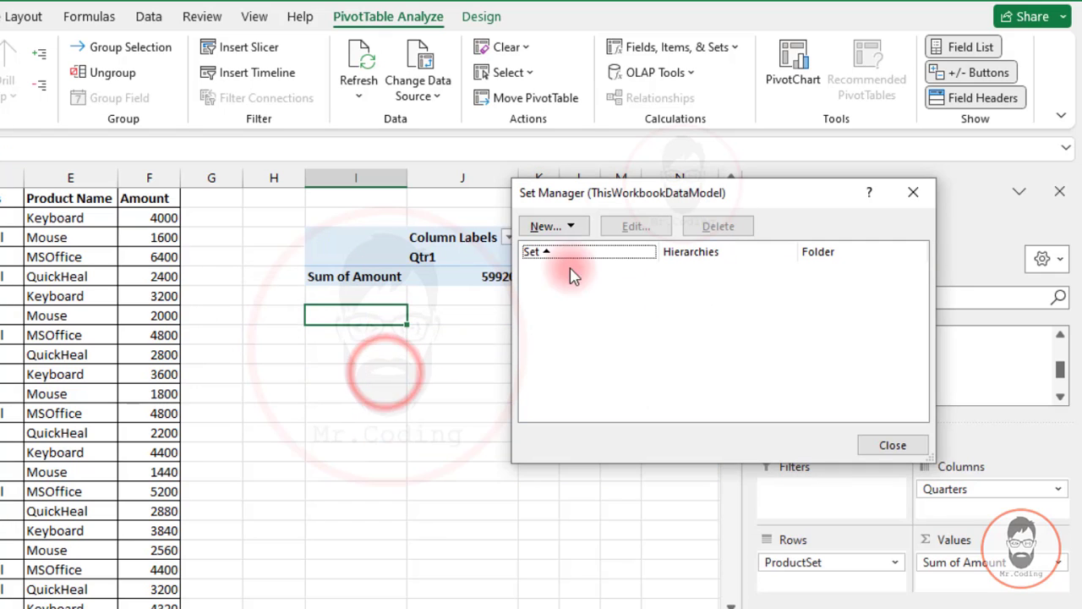
{"action": "left_click", "coordinate": [892, 445]}
Add Product Name and Status, in that order, to the PivotTable's row fields
{"action": "left_click", "coordinate": [353, 276]}
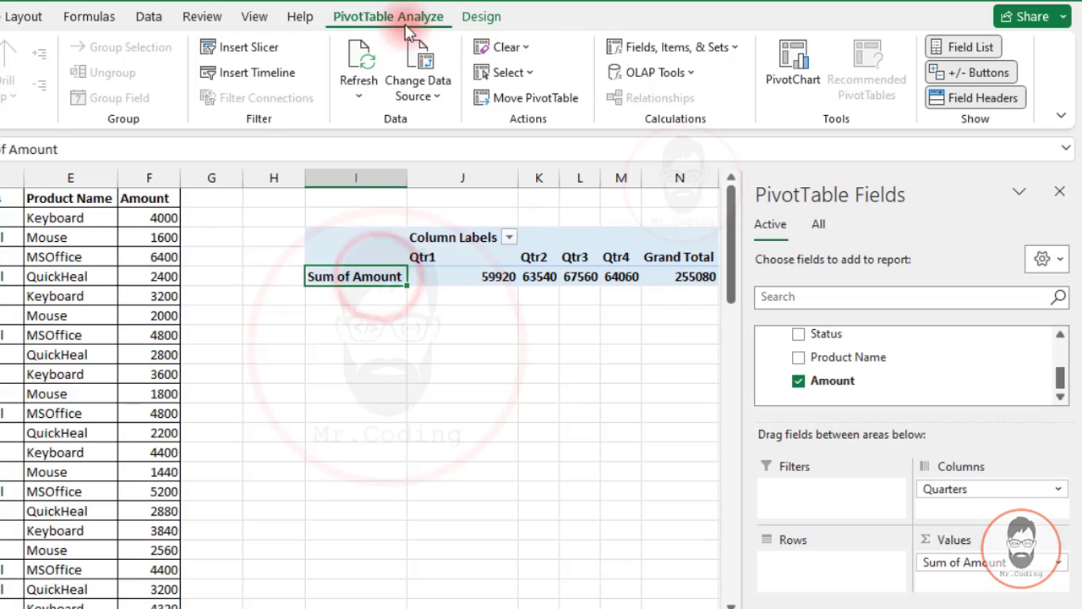
{"action": "scroll", "coordinate": [835, 362], "scroll_direction": "up", "scroll_amount": 2}
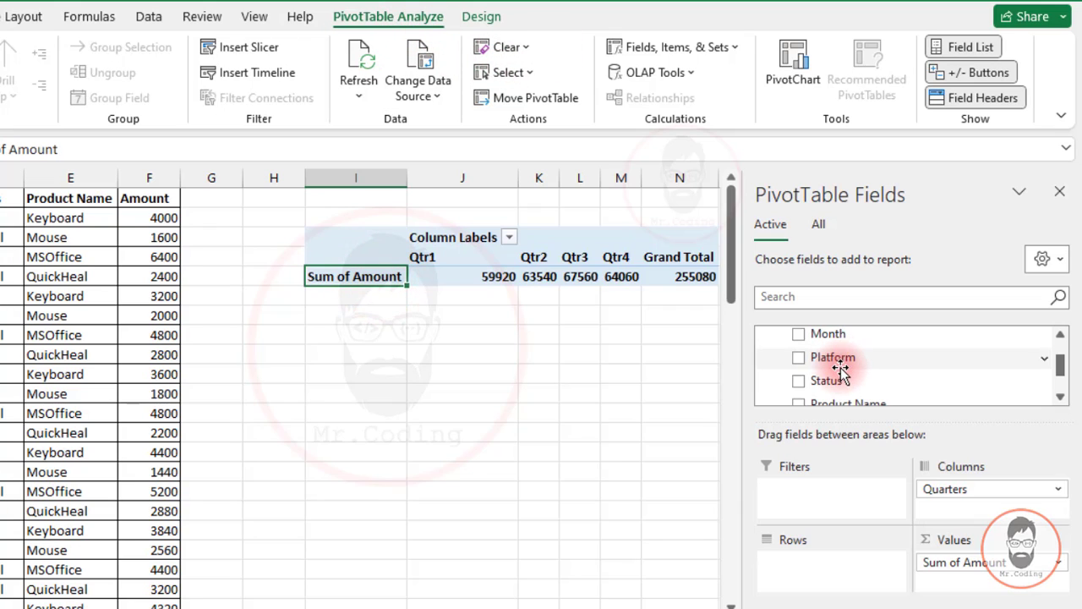
{"action": "left_click_drag", "start_coordinate": [845, 357], "coordinate": [836, 576]}
{"action": "left_click_drag", "start_coordinate": [805, 347], "coordinate": [856, 587]}
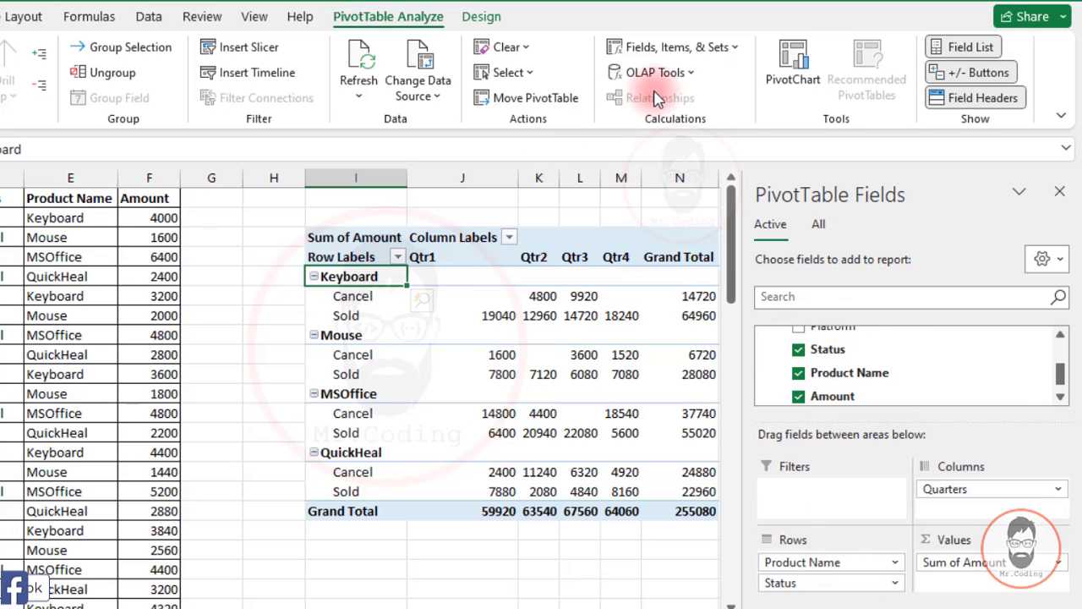
{"action": "left_click", "coordinate": [708, 49]}
{"action": "left_click", "coordinate": [694, 189]}
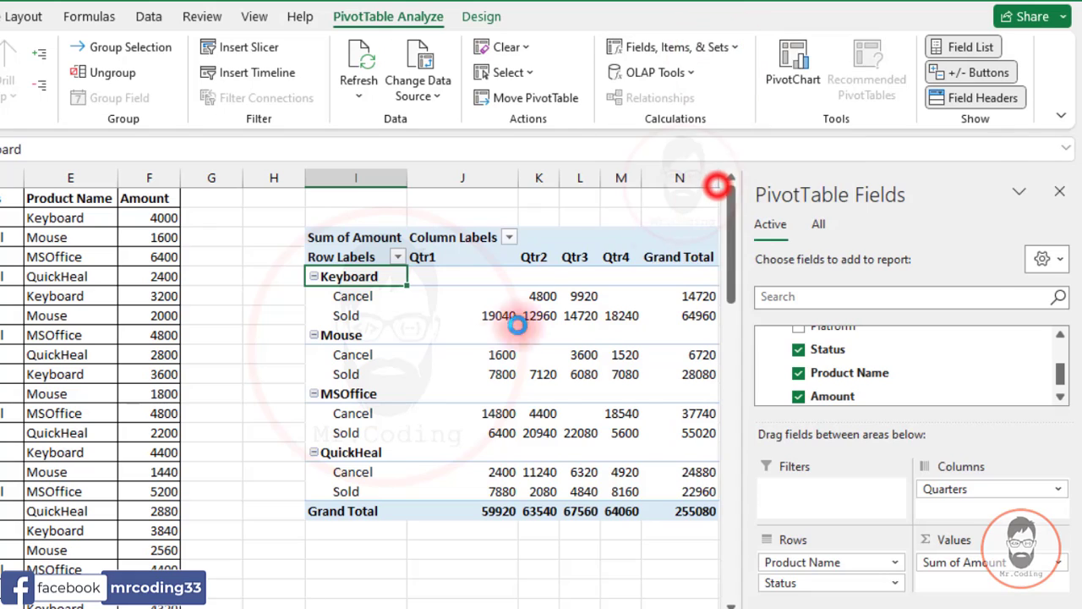
{"action": "key", "text": "Escape"}
Check the Set Manager for any remaining named sets and close it
{"action": "left_click", "coordinate": [709, 48]}
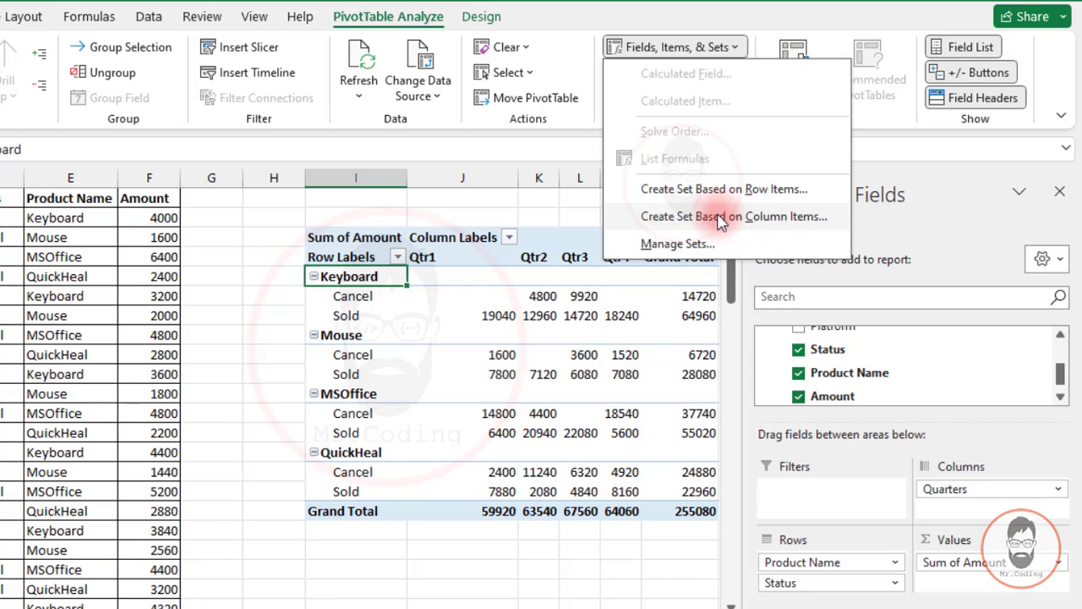
{"action": "left_click", "coordinate": [678, 244]}
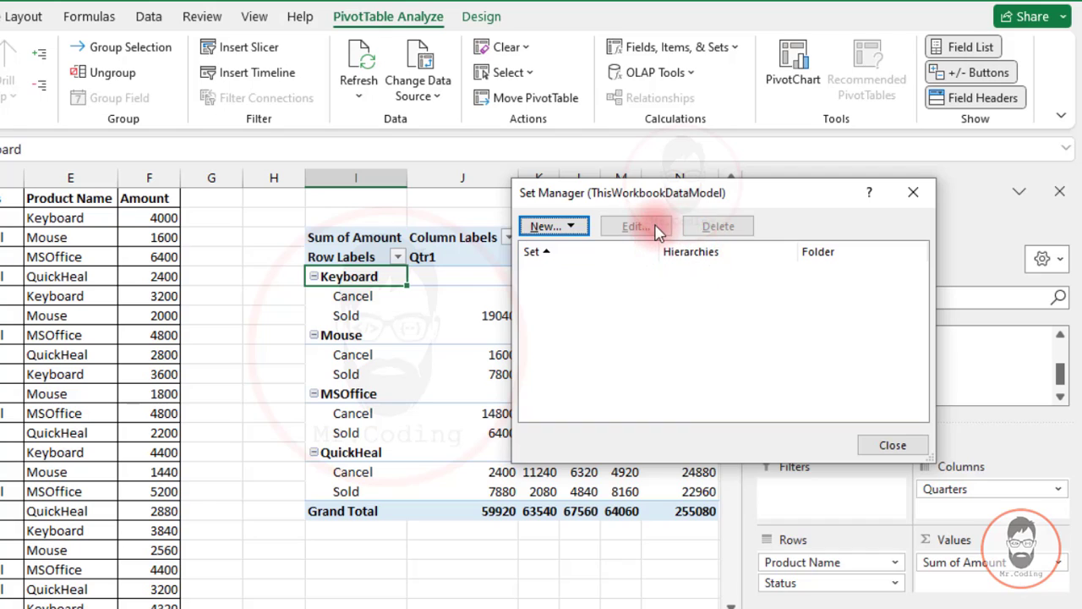
{"action": "left_click", "coordinate": [919, 194]}
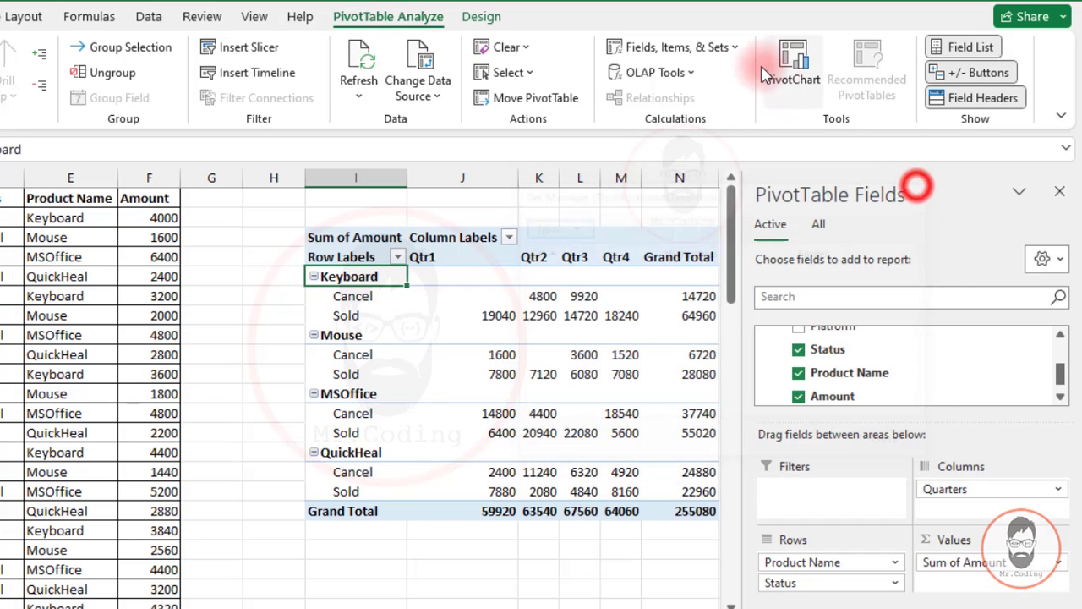
{"action": "left_click", "coordinate": [725, 46]}
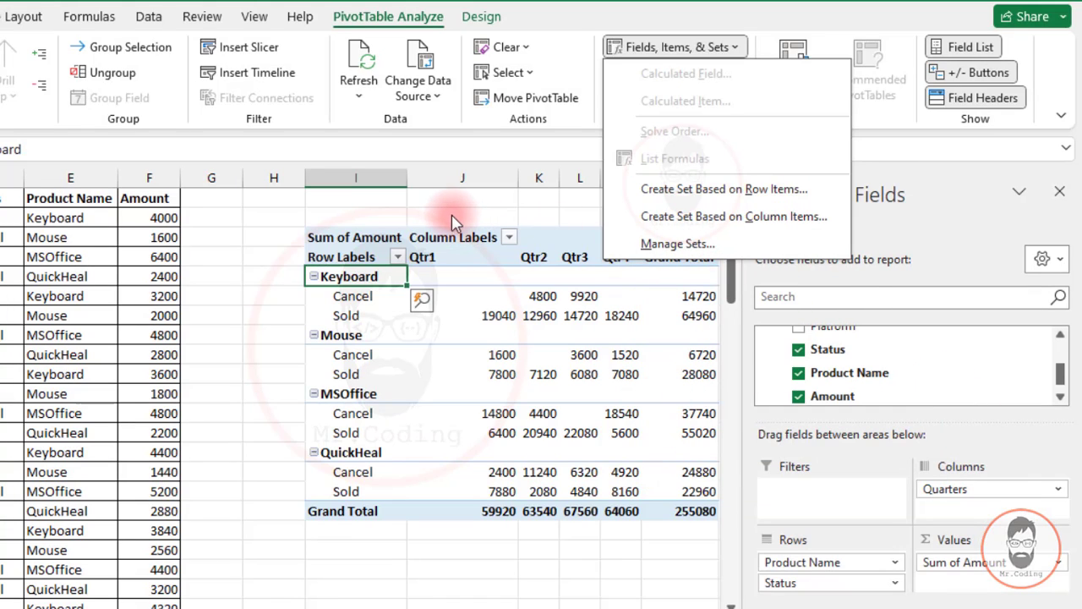
{"action": "left_click", "coordinate": [446, 213]}
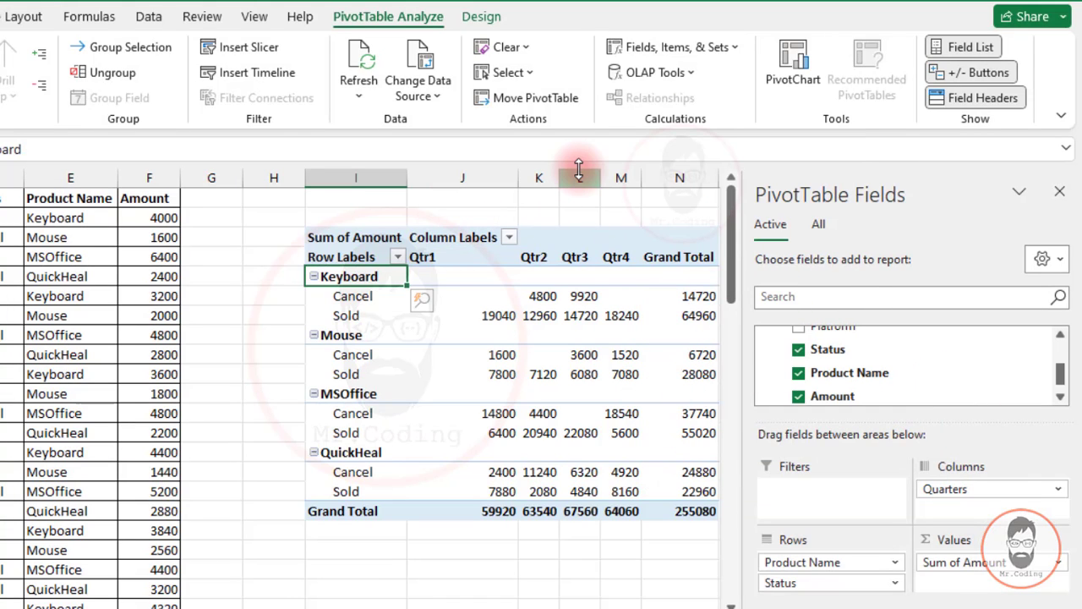